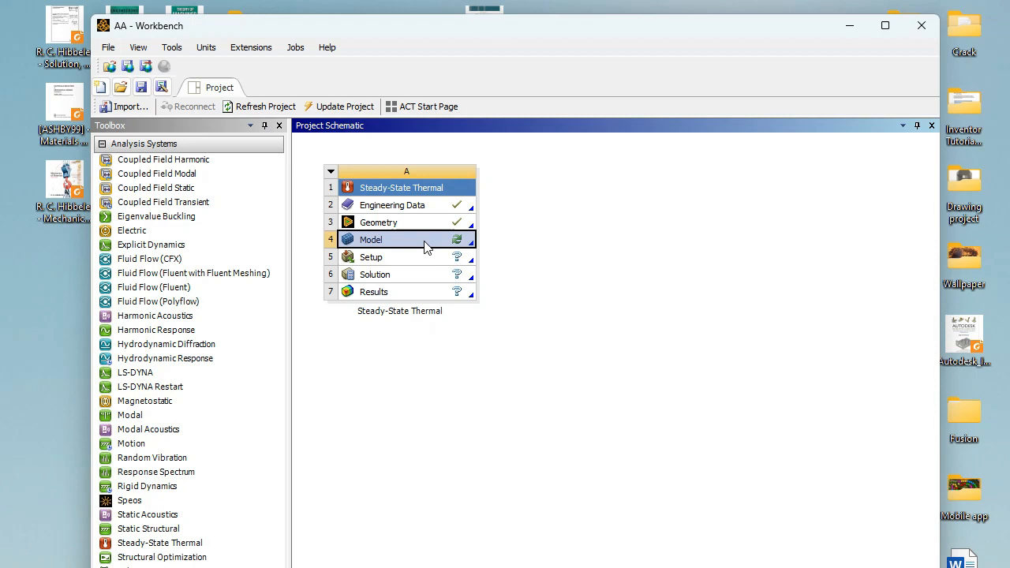
Open the Model cell of the Steady-State Thermal system in Mechanical.
right_click(424, 246)
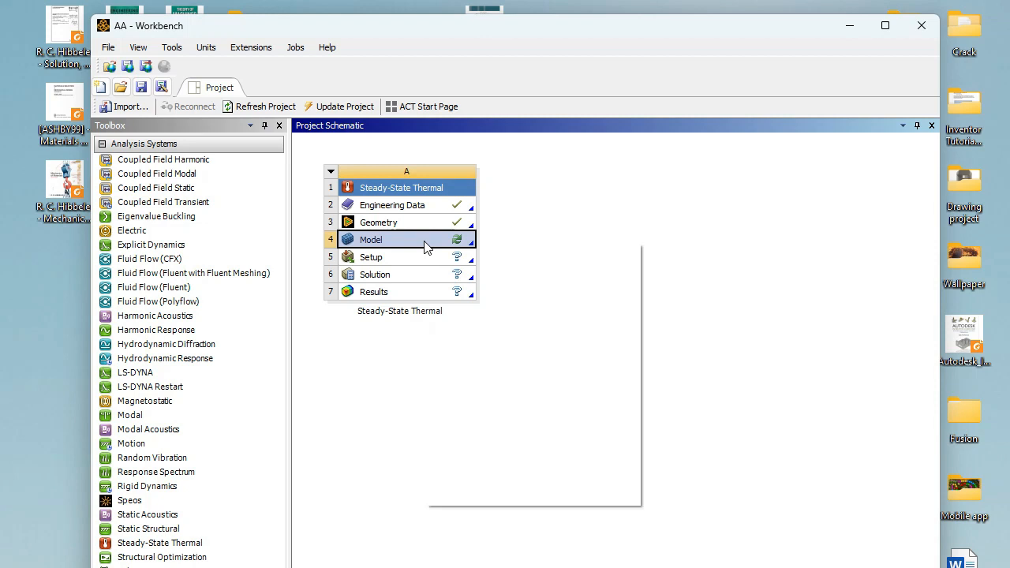
left_click(613, 213)
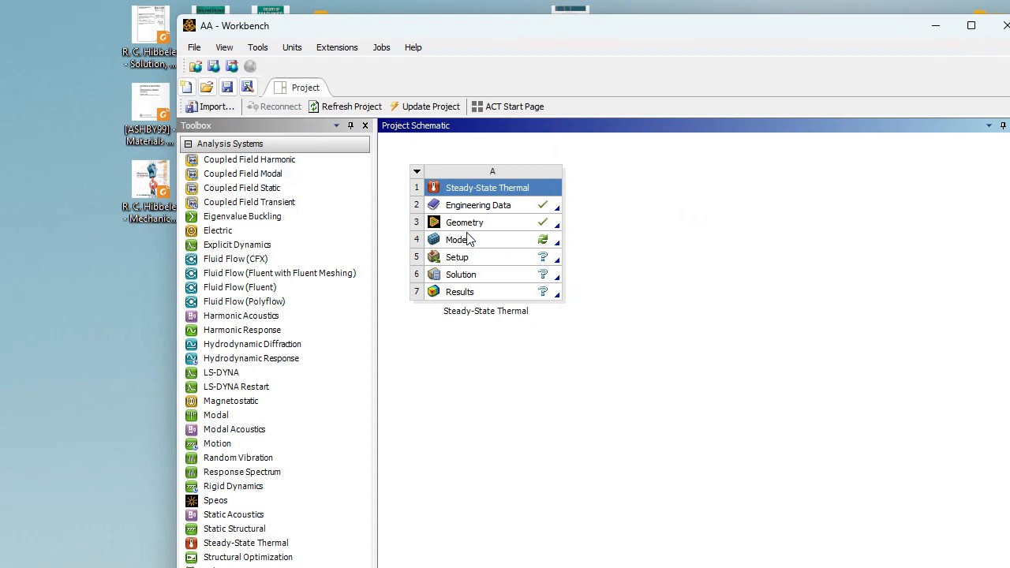
left_click(509, 247)
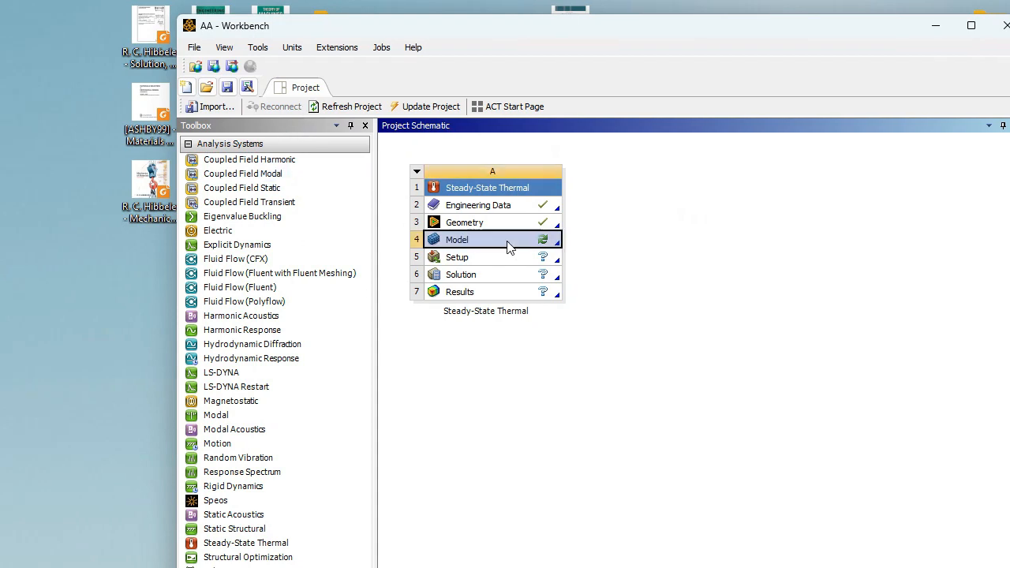
double_click(511, 243)
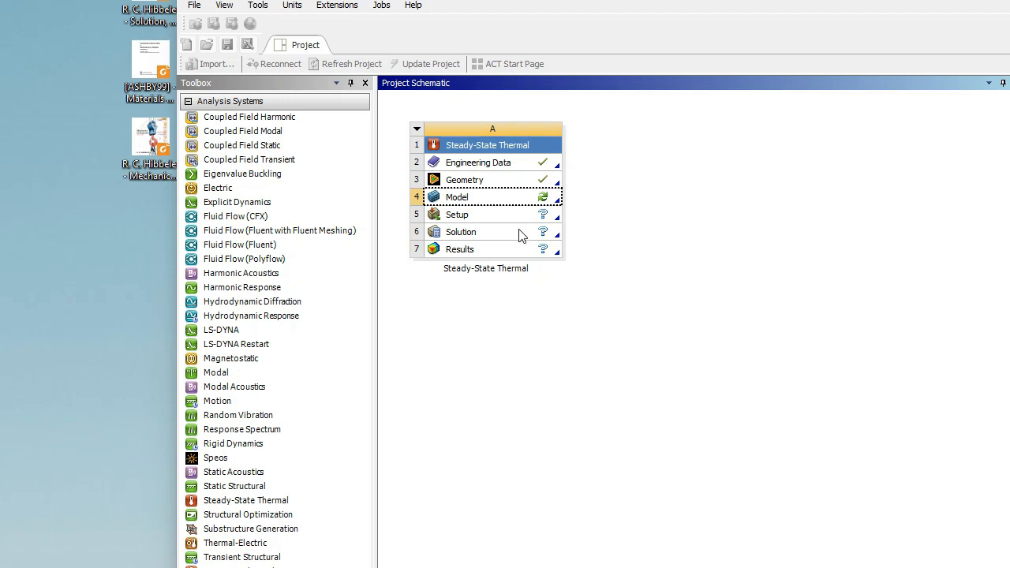
left_click(503, 201)
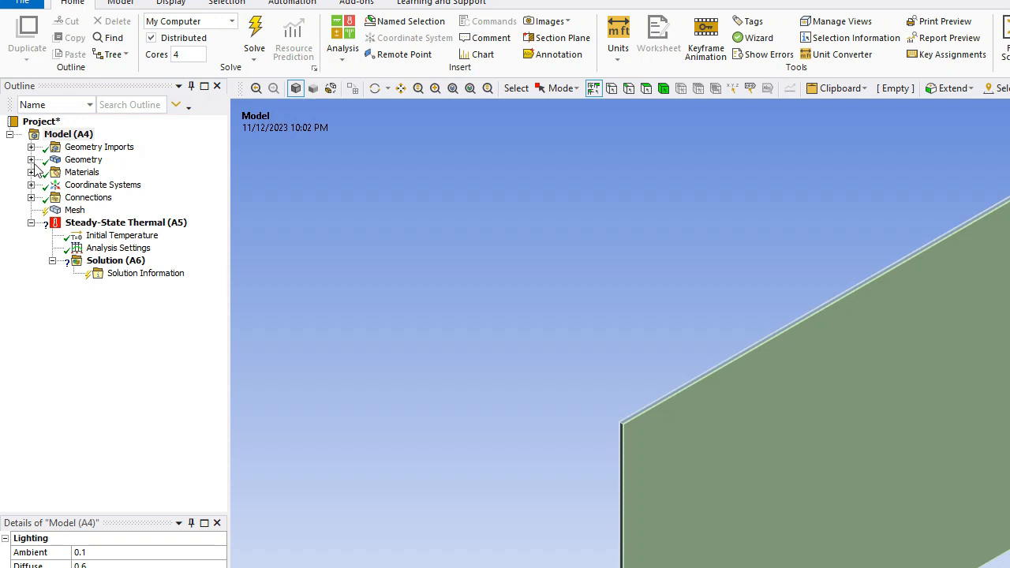
Expand the model's geometry bodies and rename the first solid as Indoor Glass.
left_click(31, 159)
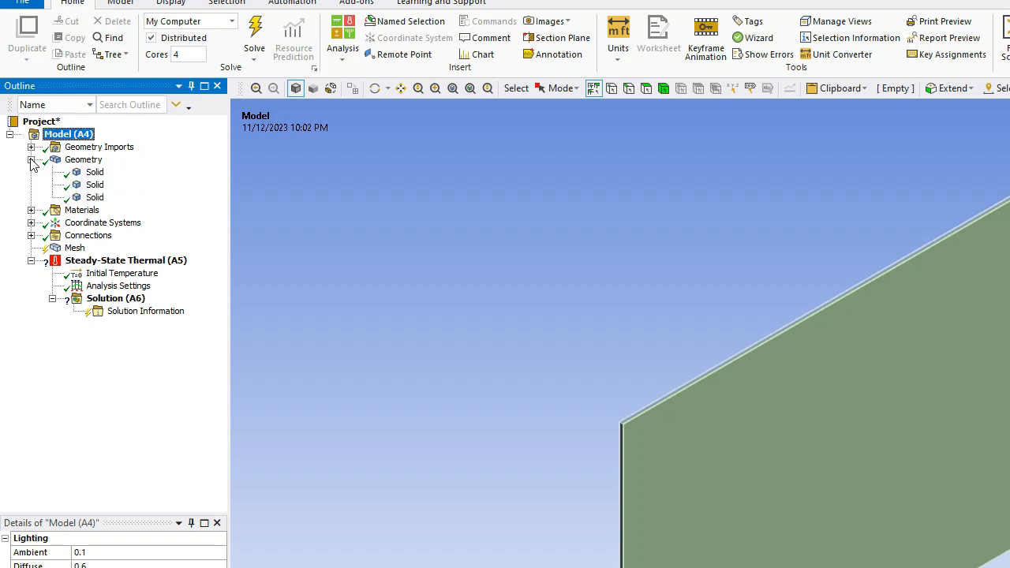
left_click(94, 173)
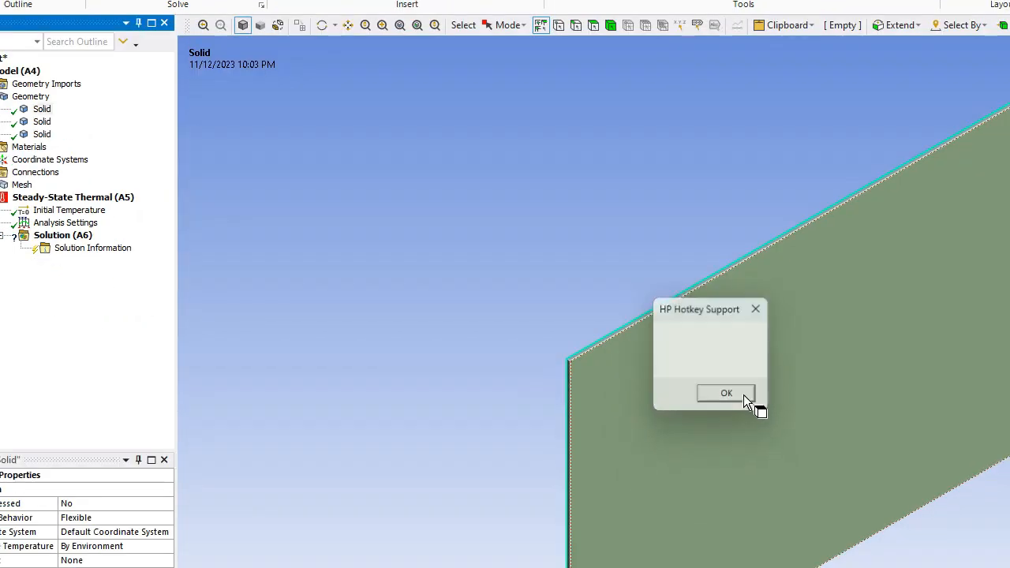
left_click(741, 447)
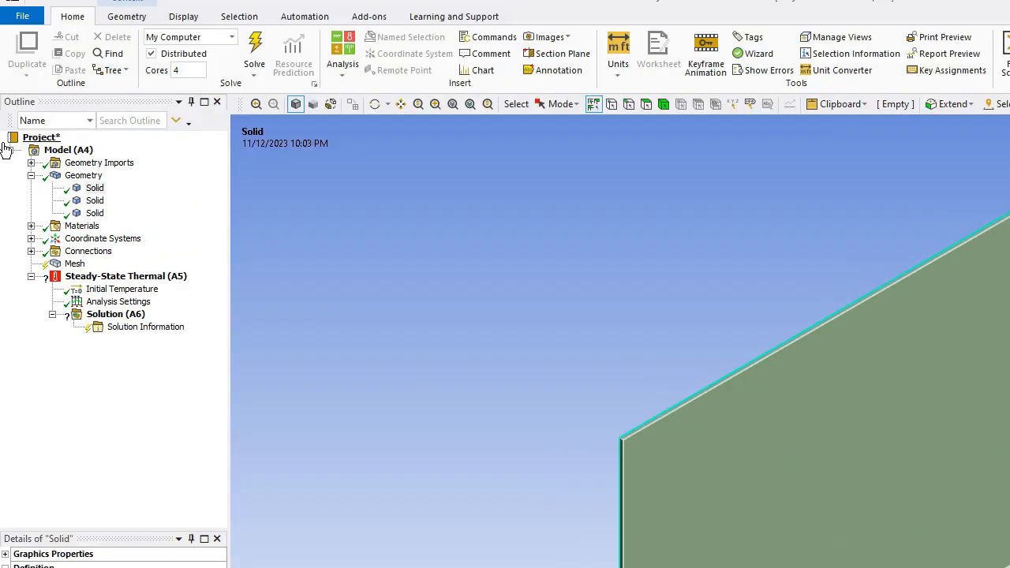
left_click(96, 190)
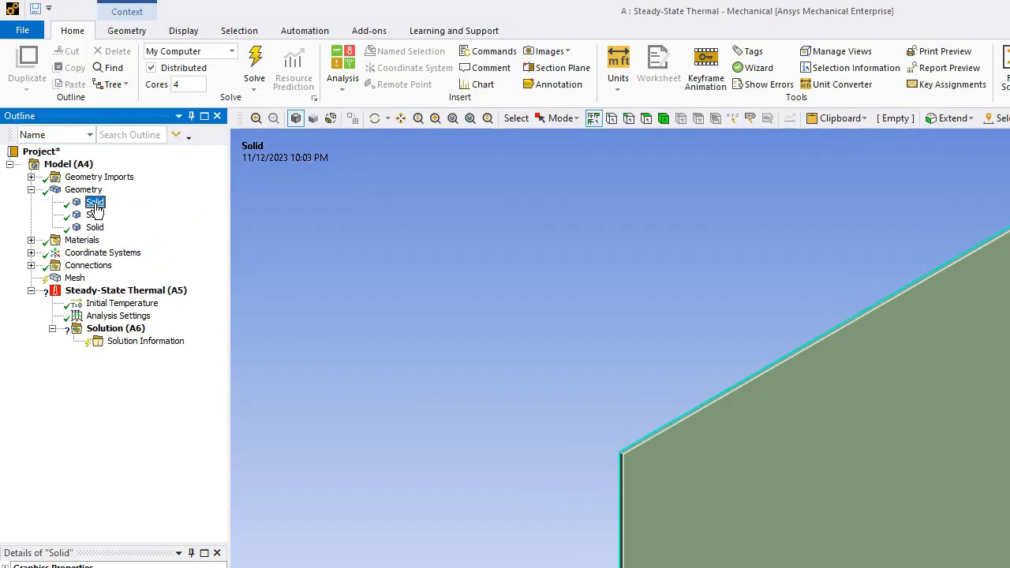
left_click(95, 204)
type("Ind")
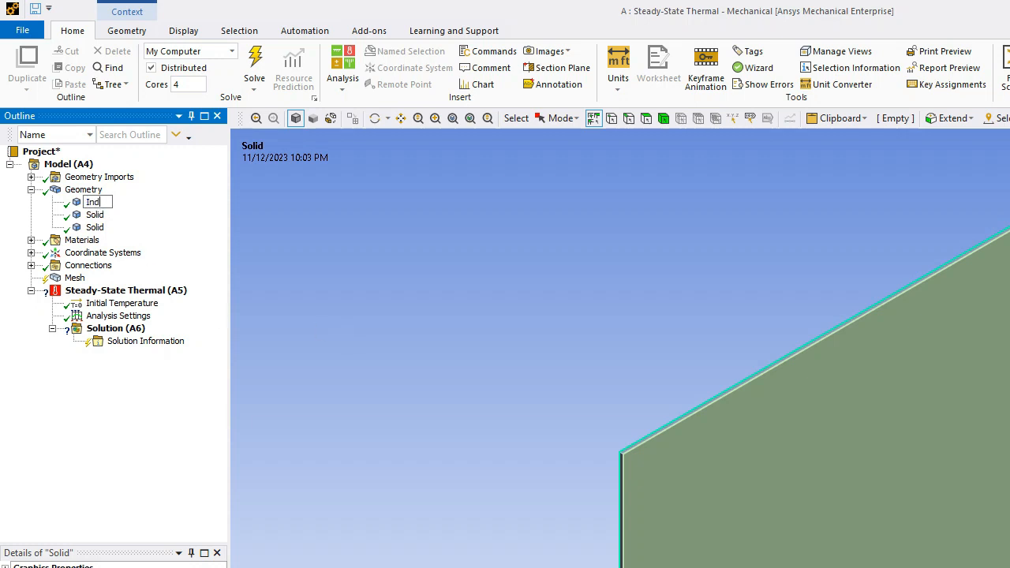
type("oor Glass")
Rename the second solid as Air and the third solid as Outdoor Glass.
left_click(94, 215)
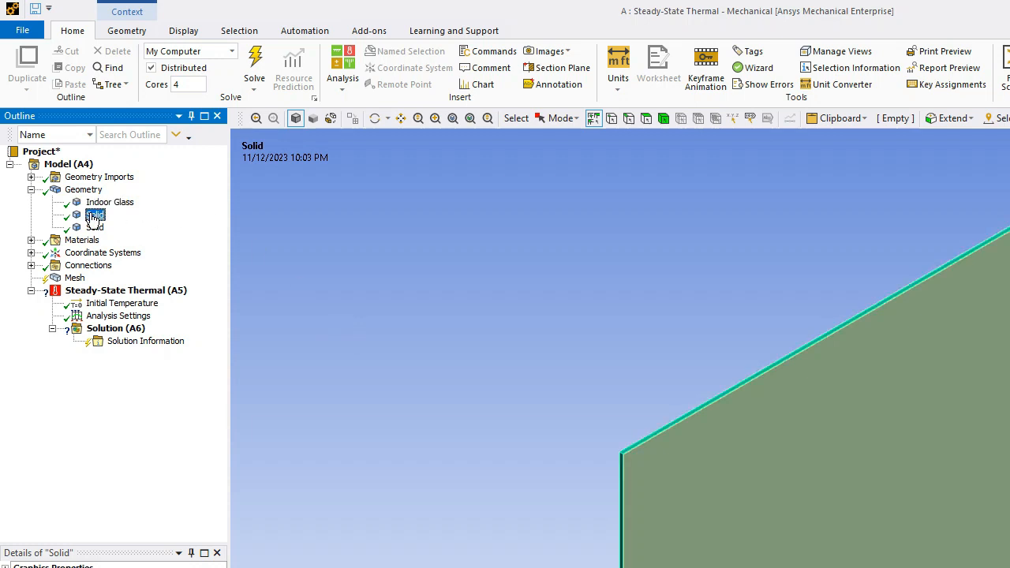
left_click(92, 216)
type("Air")
left_click(95, 228)
left_click(95, 228)
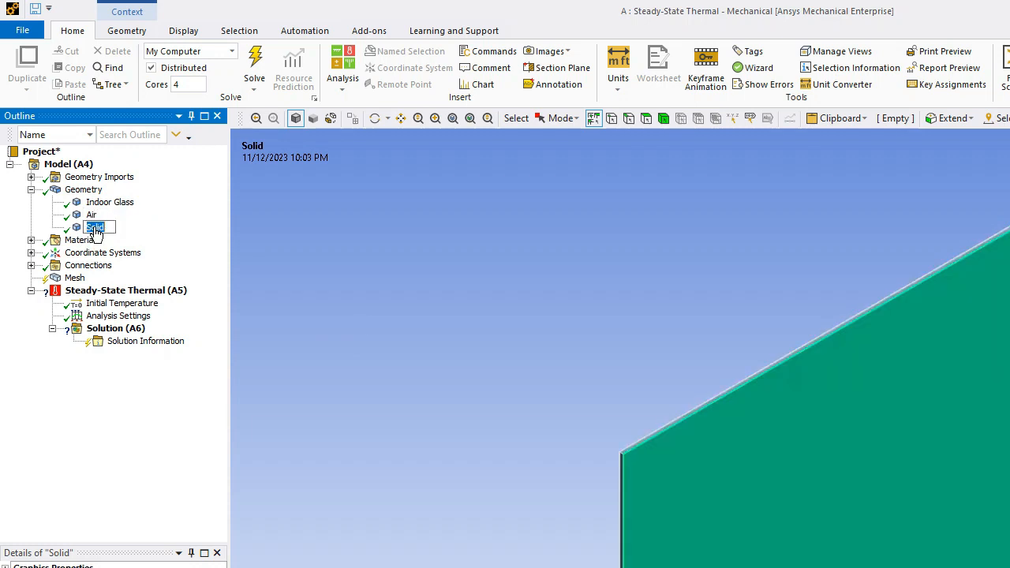
type("Outdoor Glass")
key("Return")
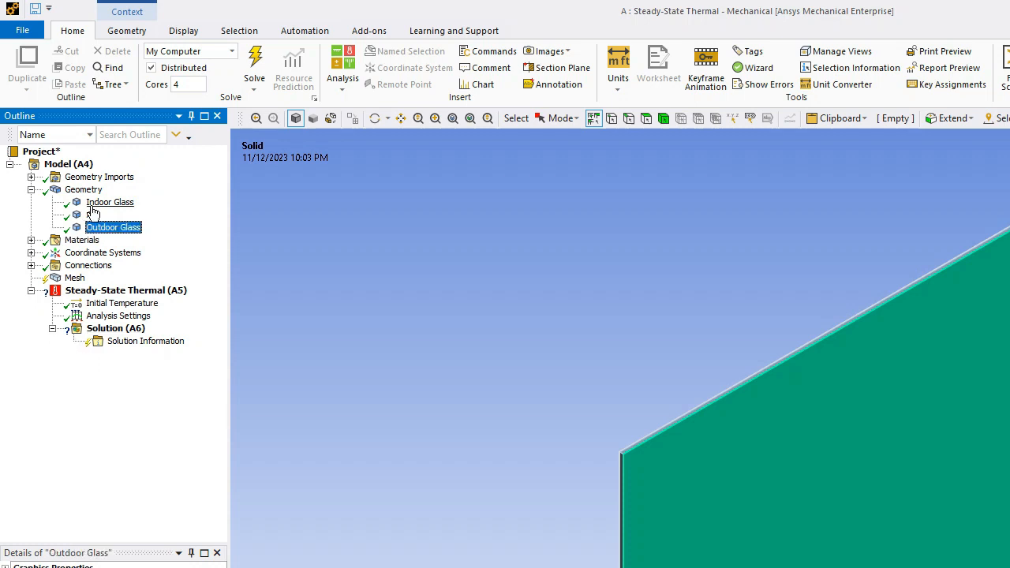
Assign the Glass material to the Indoor Glass body.
left_click(90, 205)
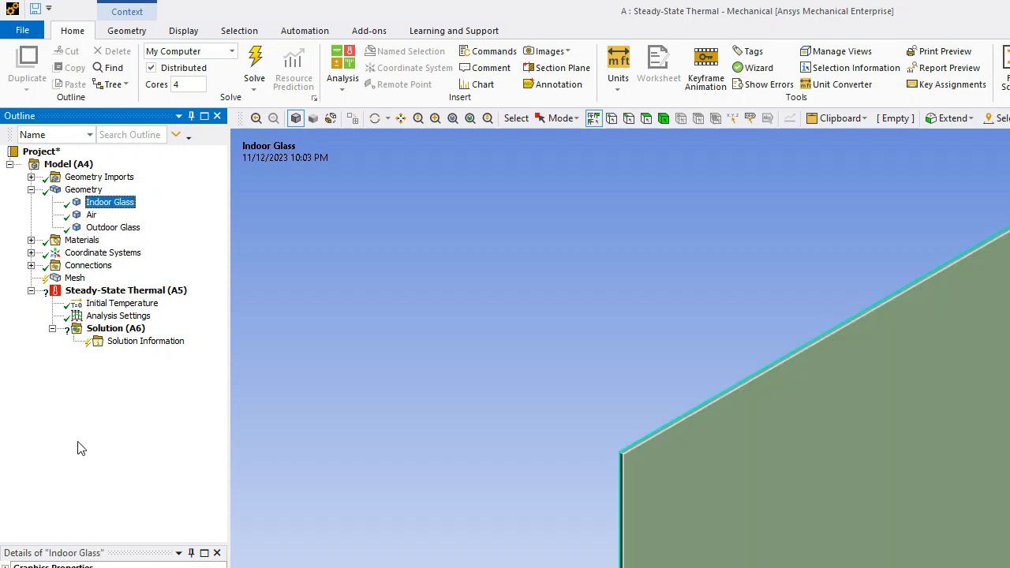
left_click(207, 421)
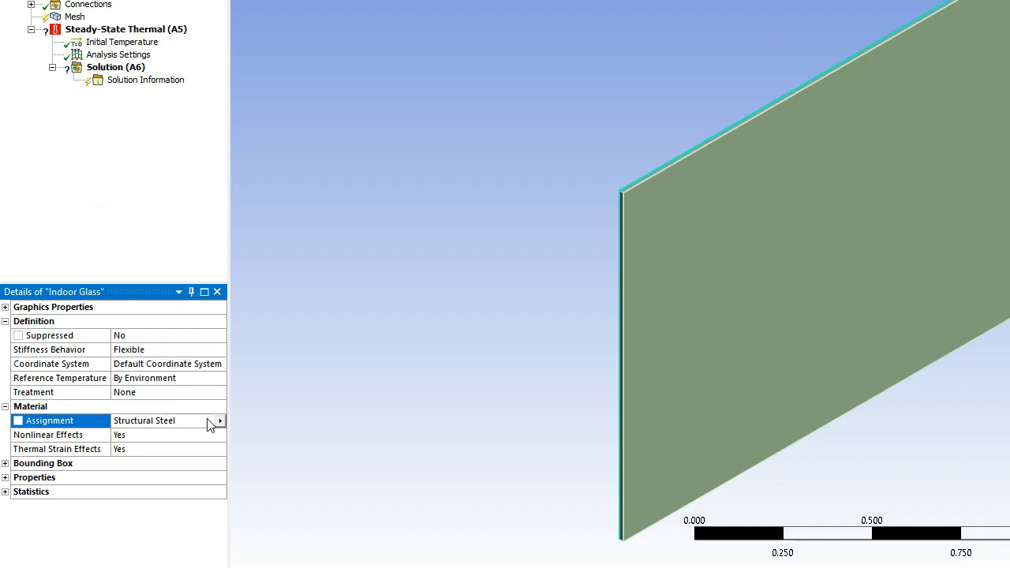
left_click(220, 422)
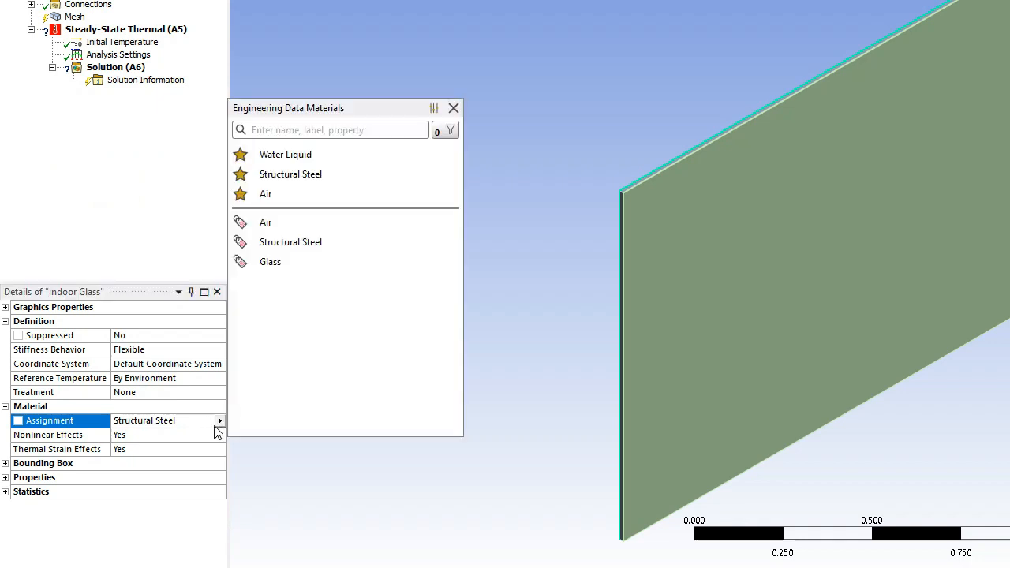
left_click(326, 262)
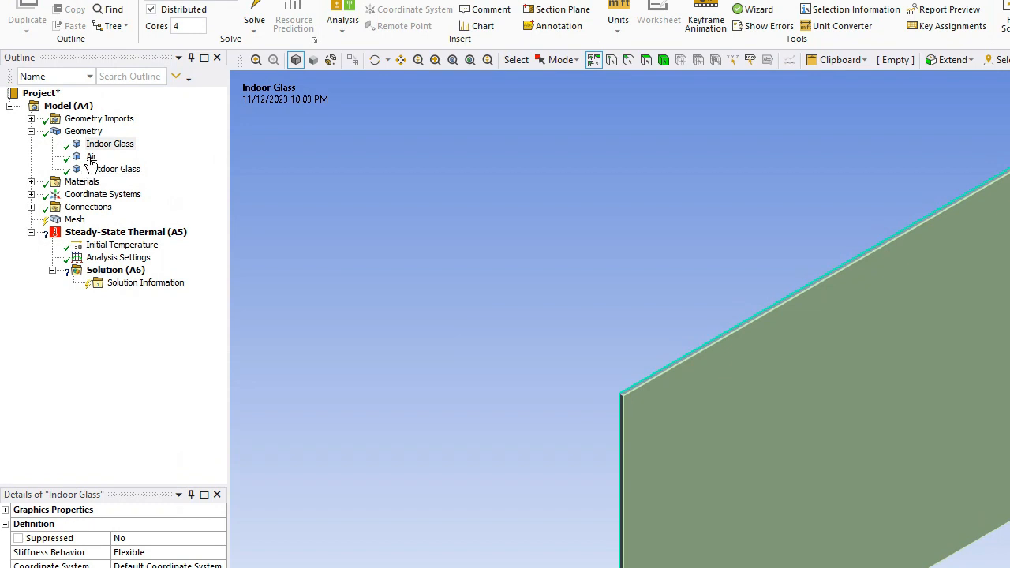
Assign the Air material to the Air body.
left_click(91, 56)
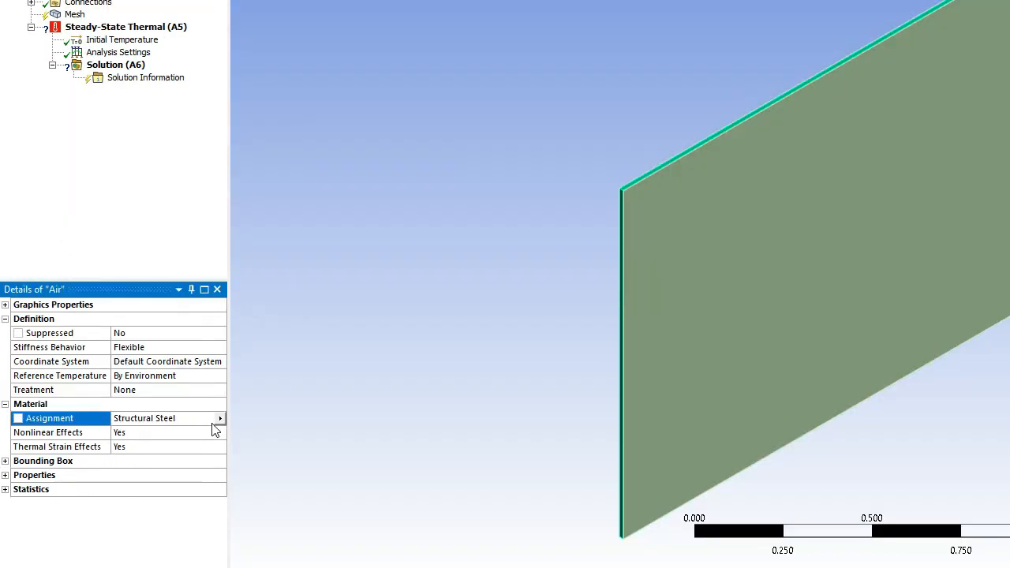
left_click(220, 417)
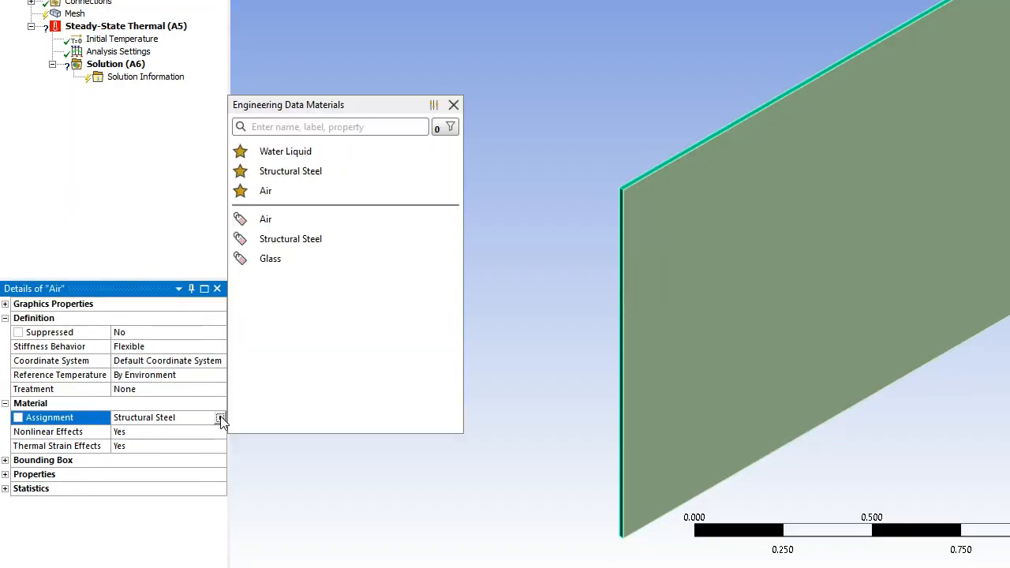
left_click(267, 219)
Assign the Glass material to the Outdoor Glass body.
left_click(112, 161)
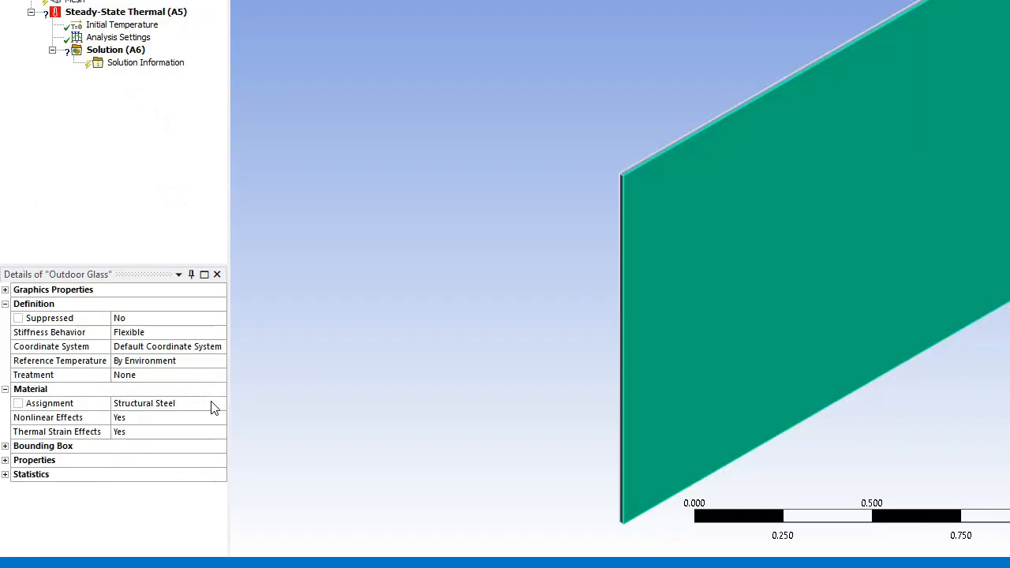
left_click(220, 404)
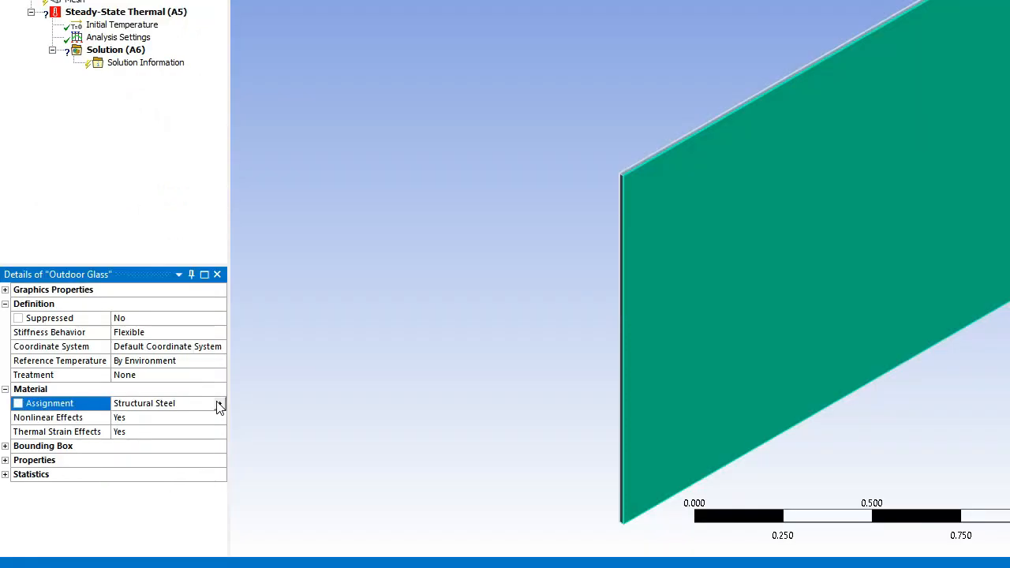
left_click(221, 403)
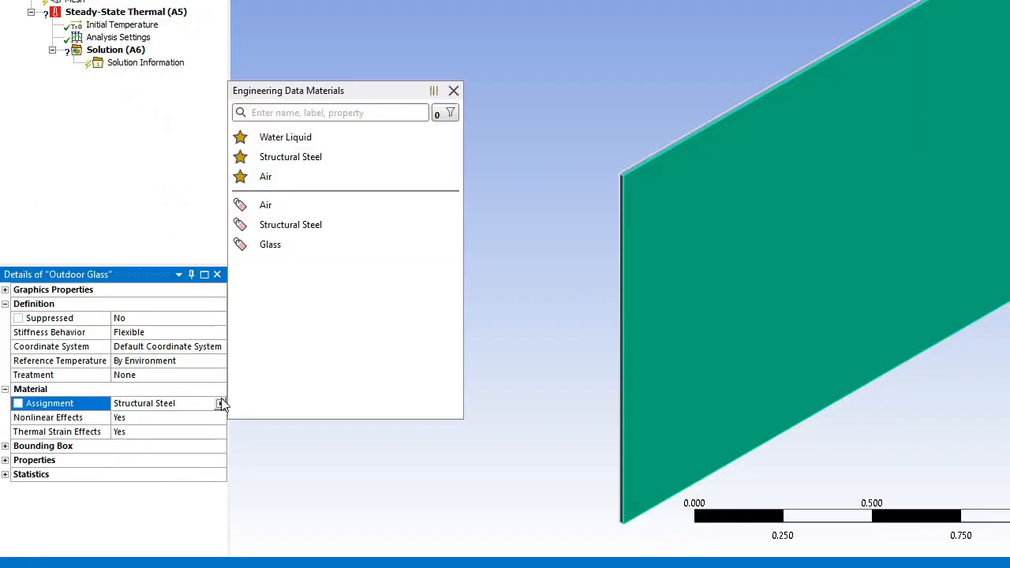
left_click(335, 249)
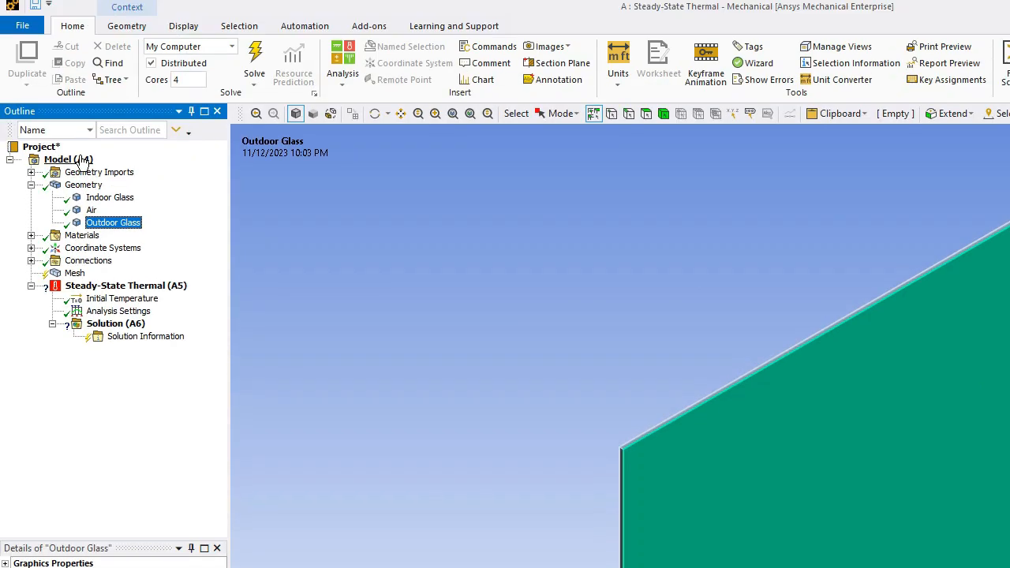
Add a construction geometry path to the model.
left_click(82, 159)
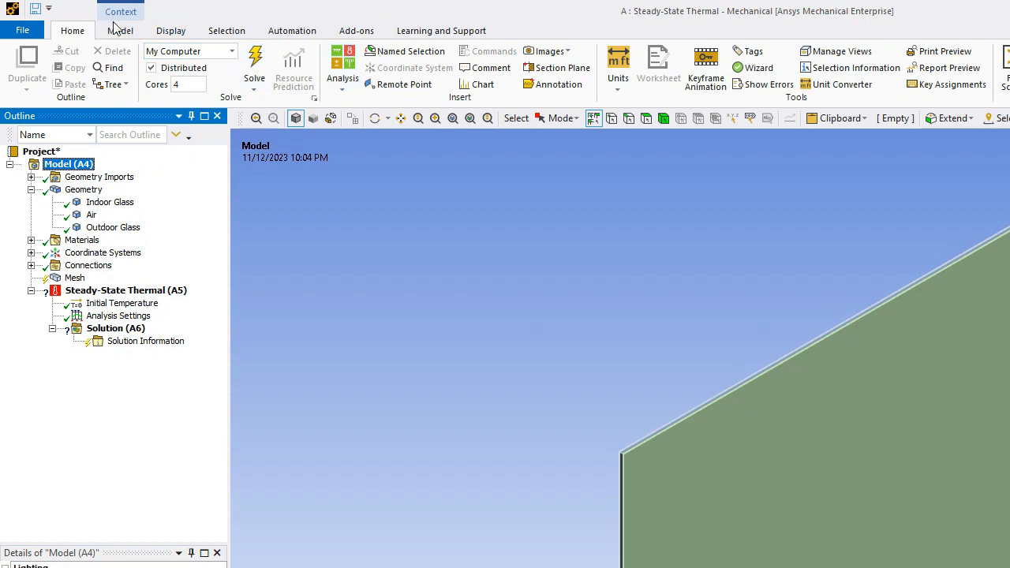
left_click(120, 32)
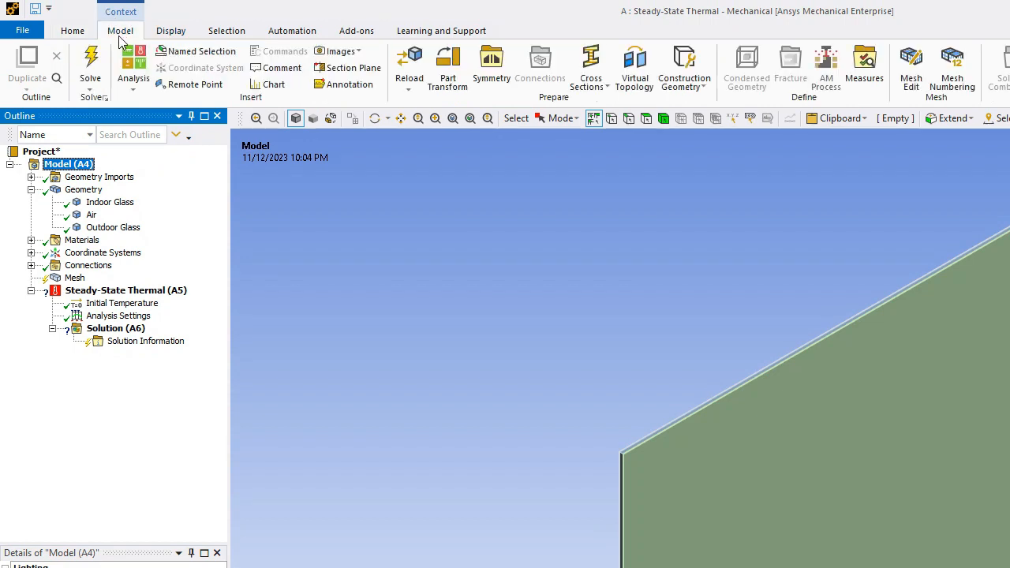
left_click(684, 78)
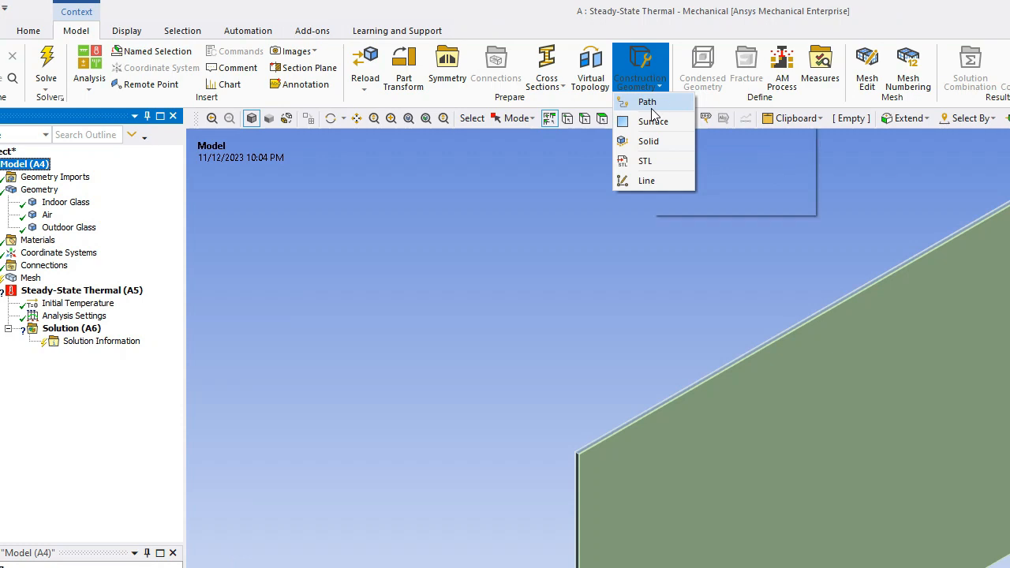
left_click(647, 103)
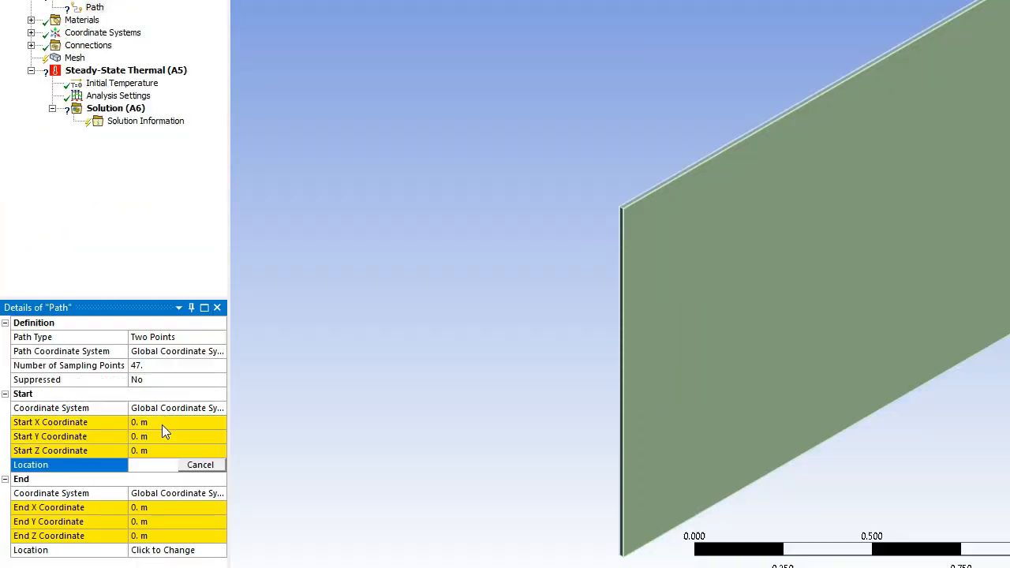
Keep the path's start X coordinate at 0 m and set start Y to 0.6 m and start Z to 1 m.
left_click(164, 424)
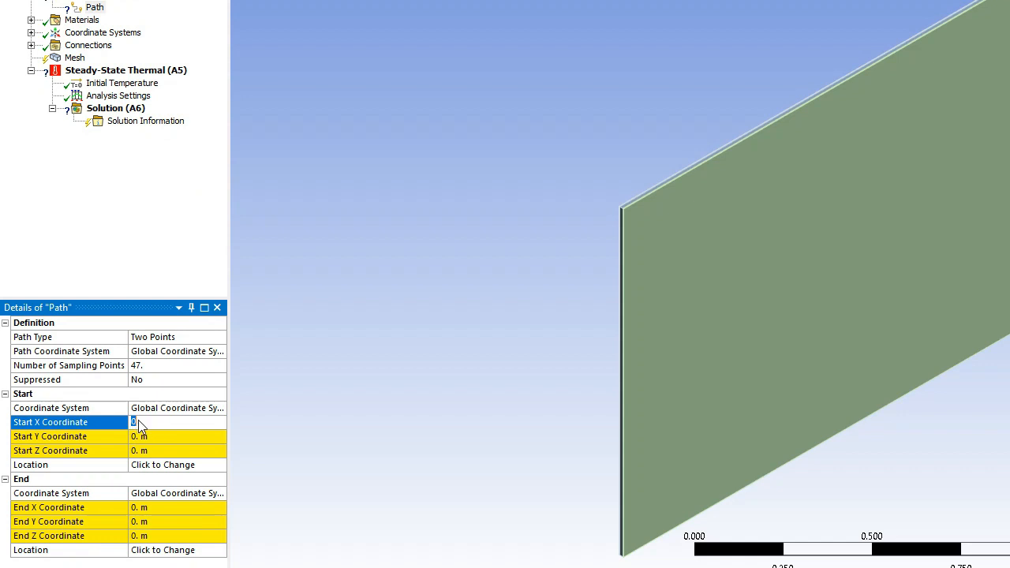
left_click(138, 437)
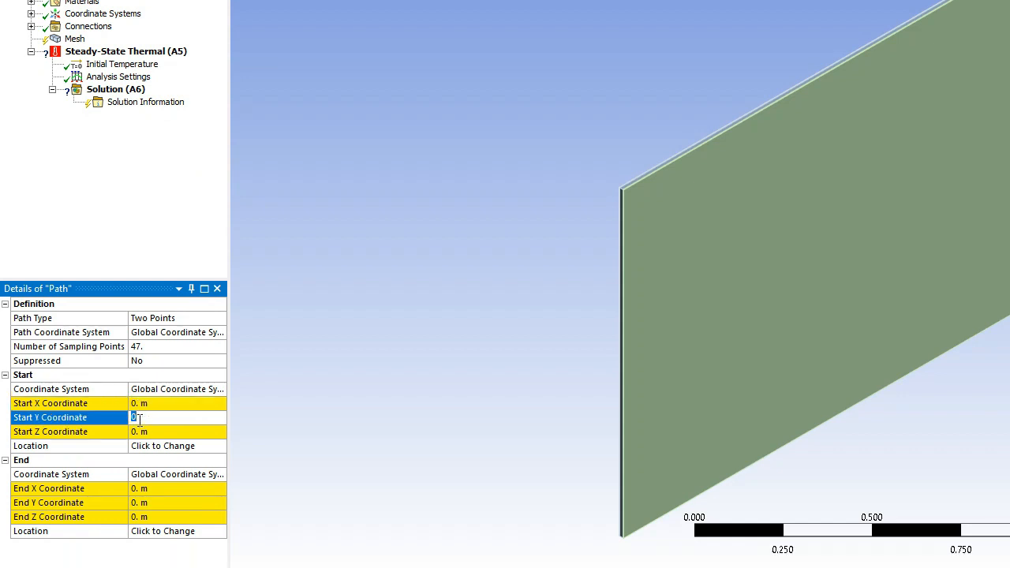
type("0.6")
left_click(149, 433)
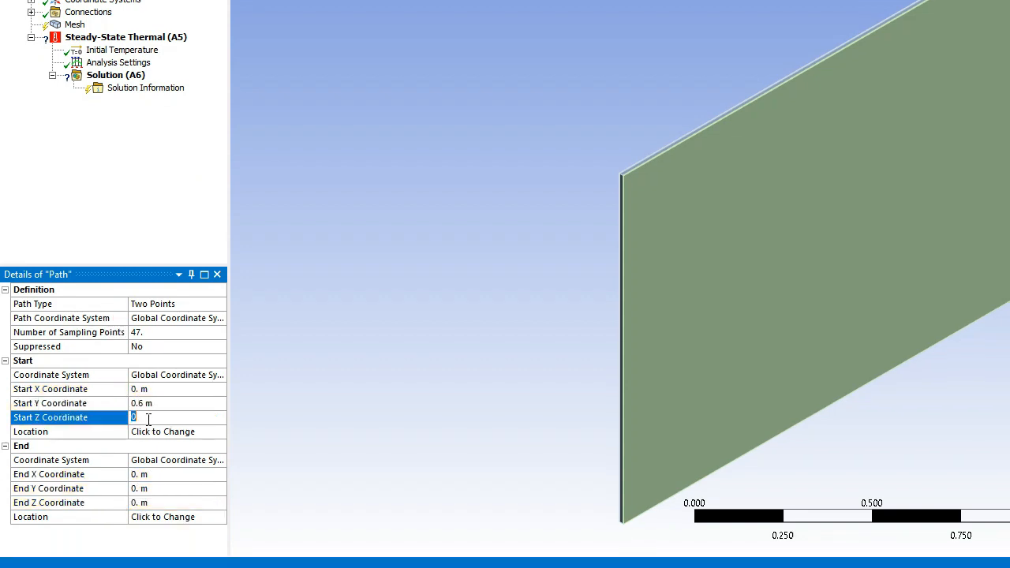
type("1")
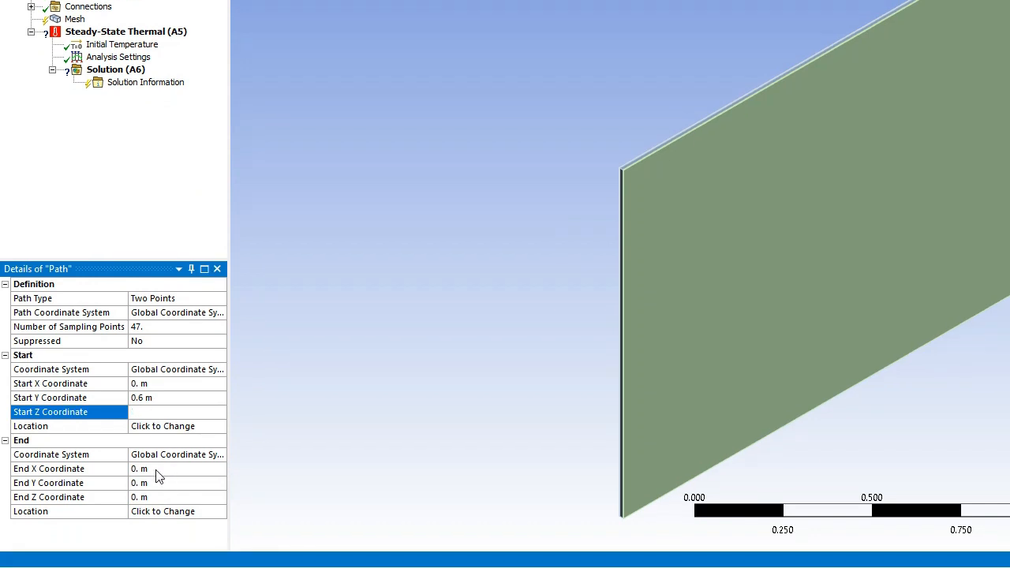
Set the path's end X coordinate to 0.0018 m.
left_click(157, 469)
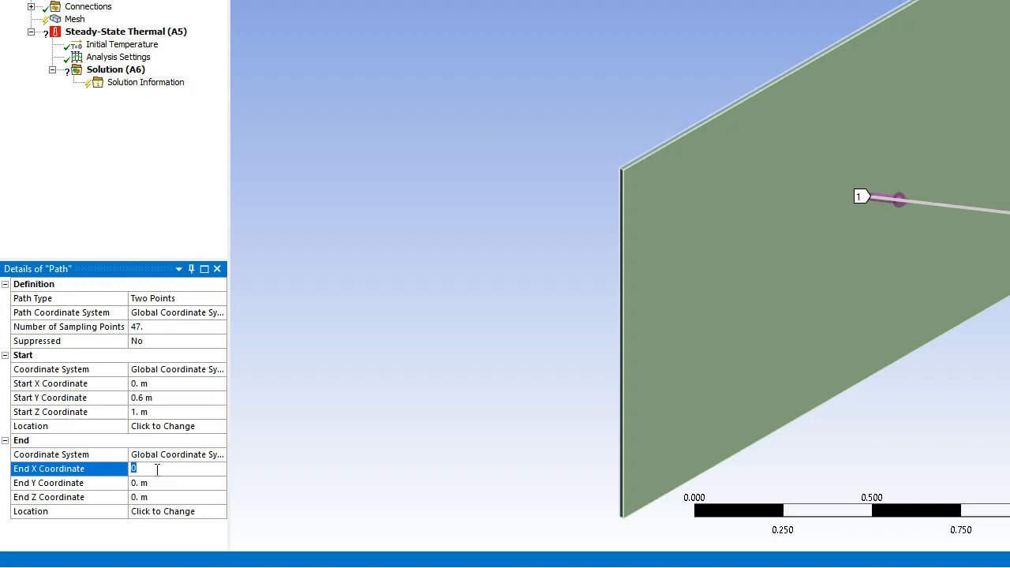
type("0.0018")
left_click(146, 483)
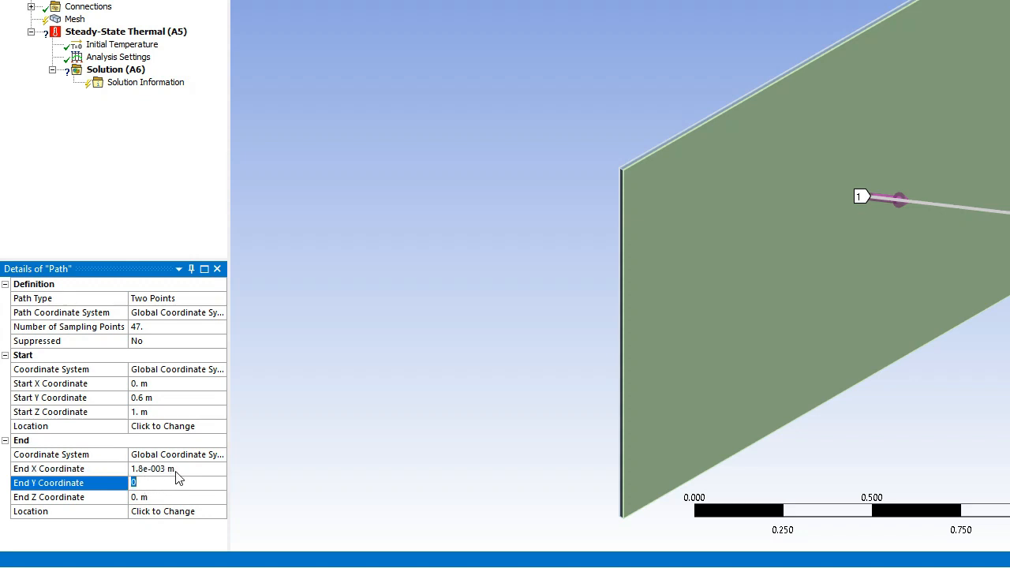
Set the path's end X coordinate to 0.018 m, end Y to 0.6 m and end Z to 1 m, and solve the model.
left_click(181, 468)
type("0.018")
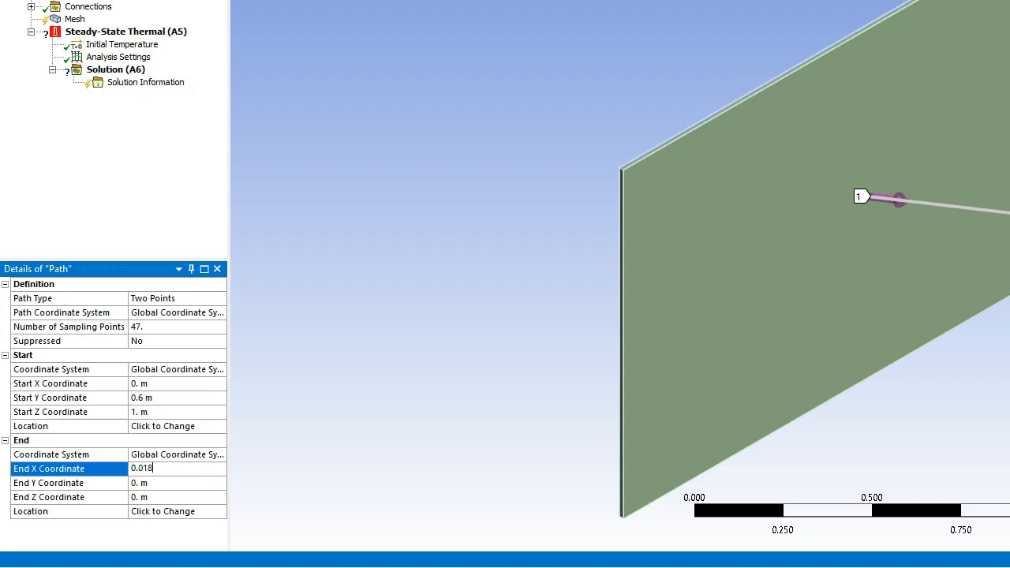
left_click(176, 482)
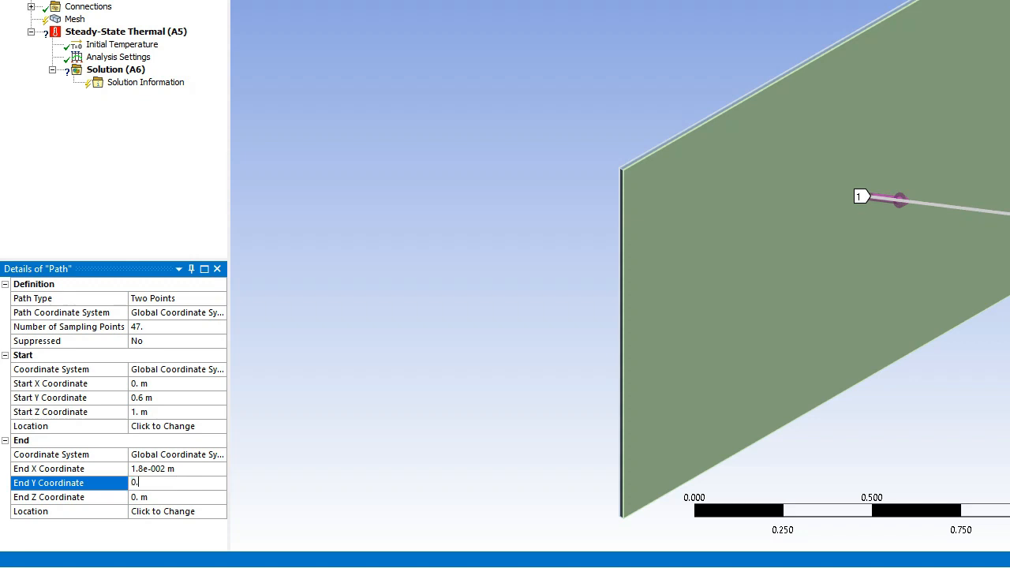
left_click(155, 499)
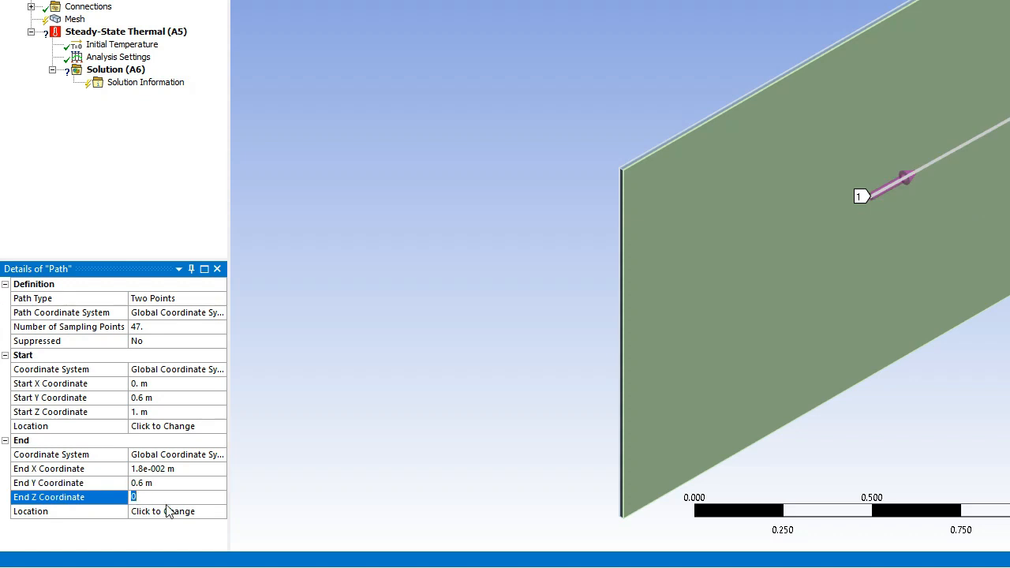
type("1")
key("Return")
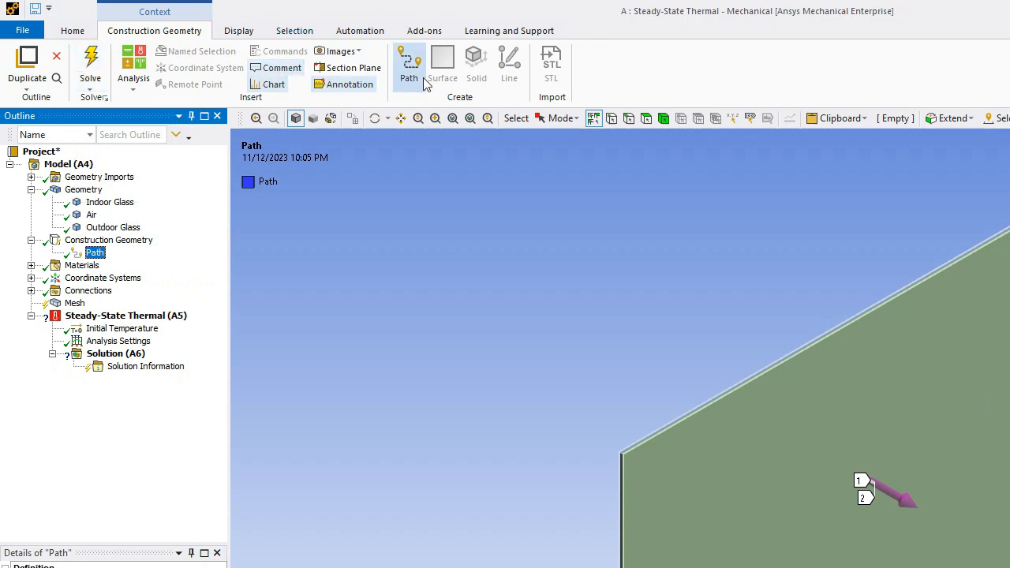
left_click(92, 62)
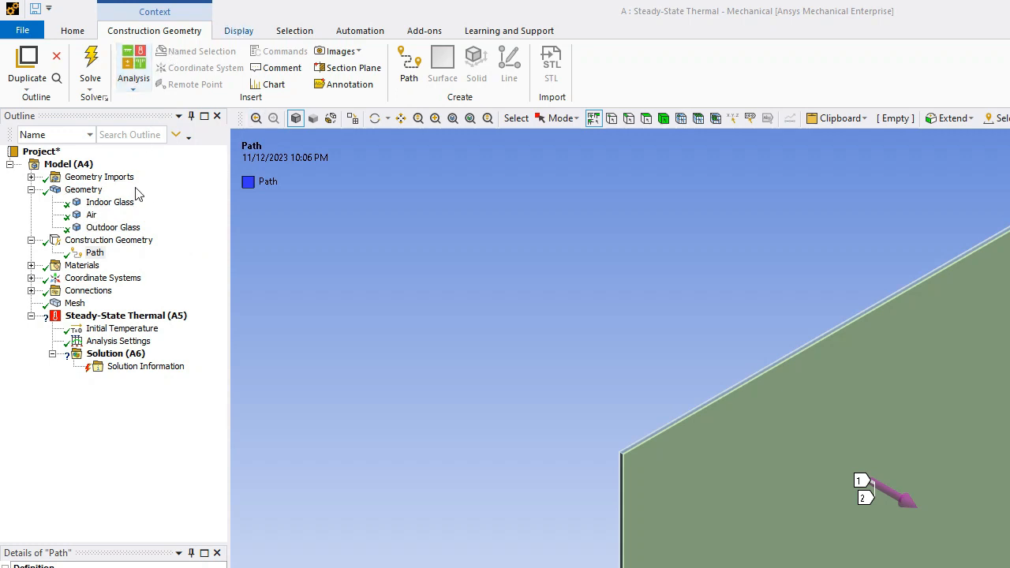
Add a construction geometry solid to the model and rename it "Indor Glass".
left_click(67, 164)
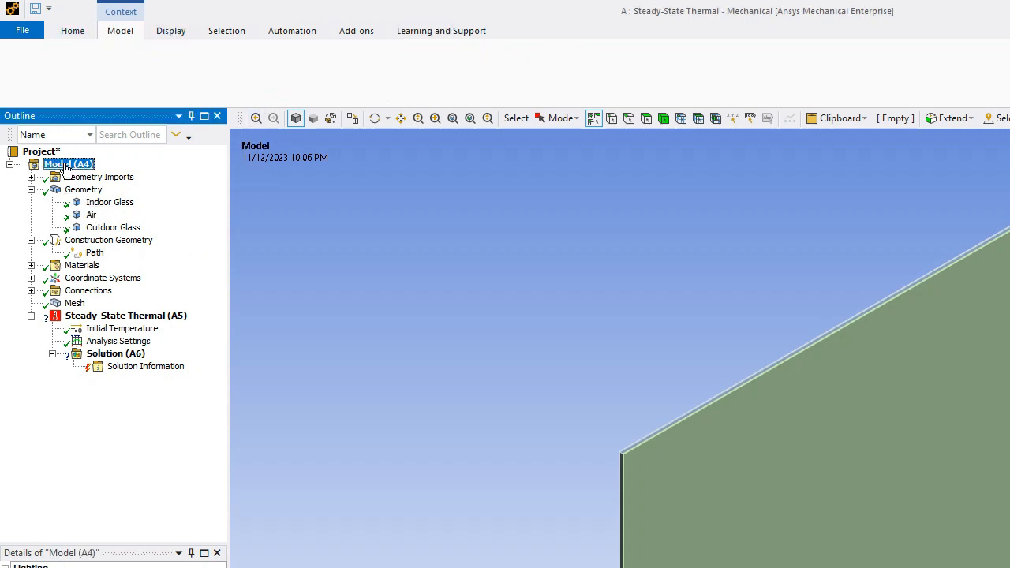
left_click(684, 78)
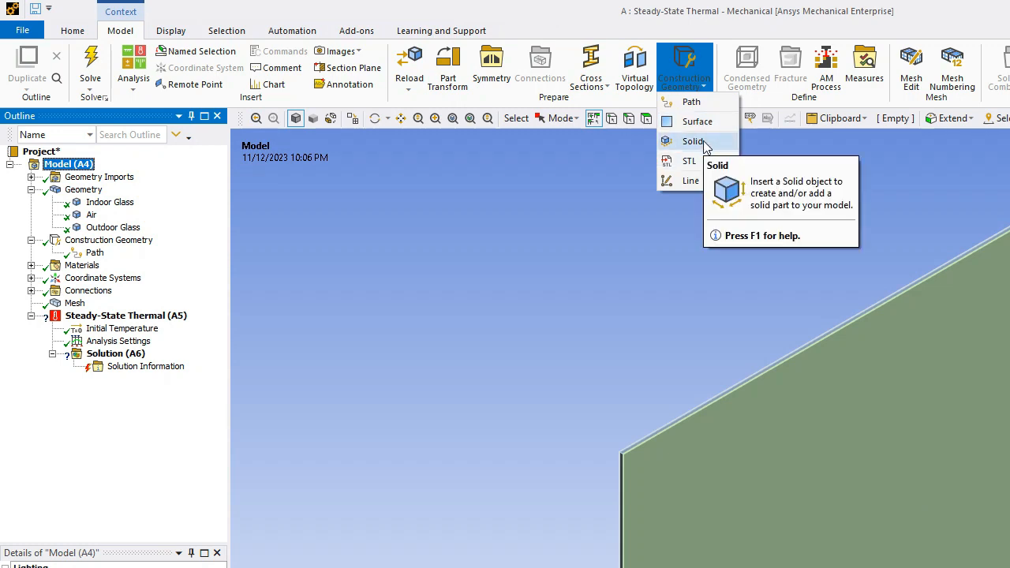
left_click(705, 145)
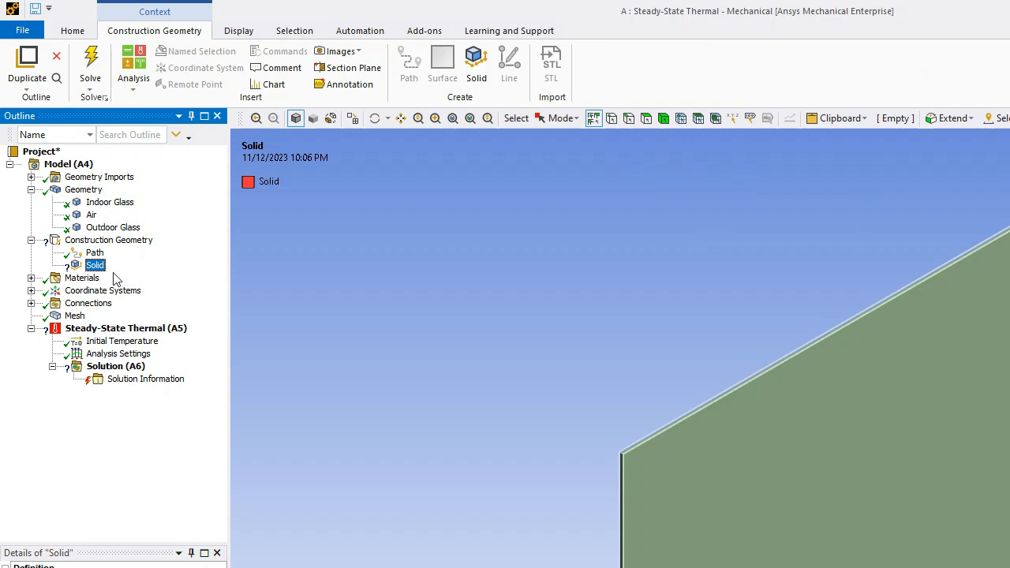
key("F2")
type("Indor Glass")
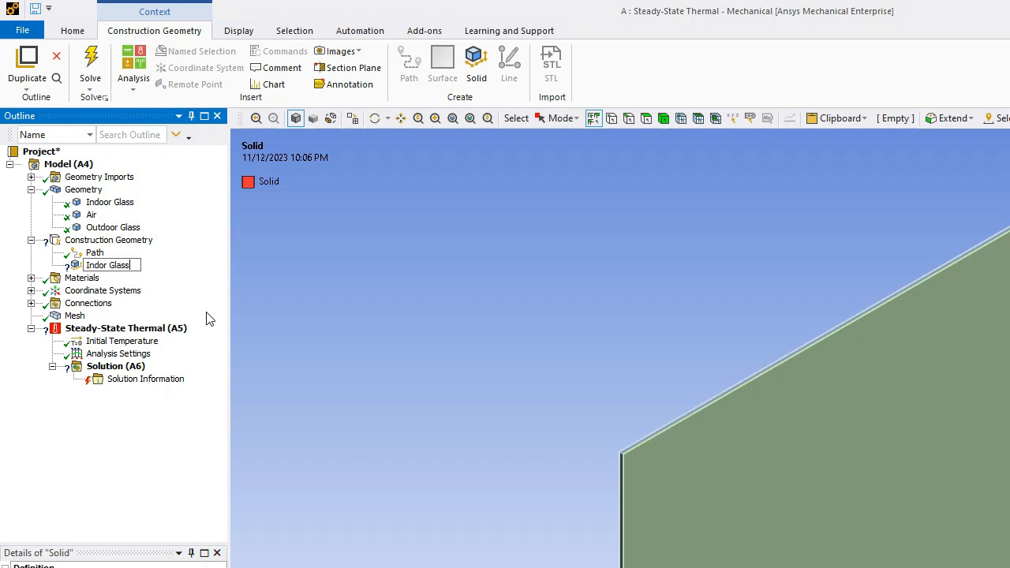
key("Return")
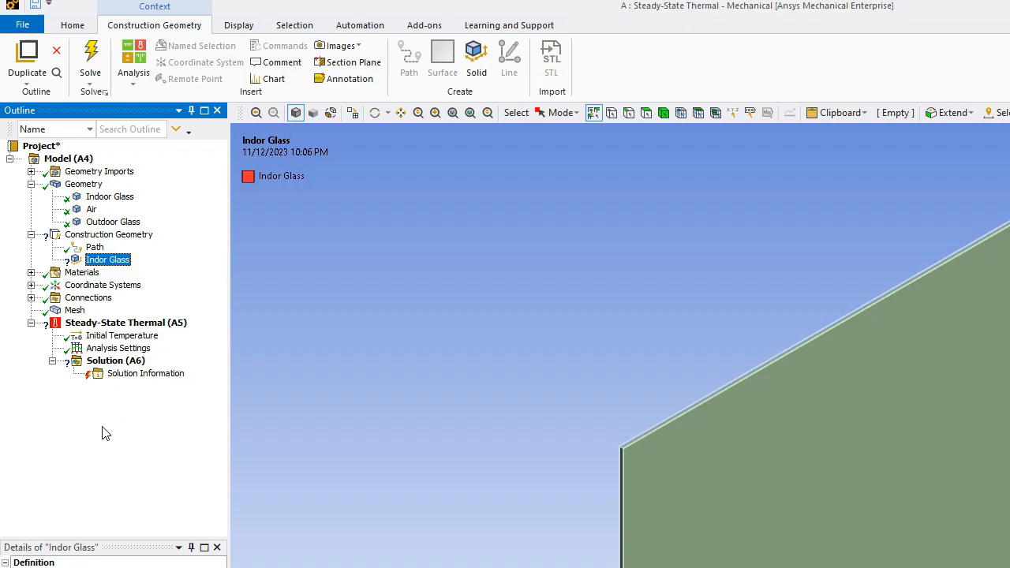
Define the Indor Glass box from 0 m on every axis to X2 0.003 m, Y2 1.2 m and Z2 2 m.
left_click(100, 428)
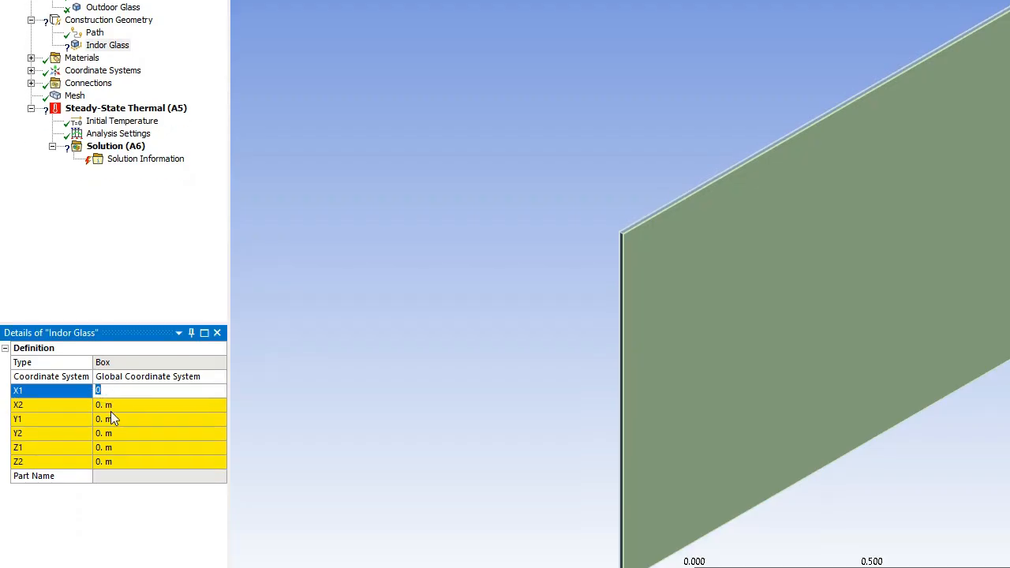
left_click(110, 441)
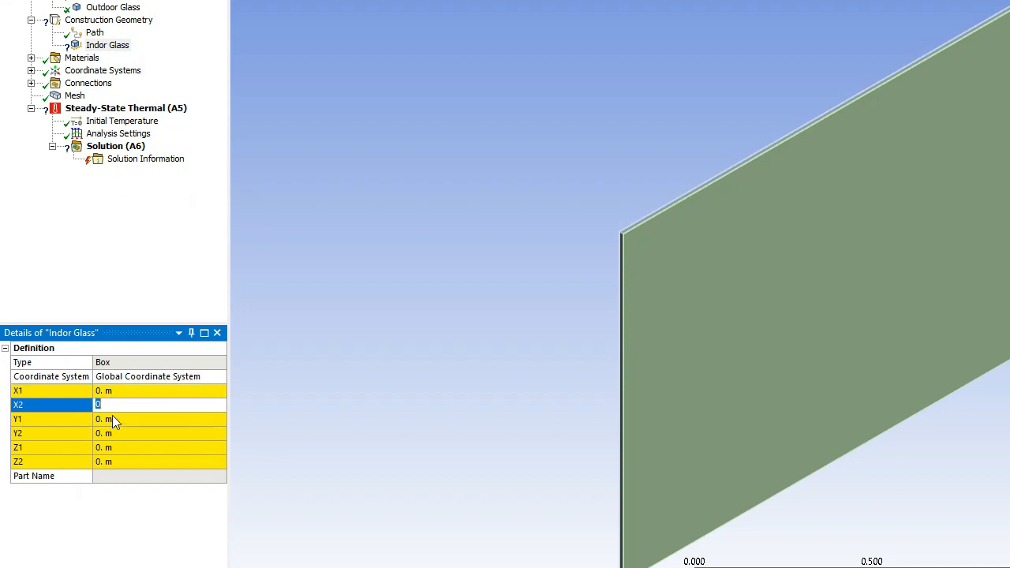
type("003")
key("Return")
left_click(112, 418)
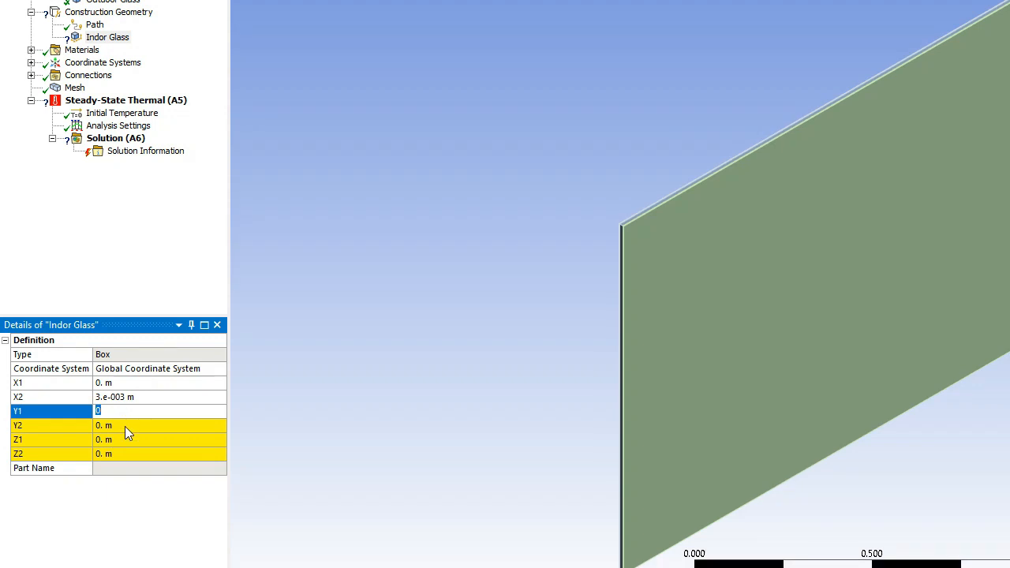
left_click(127, 433)
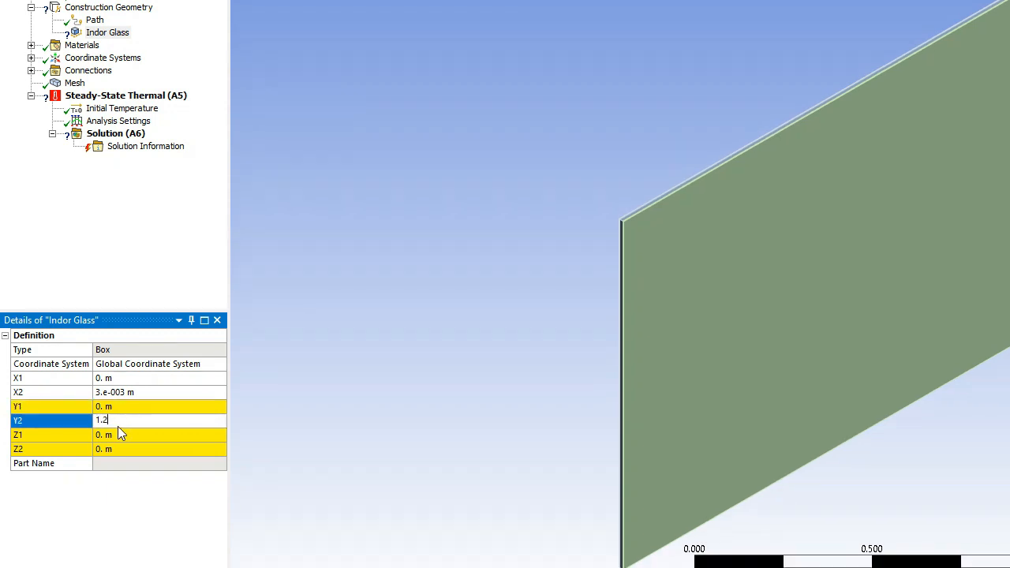
left_click(124, 449)
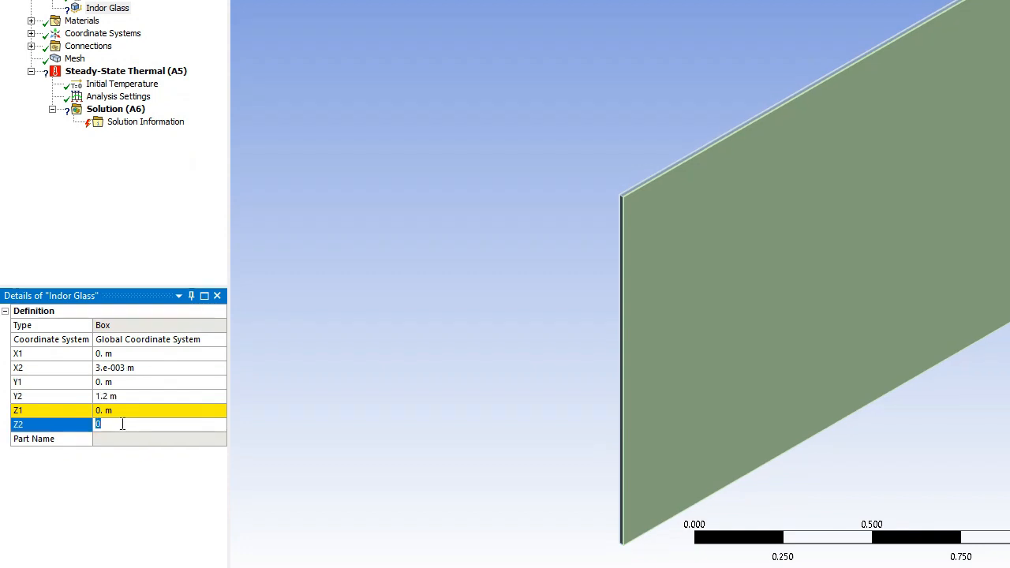
type("2")
key("Return")
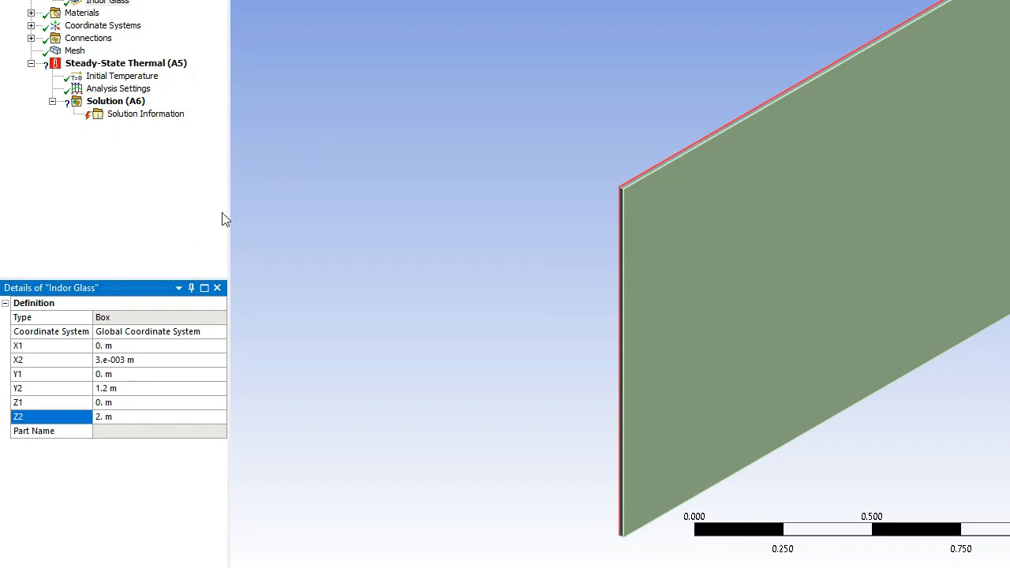
middle_click_drag(460, 218, 524, 271)
middle_click_drag(525, 313, 458, 207)
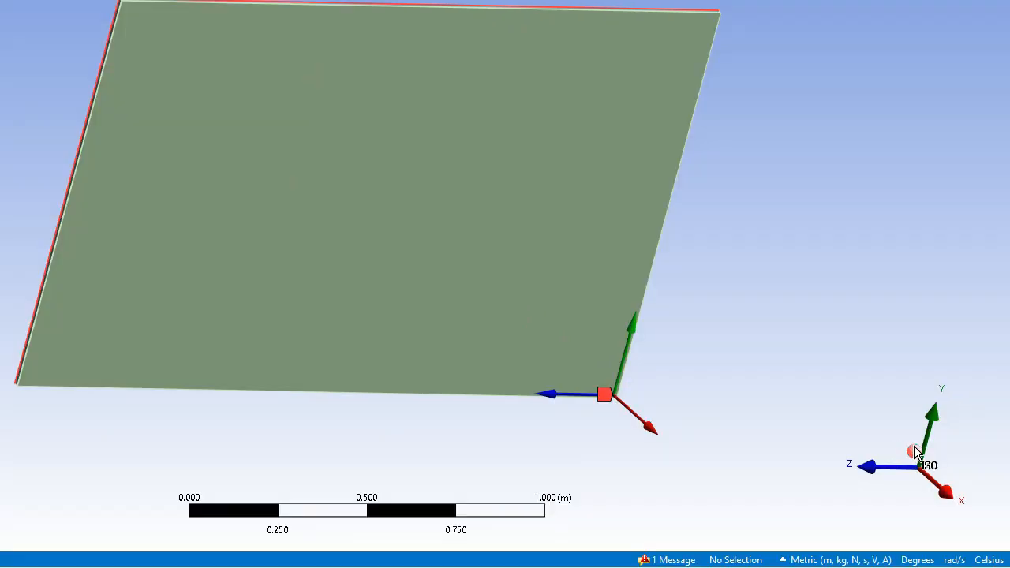
left_click(915, 452)
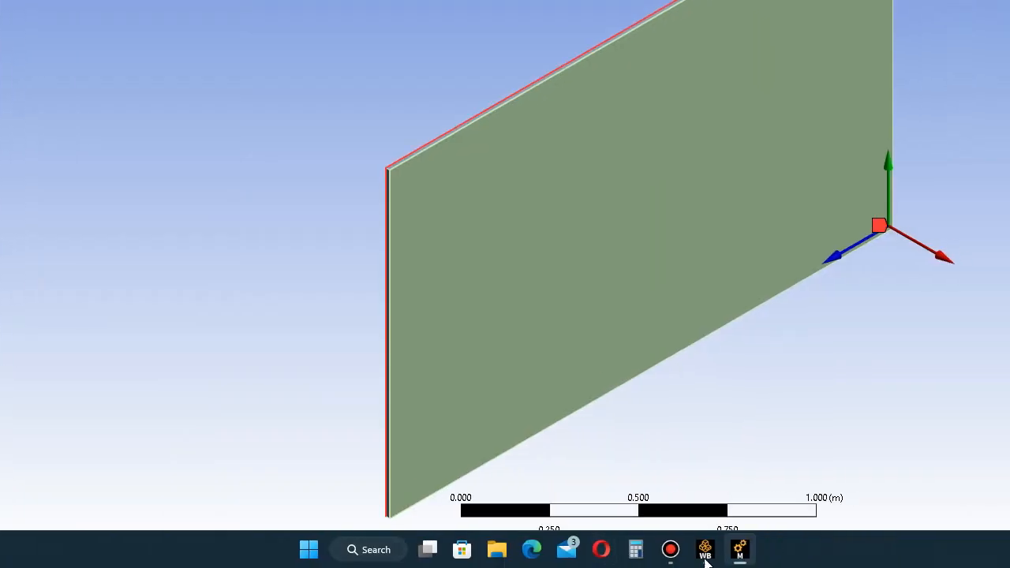
mouse_move(676, 556)
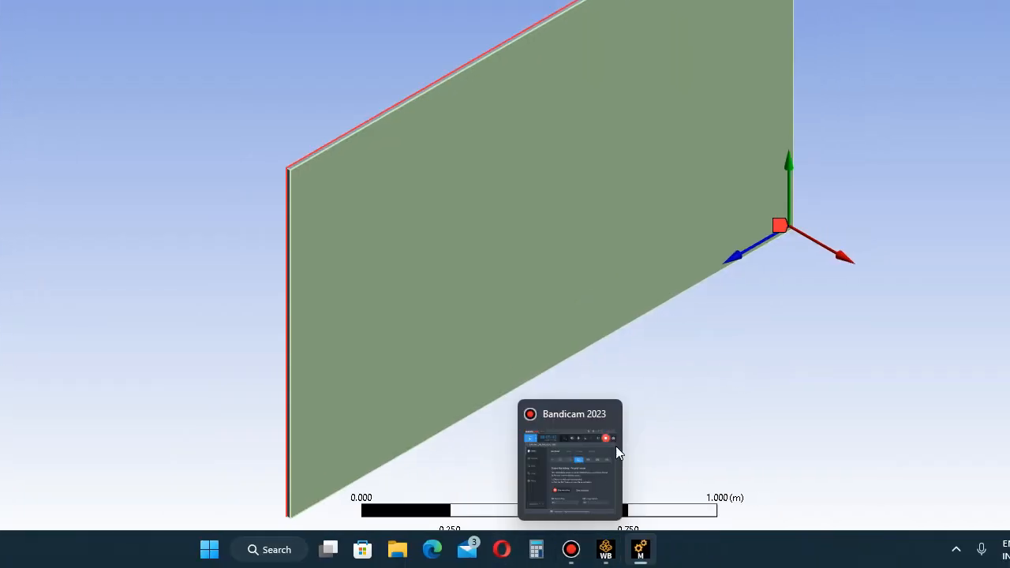
left_click(674, 470)
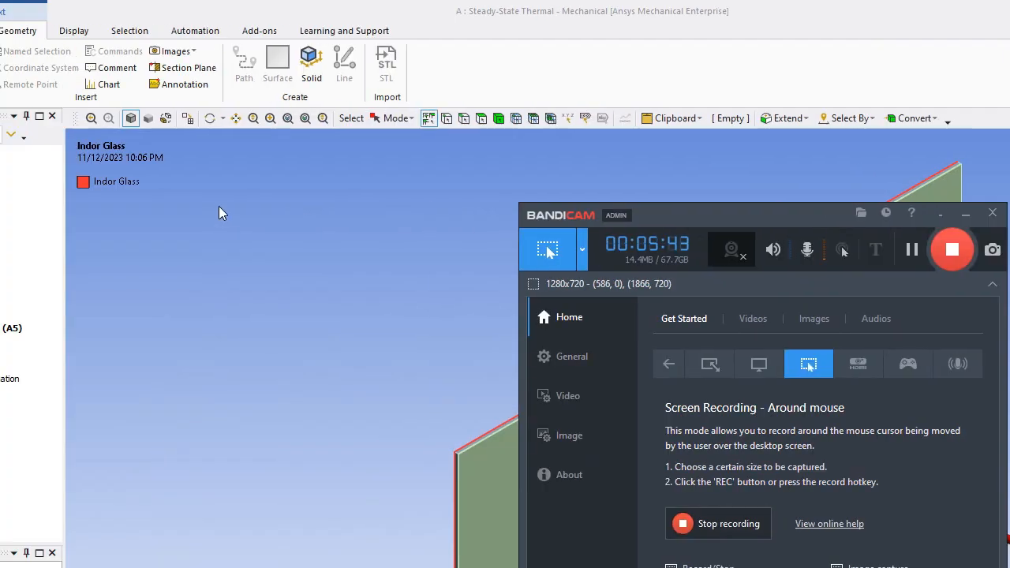
left_click(264, 239)
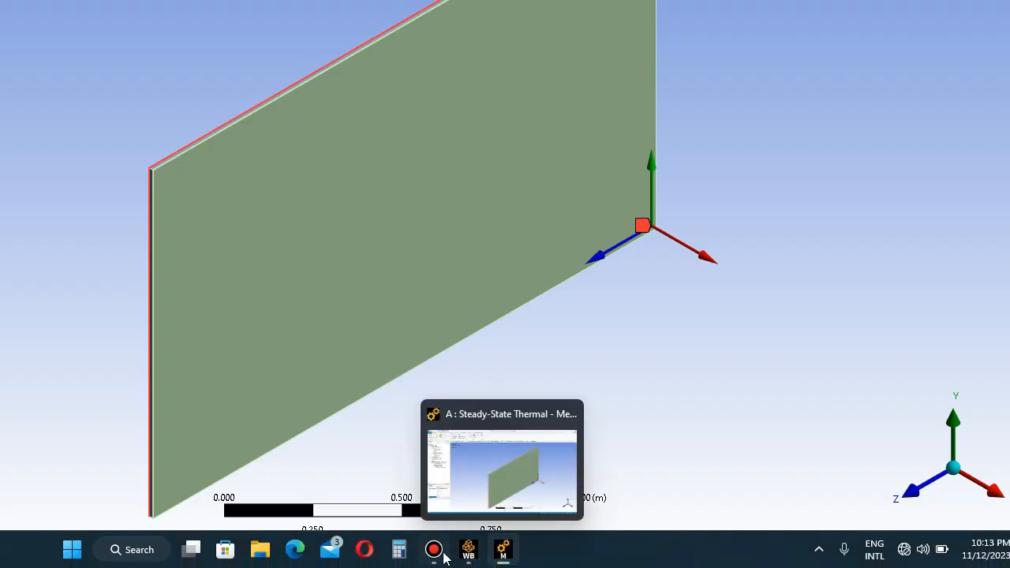
left_click(434, 550)
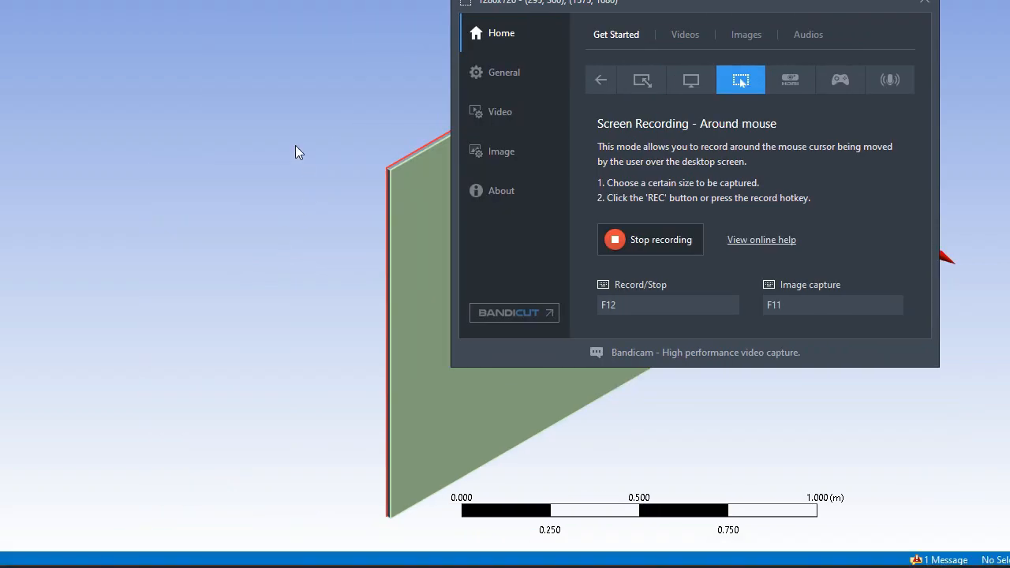
left_click(57, 146)
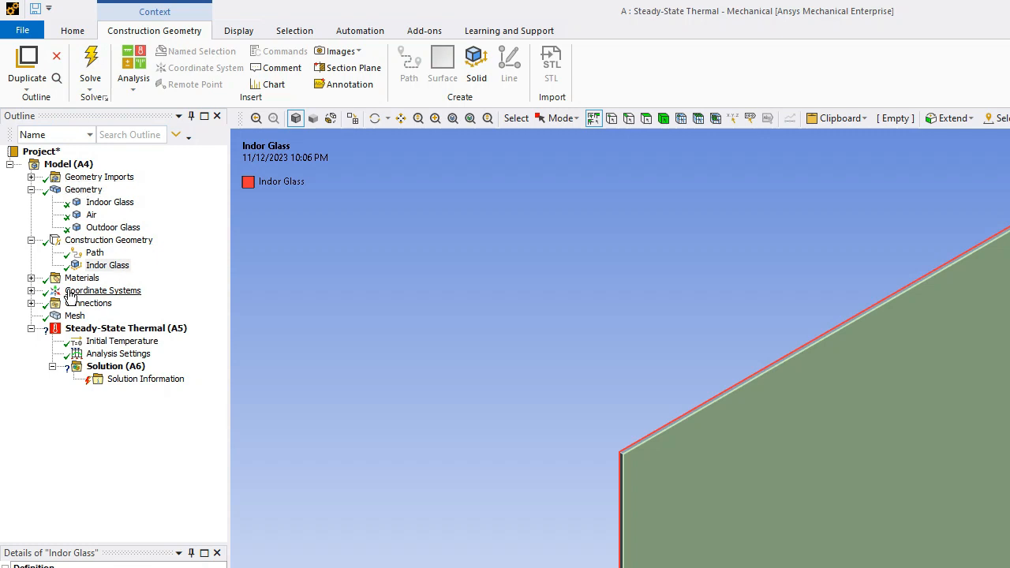
left_click(30, 304)
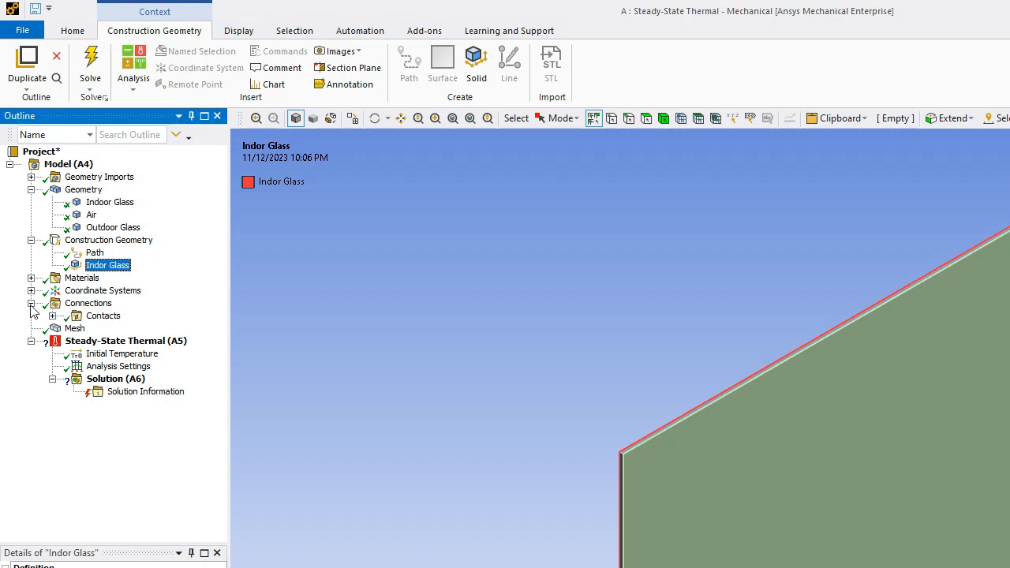
left_click(75, 31)
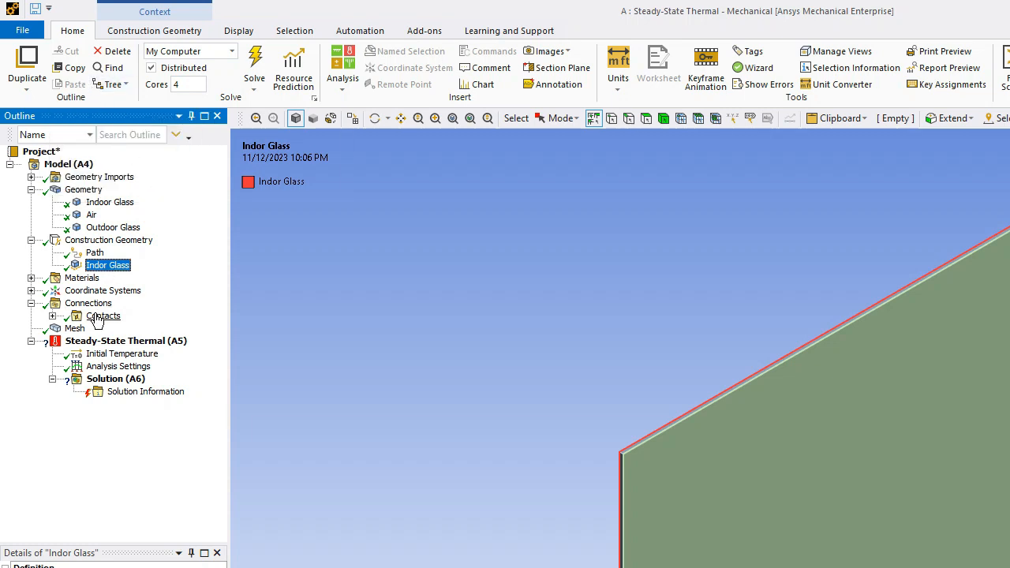
Insert a sizing control under the mesh.
right_click(73, 328)
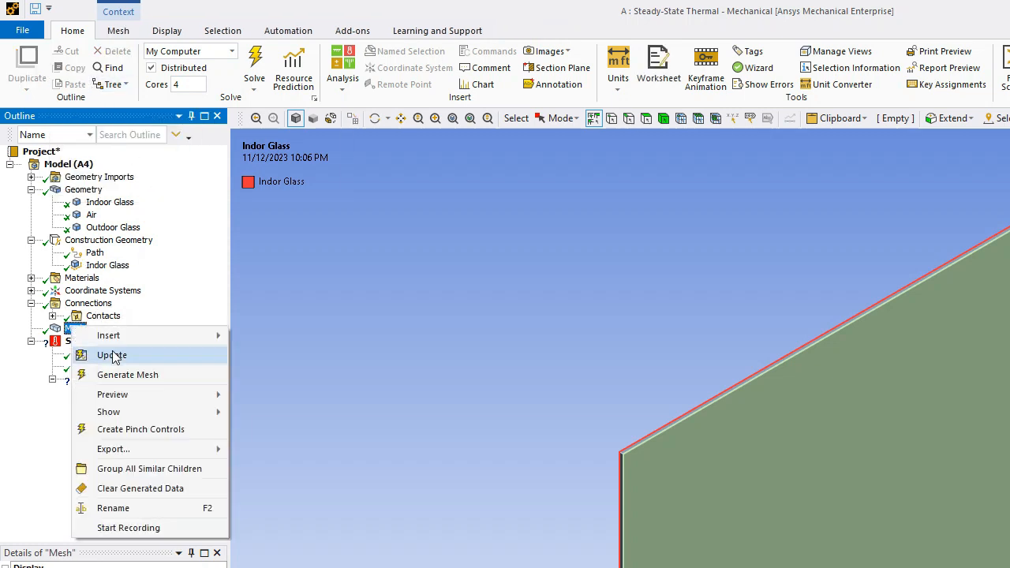
mouse_move(172, 332)
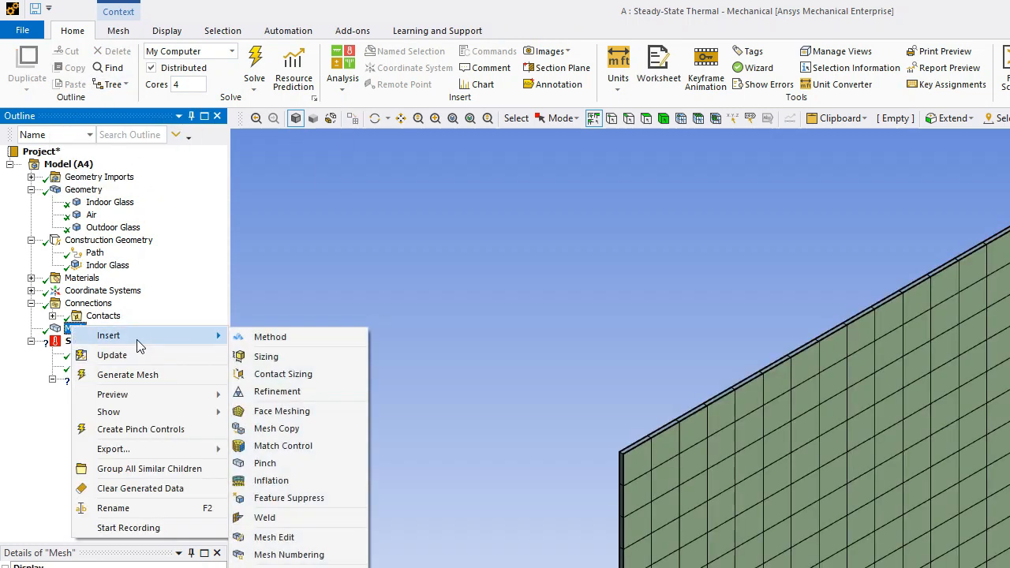
left_click(277, 364)
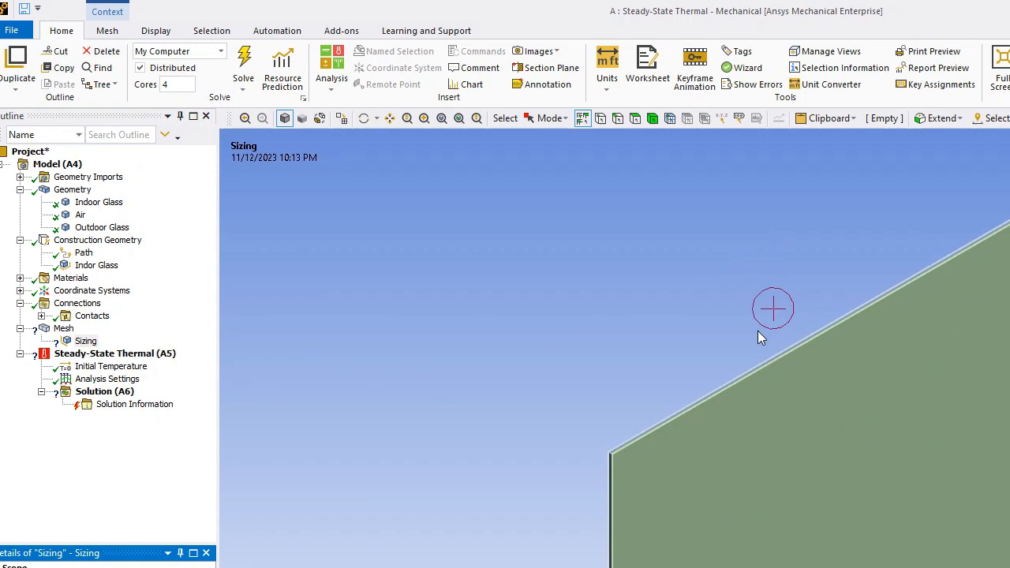
Select the four long layer edges along the upper narrow side of the window for the mesh sizing.
scroll(619, 282, "up", 2)
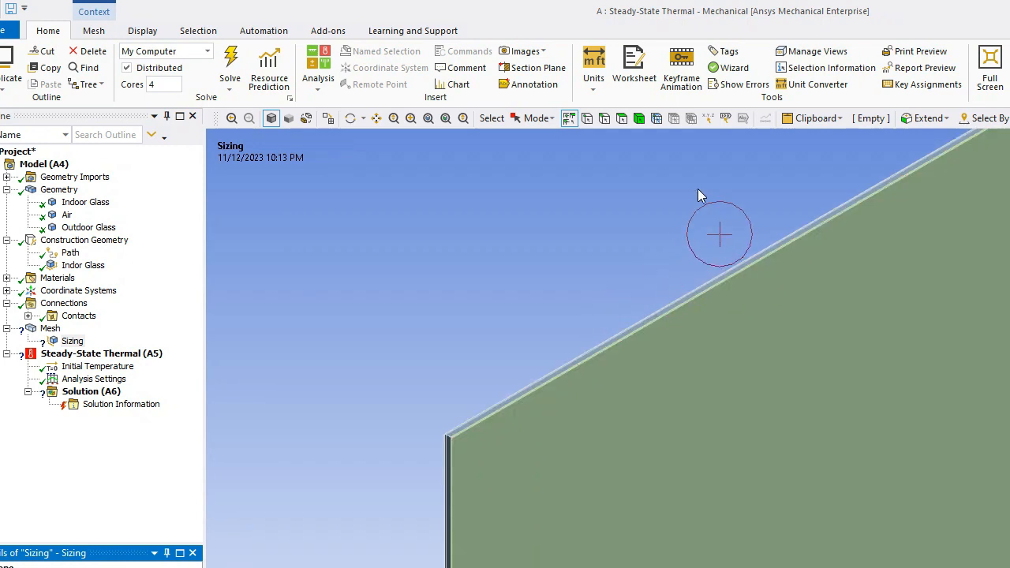
left_click(604, 118)
middle_click_drag(620, 261, 634, 309)
scroll(680, 469, "up", 6)
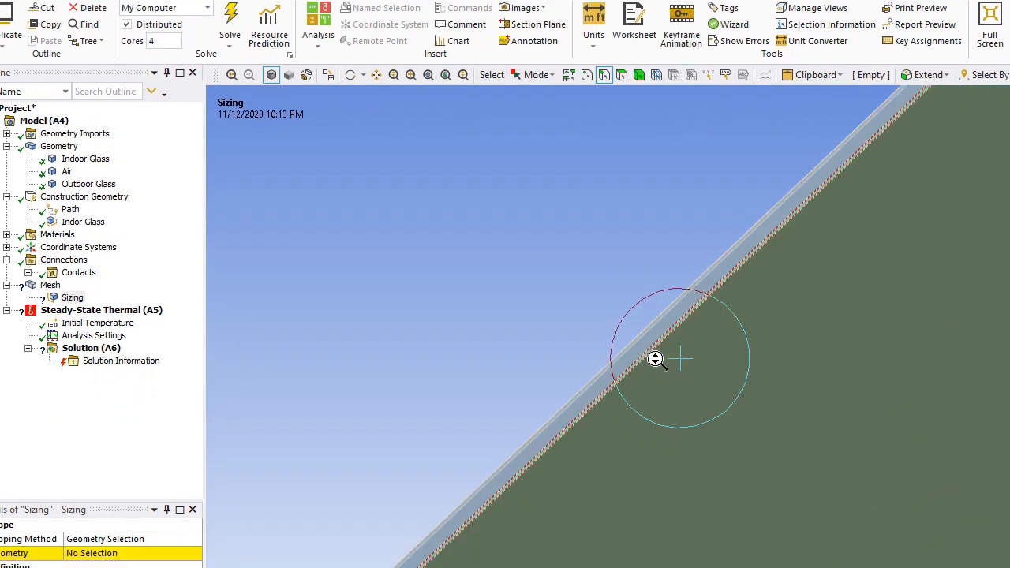
scroll(655, 359, "up", 1)
scroll(505, 347, "up", 3)
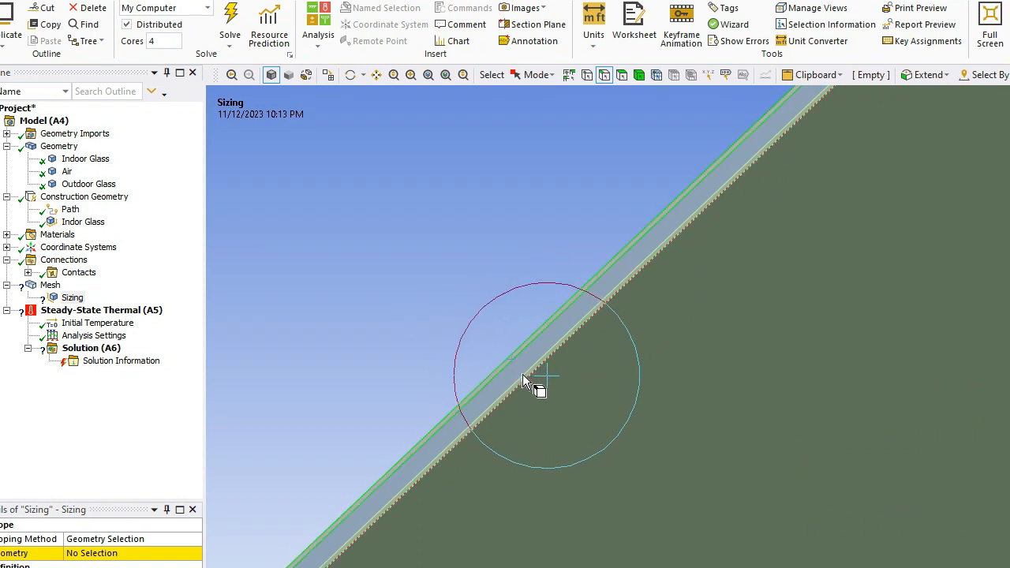
left_click(521, 364, "ctrl")
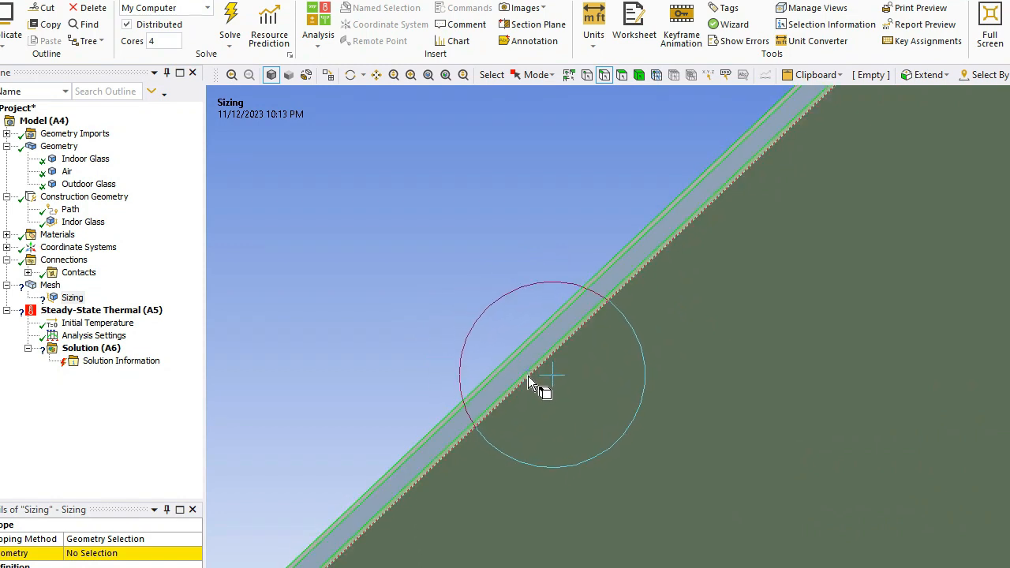
left_click(529, 377, "ctrl")
scroll(681, 319, "down", 5)
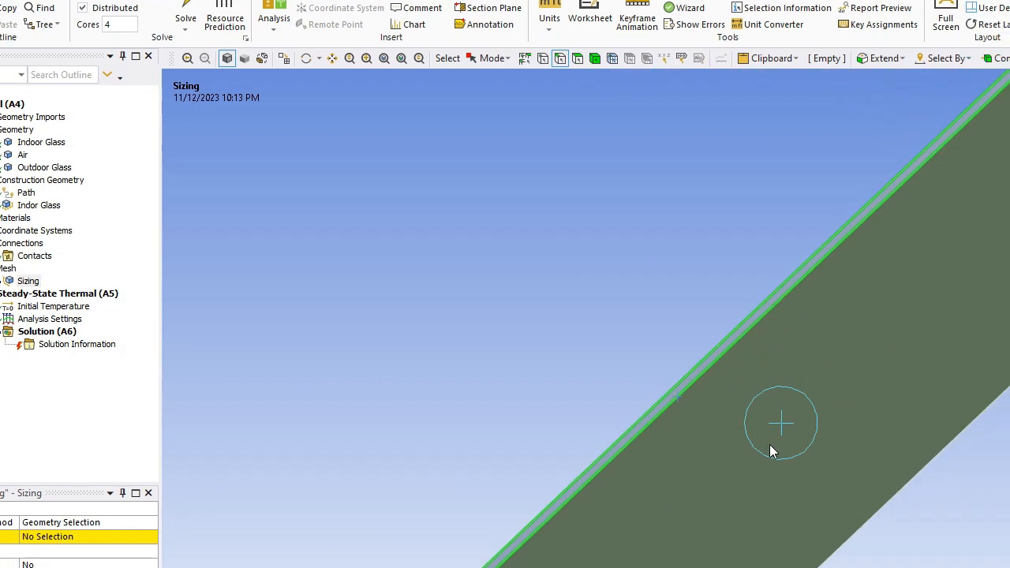
Add the four matching edges on the opposite narrow side and scope the sizing to all eight edges.
middle_click_drag(780, 459, 654, 214)
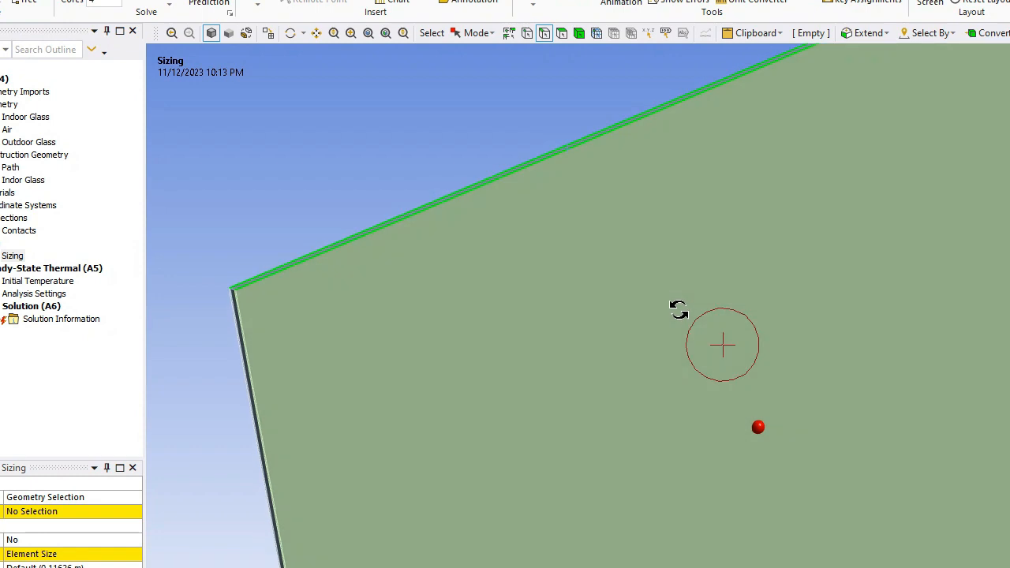
middle_click_drag(741, 424, 691, 301)
scroll(513, 311, "up", 5)
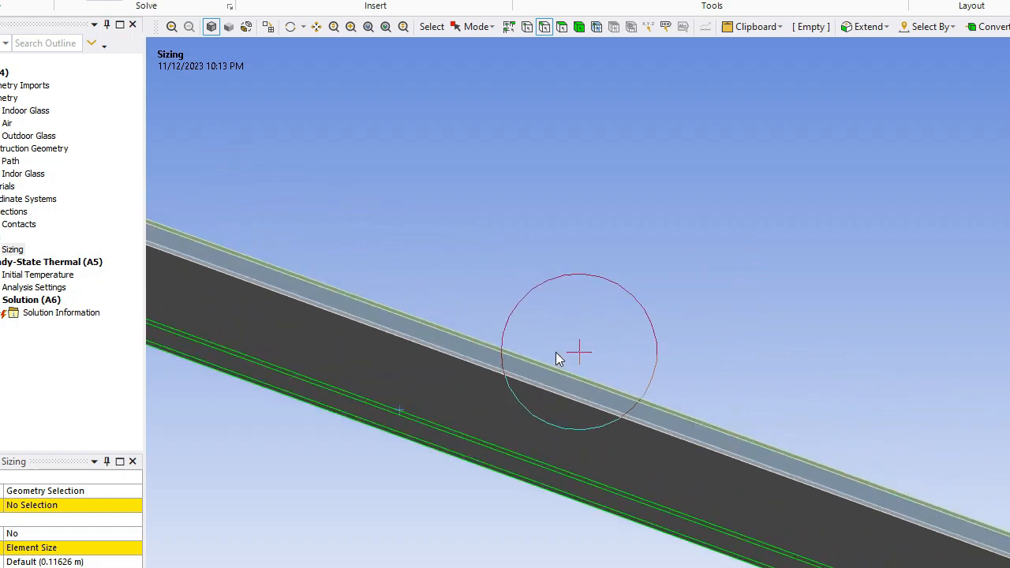
scroll(579, 401, "up", 5)
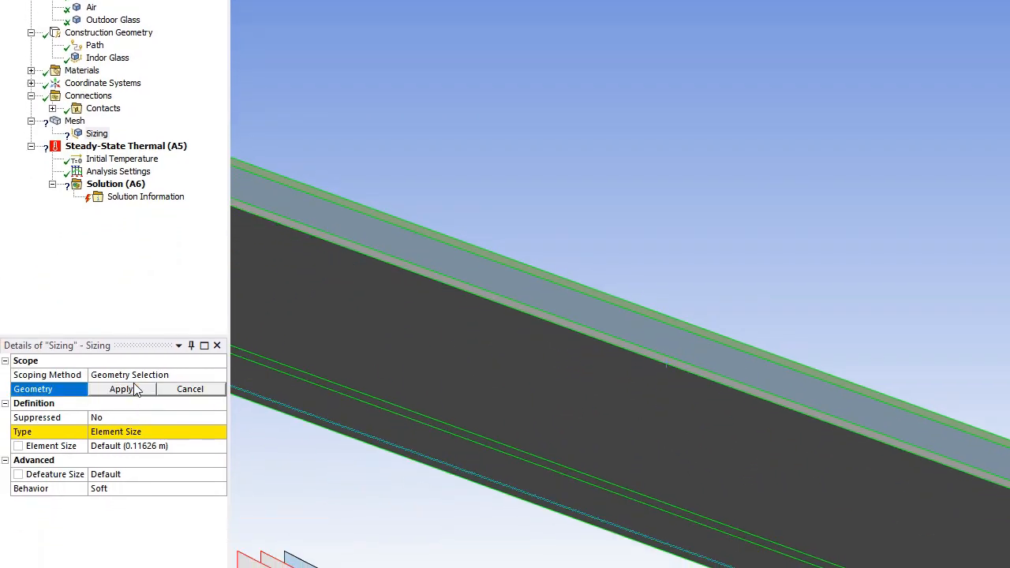
left_click(134, 385)
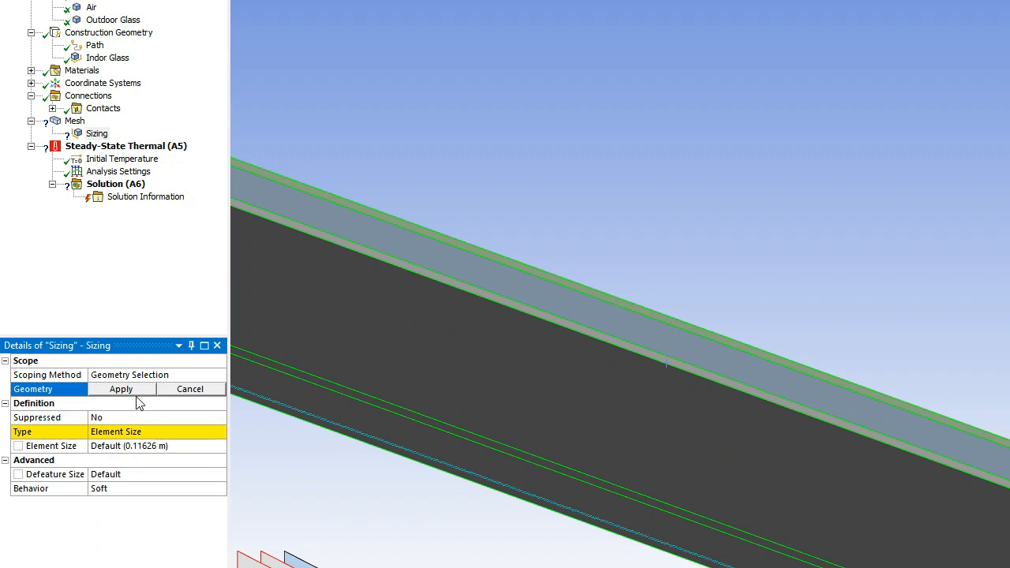
left_click(139, 391)
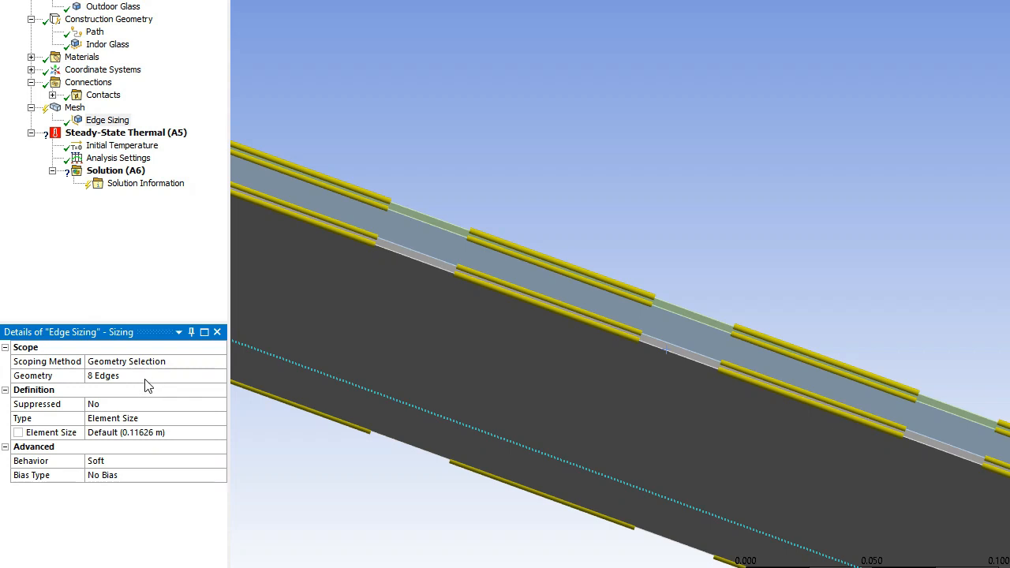
Change the edge sizing type to Number of Divisions and set it to 45.
left_click(150, 433)
type("0")
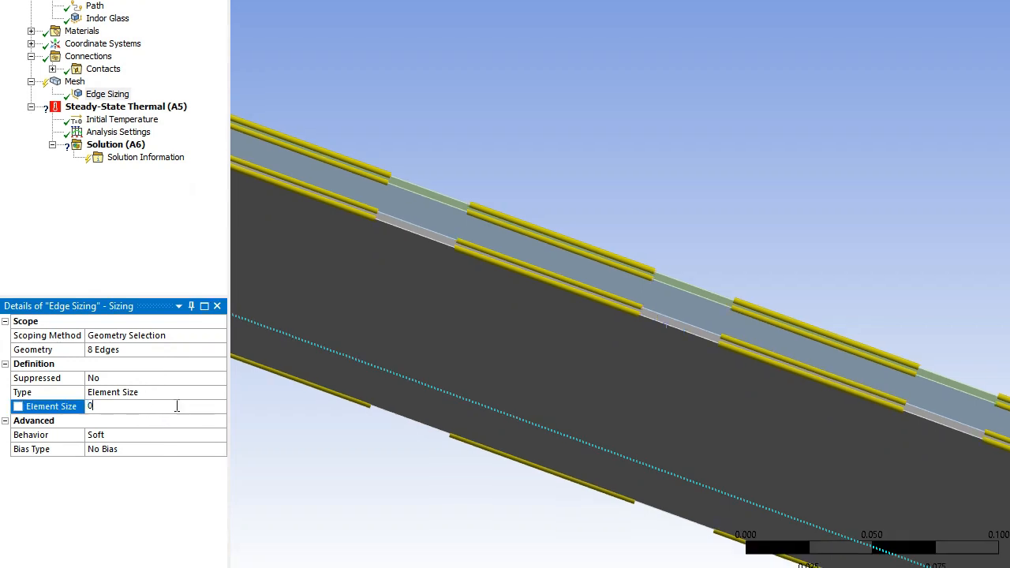
left_click(197, 398)
left_click(218, 392)
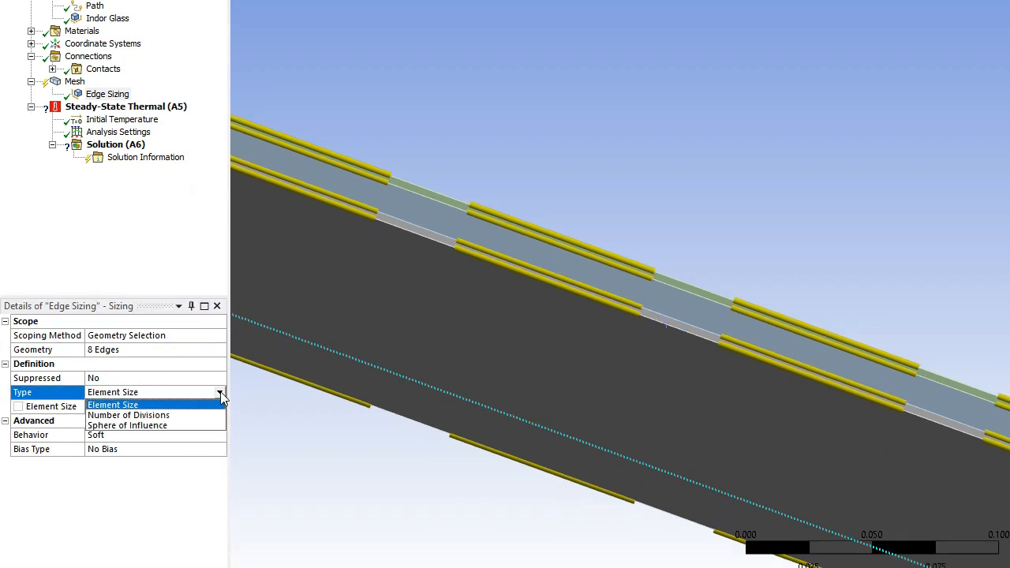
left_click(215, 418)
left_click(155, 408)
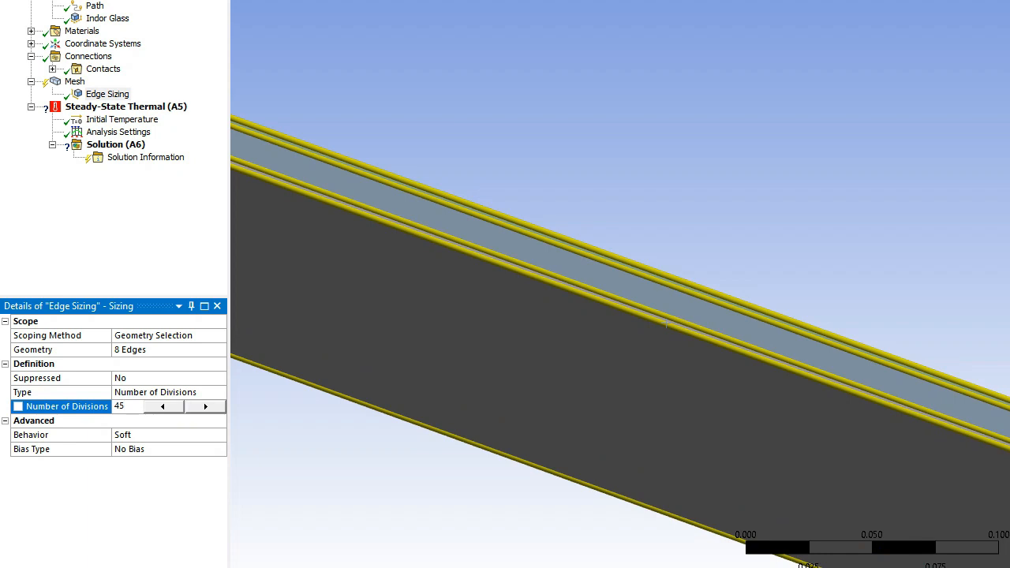
left_click(188, 394)
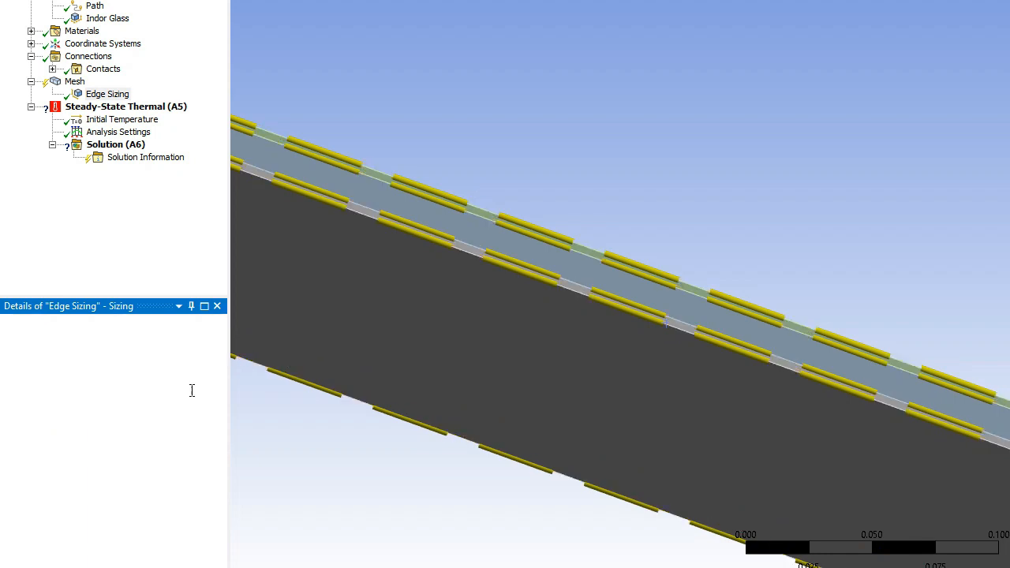
left_click(144, 407)
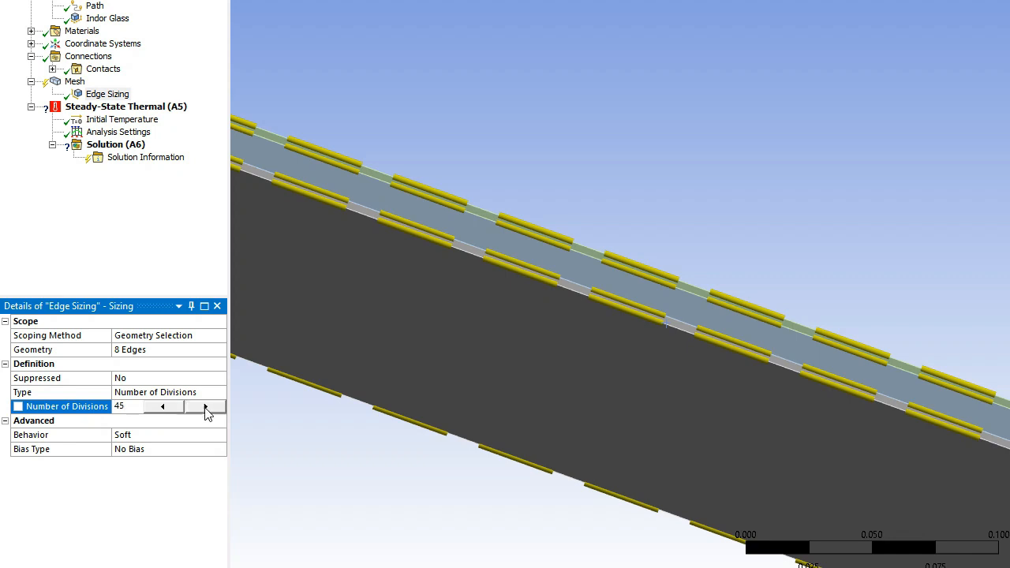
left_click(170, 503)
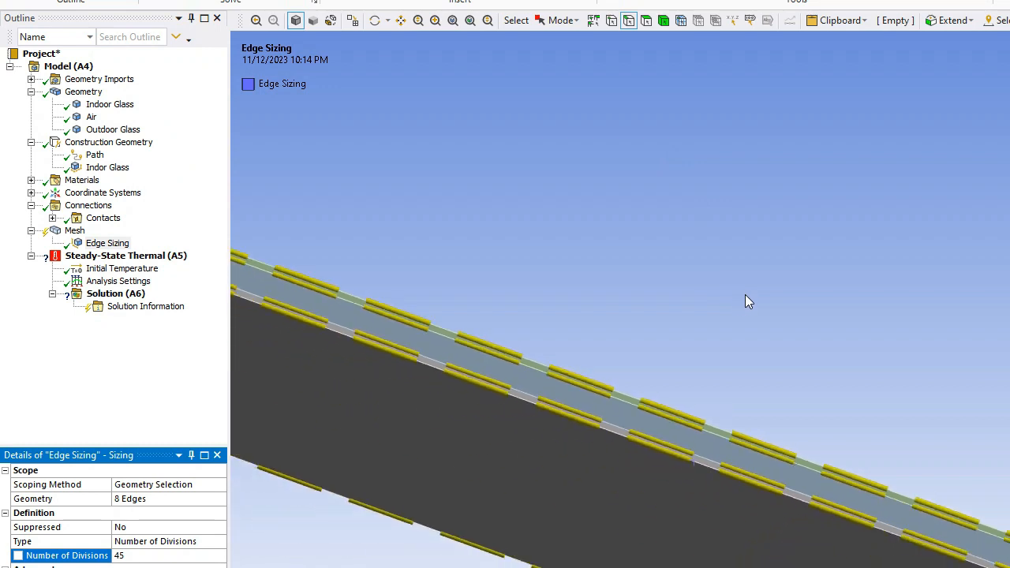
Insert a second sizing control under the mesh.
scroll(757, 289, "down", 7)
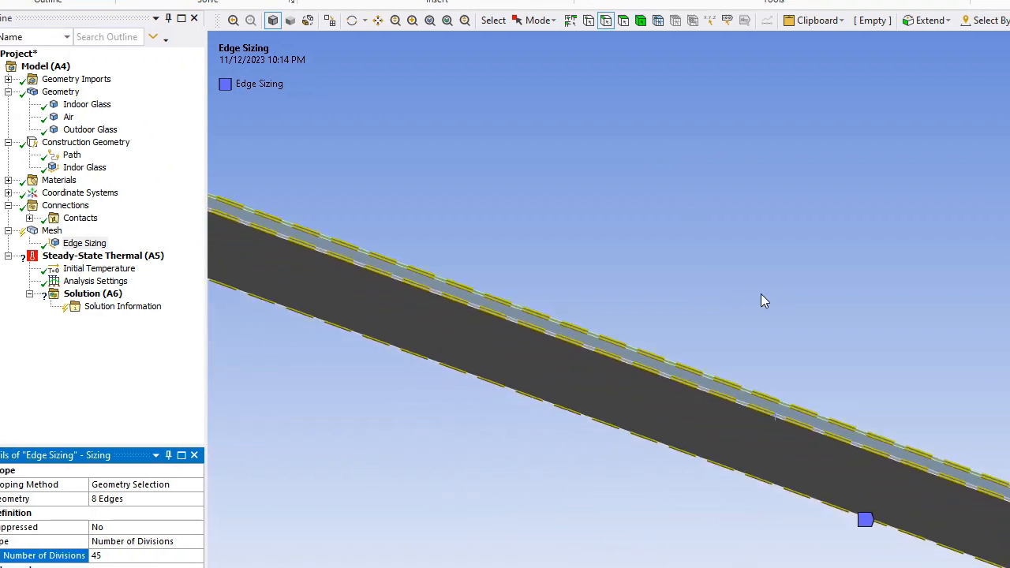
scroll(760, 302, "down", 3)
middle_click_drag(824, 372, 579, 299)
middle_click_drag(493, 297, 460, 526)
middle_click_drag(460, 426, 522, 443)
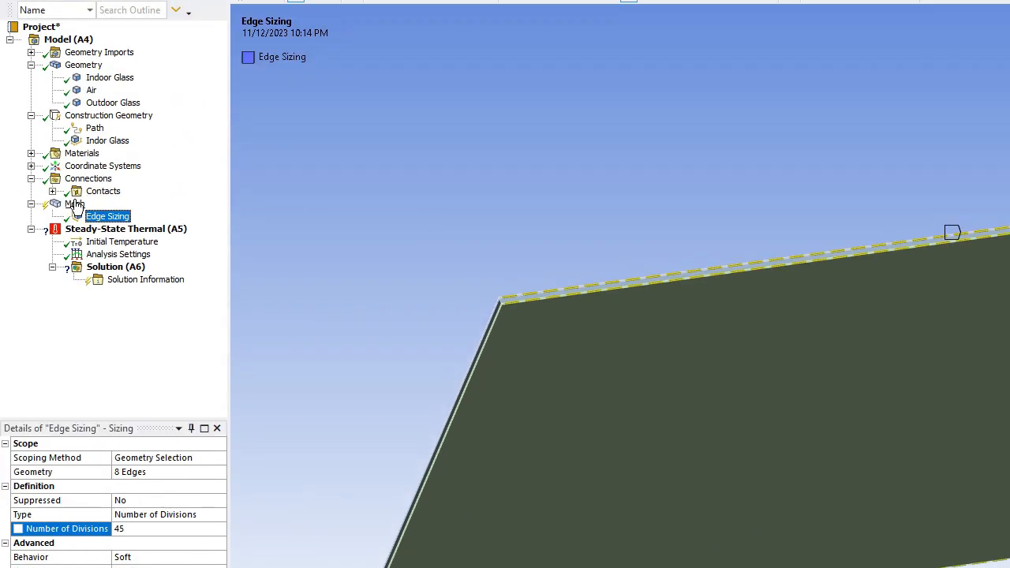
right_click(71, 203)
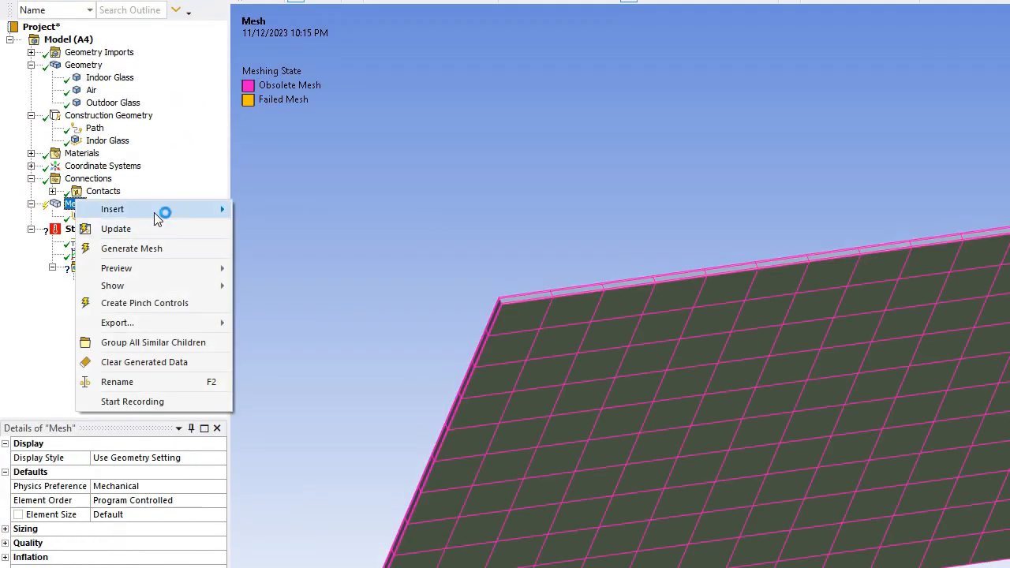
mouse_move(157, 210)
left_click(305, 230)
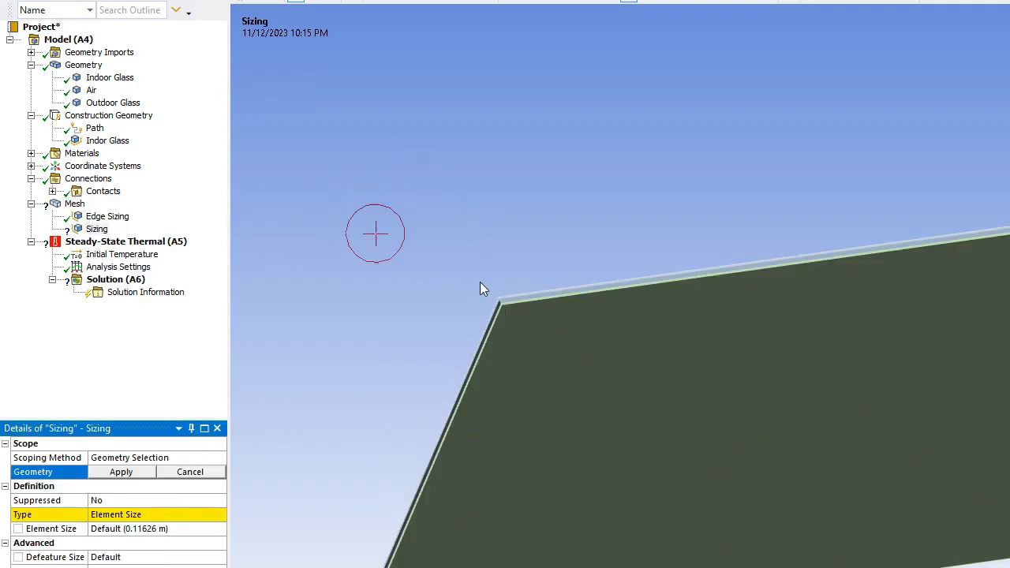
Select the four long layer edges along the adjacent narrow side of the window for the second sizing.
scroll(514, 424, "up", 3)
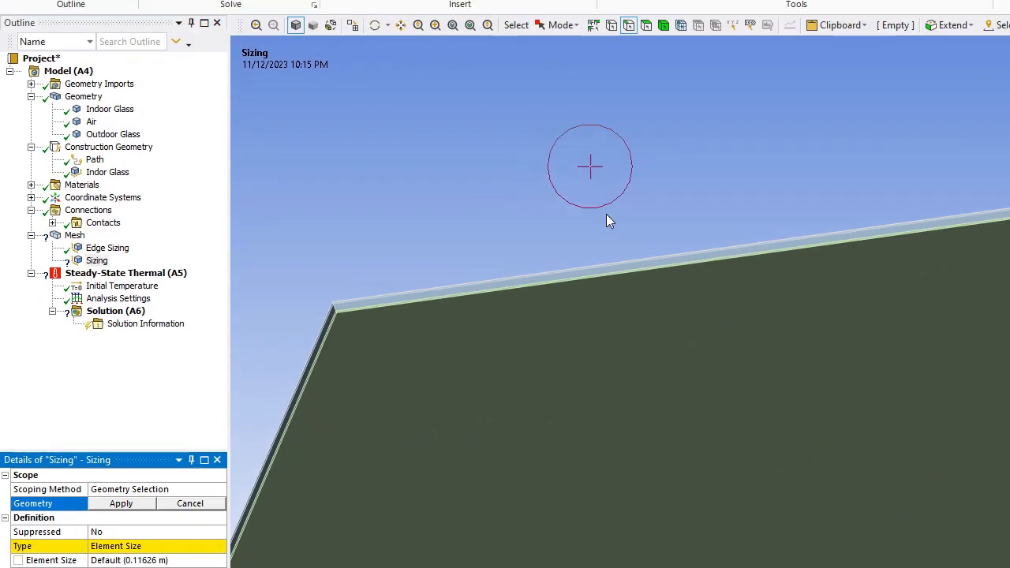
middle_click_drag(552, 152, 676, 149)
middle_click_drag(676, 198, 708, 198)
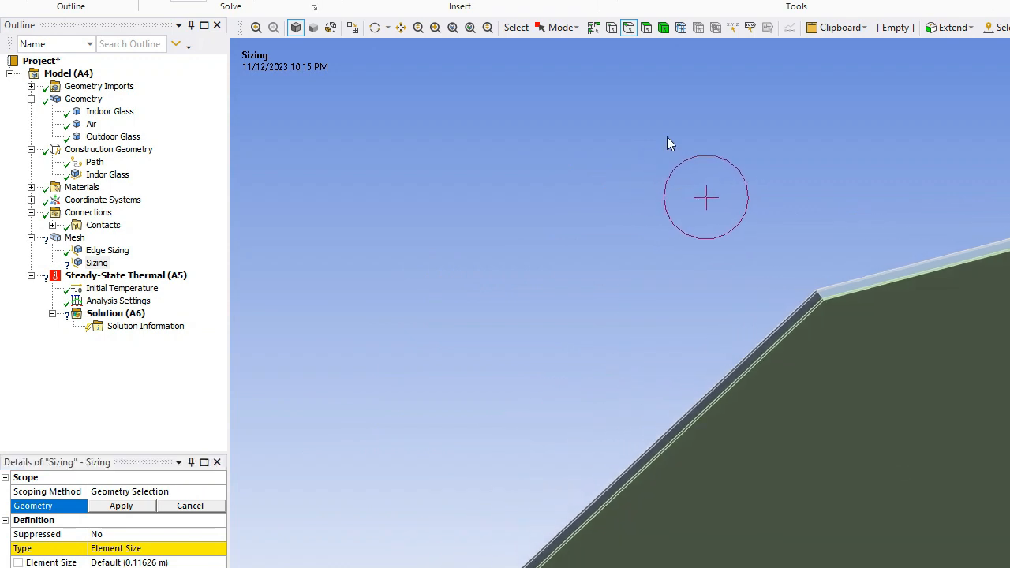
left_click(628, 119)
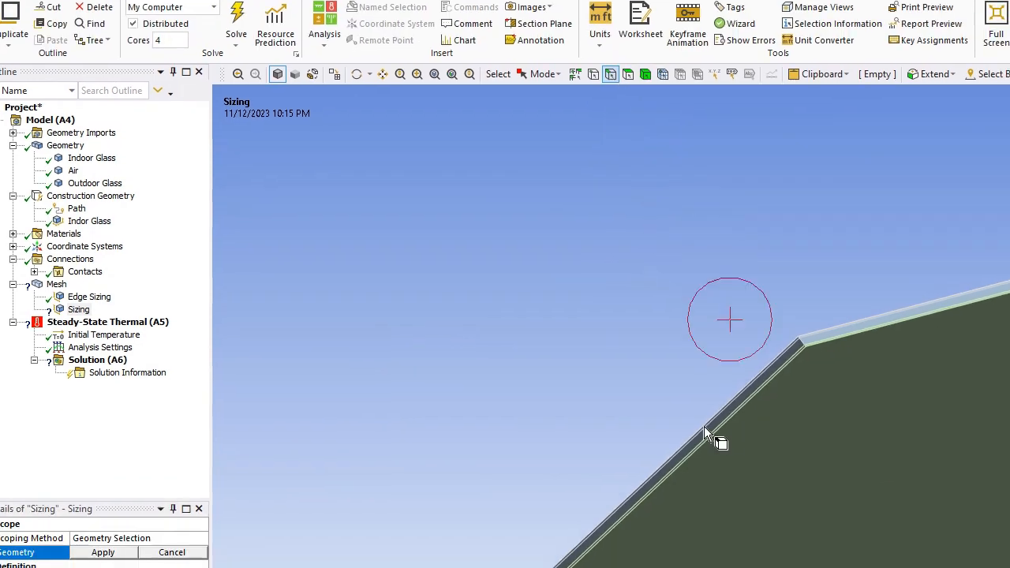
scroll(805, 368, "up", 1)
scroll(811, 368, "down", 5)
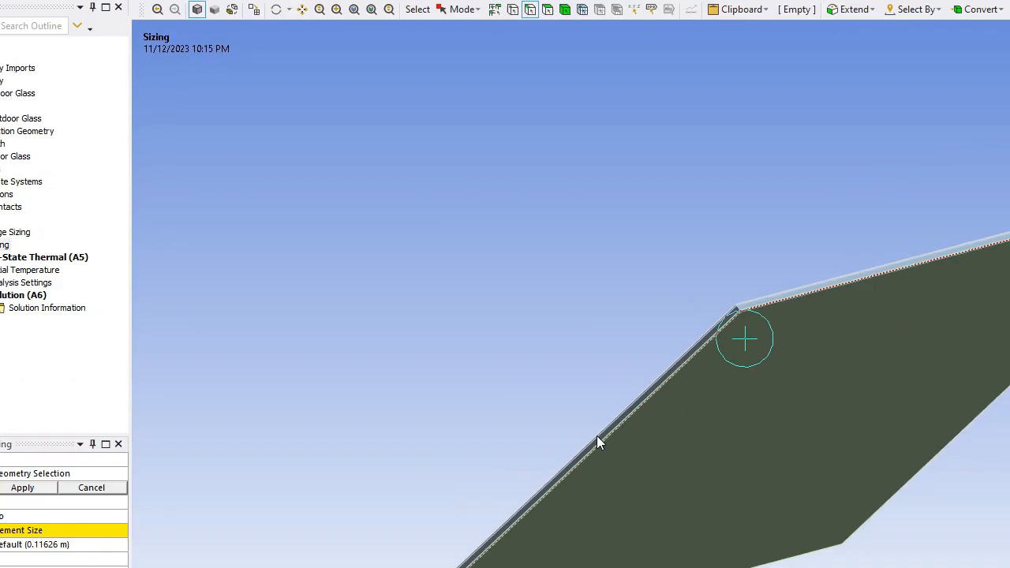
middle_click_drag(505, 410, 557, 350)
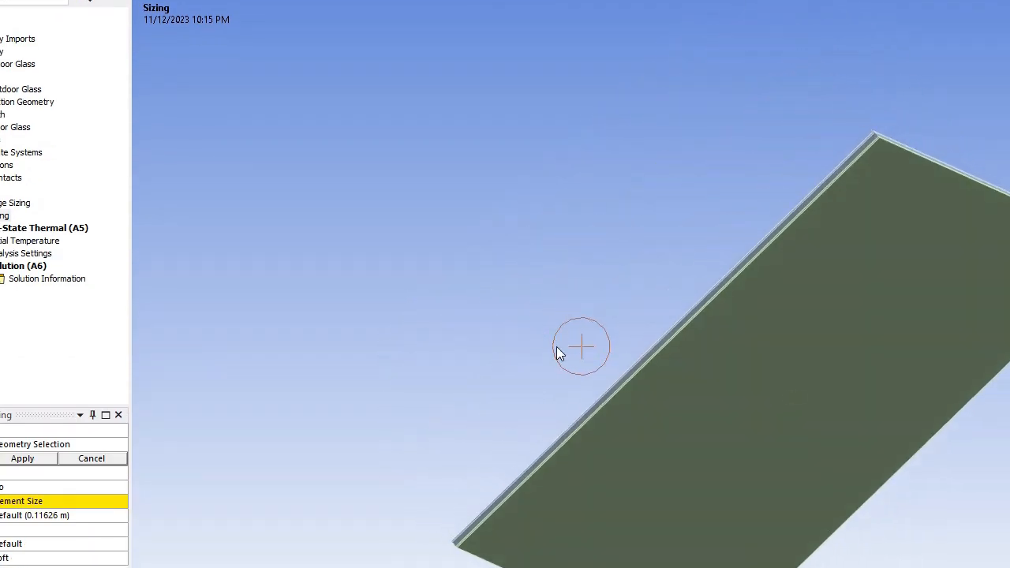
scroll(535, 402, "up", 5)
scroll(534, 404, "up", 3)
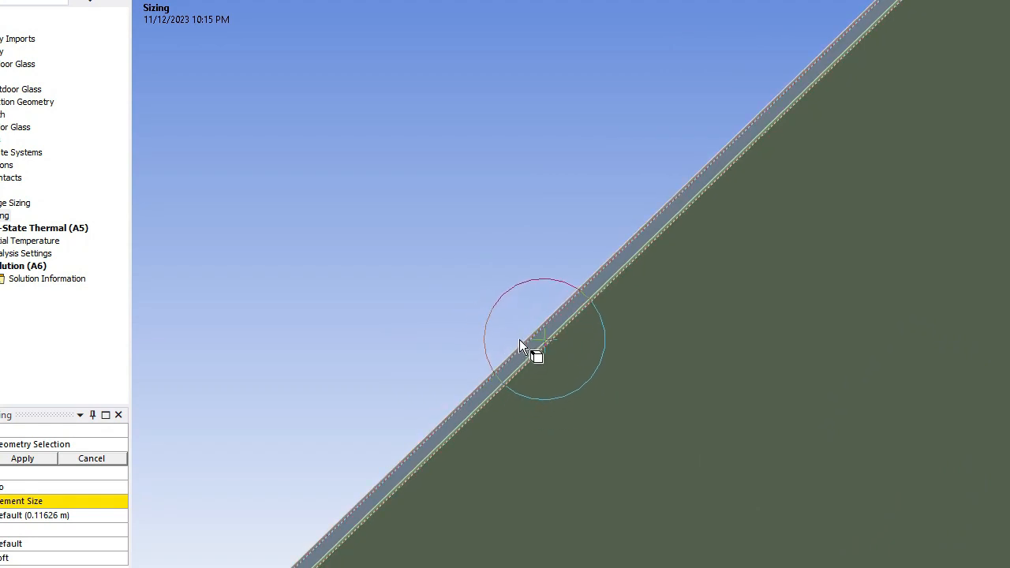
scroll(489, 336, "up", 2)
middle_click_drag(349, 286, 372, 300)
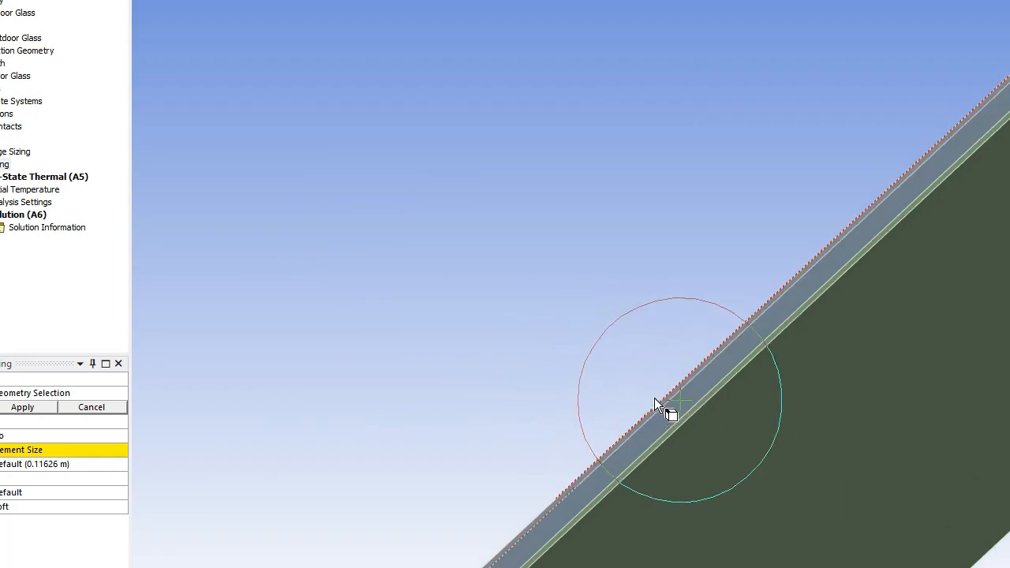
left_click(657, 394)
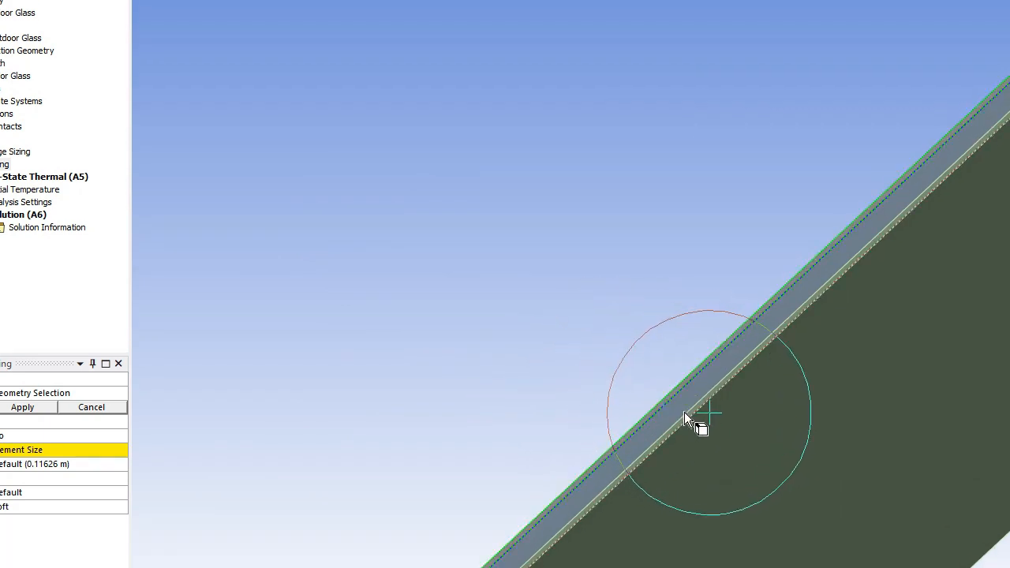
left_click(690, 412, "ctrl")
scroll(617, 310, "down", 6)
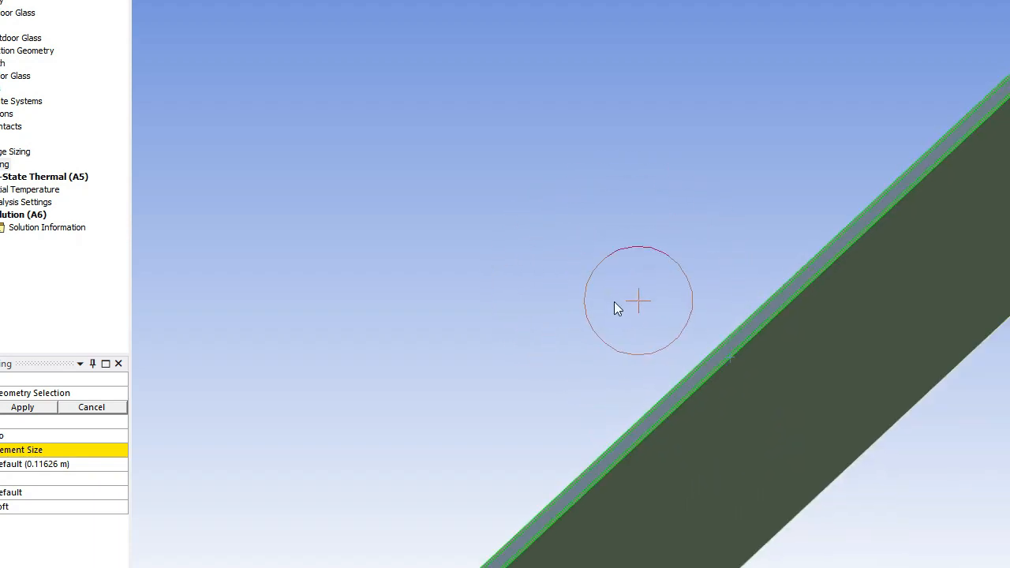
Add the four layer edges on the side opposite the selected ones and scope the second sizing to all eight edges.
middle_click_drag(734, 410, 271, 169)
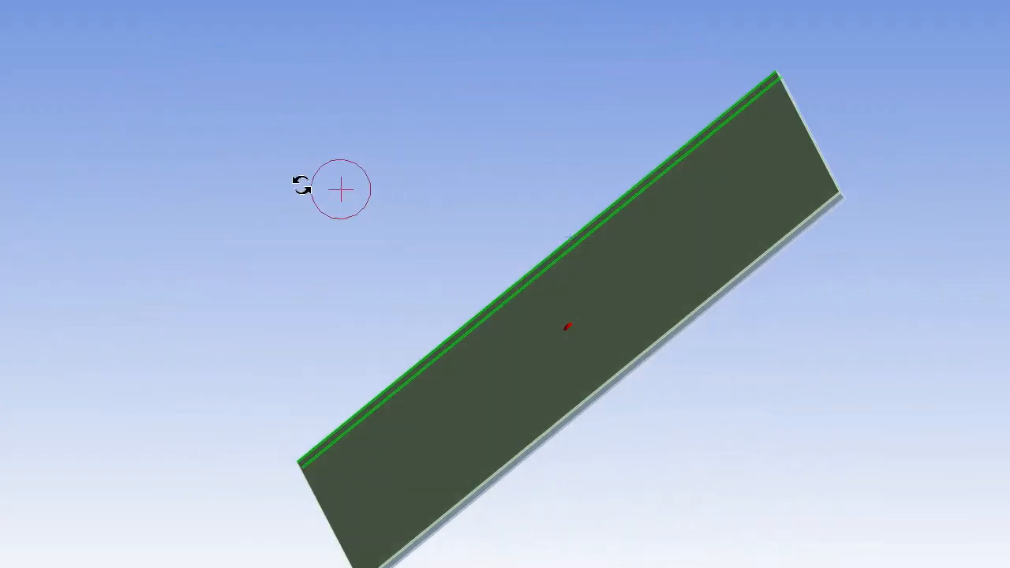
scroll(390, 300, "up", 2)
scroll(390, 300, "up", 4)
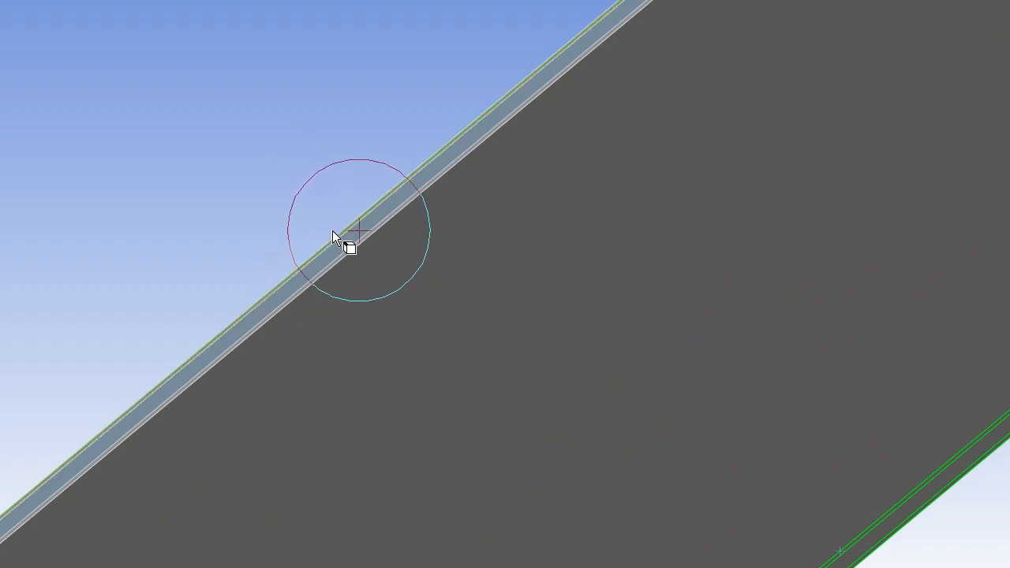
scroll(316, 229, "up", 3)
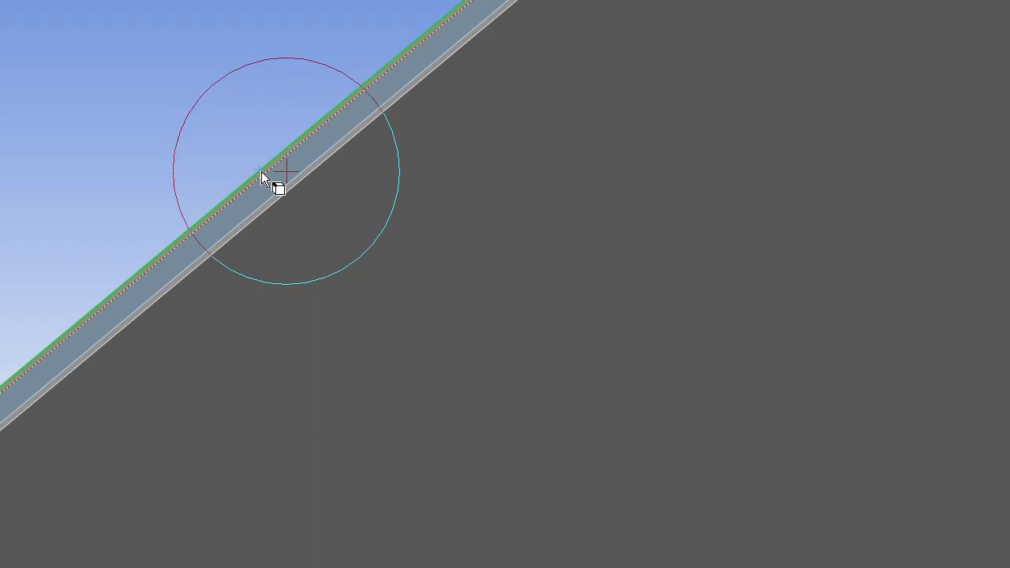
left_click(282, 188)
middle_click_drag(282, 189, 375, 196)
scroll(429, 211, "up", 1)
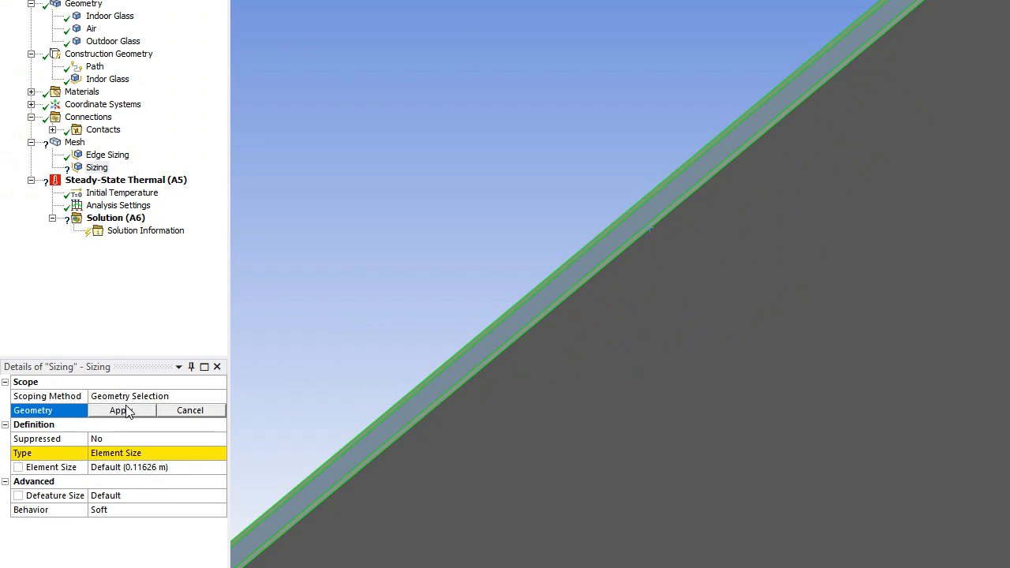
left_click(119, 410)
Change the second edge sizing's type to Number of Divisions and set it to 20.
left_click(194, 450)
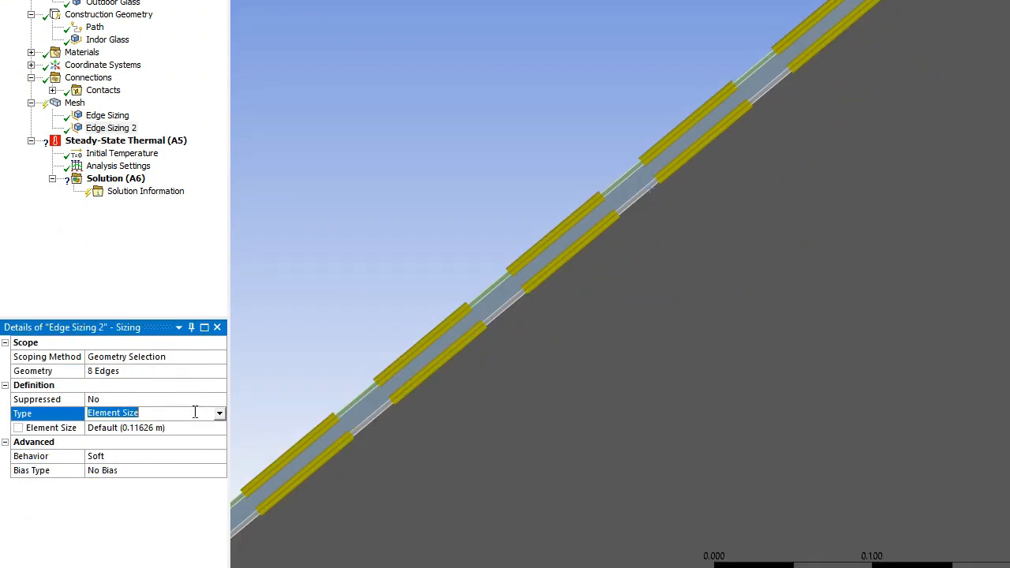
left_click(220, 413)
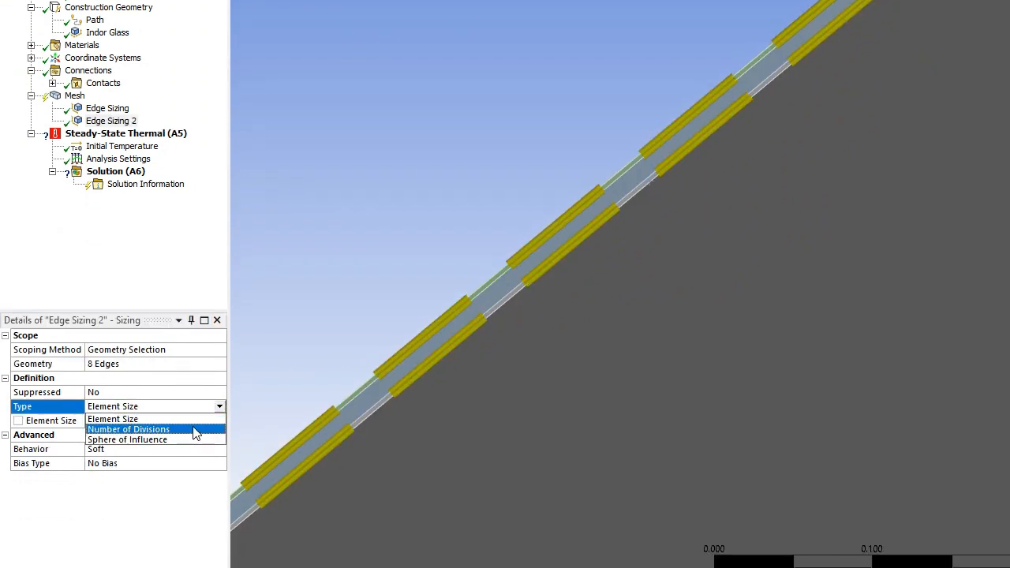
left_click(194, 435)
left_click(143, 414)
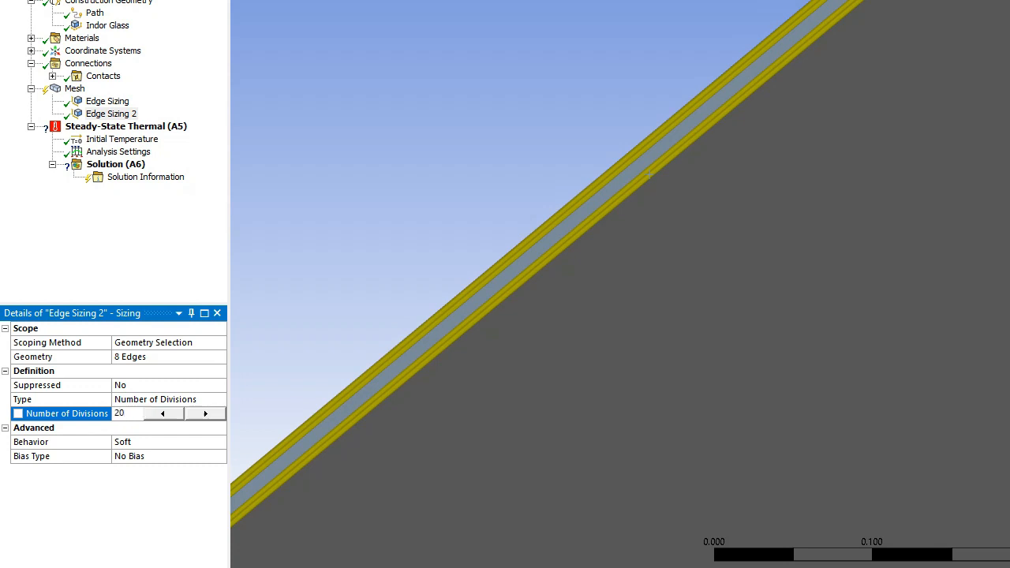
left_click(194, 230)
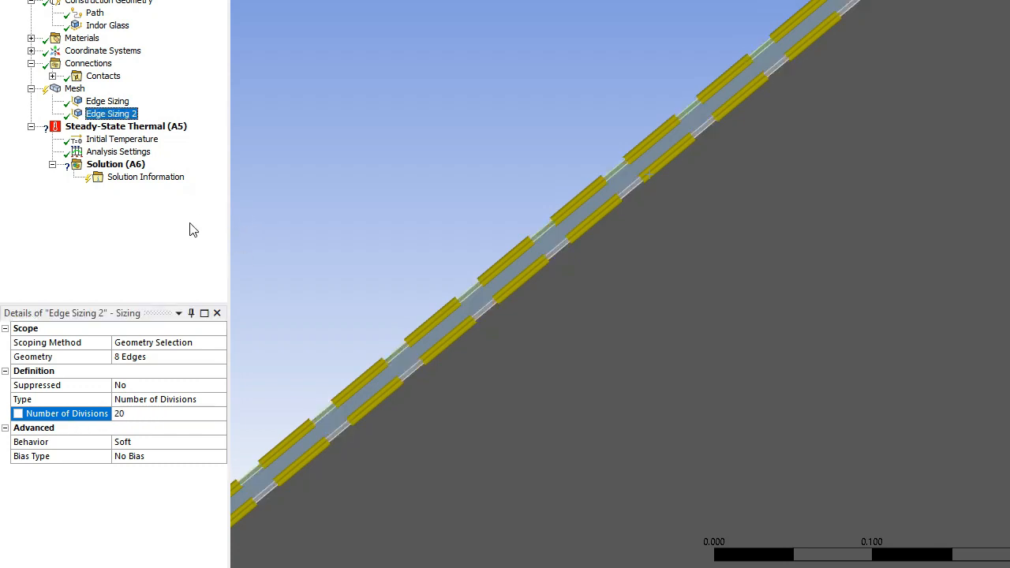
Insert a third sizing control under the mesh.
scroll(716, 210, "down", 5)
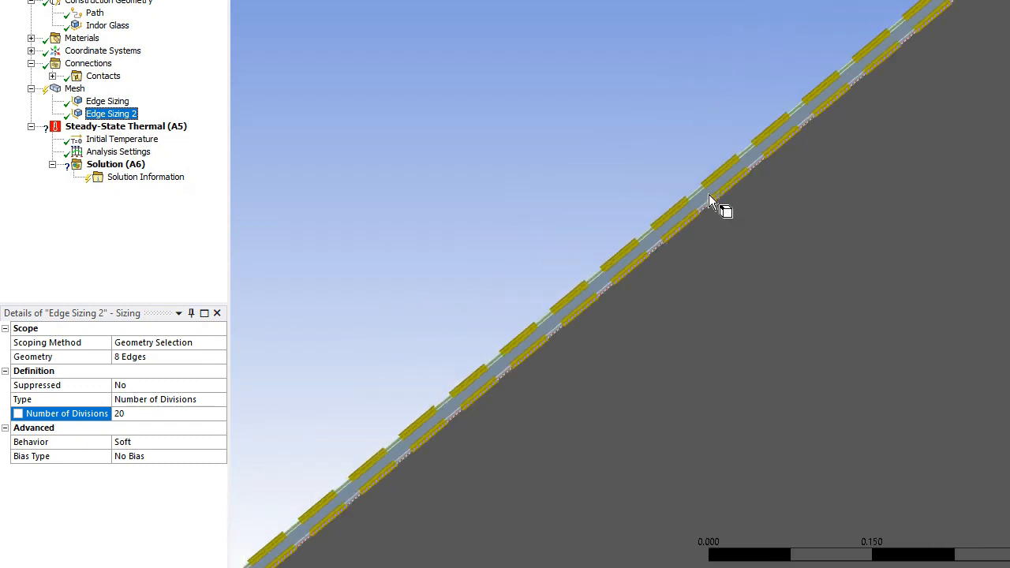
middle_click_drag(759, 289, 593, 229)
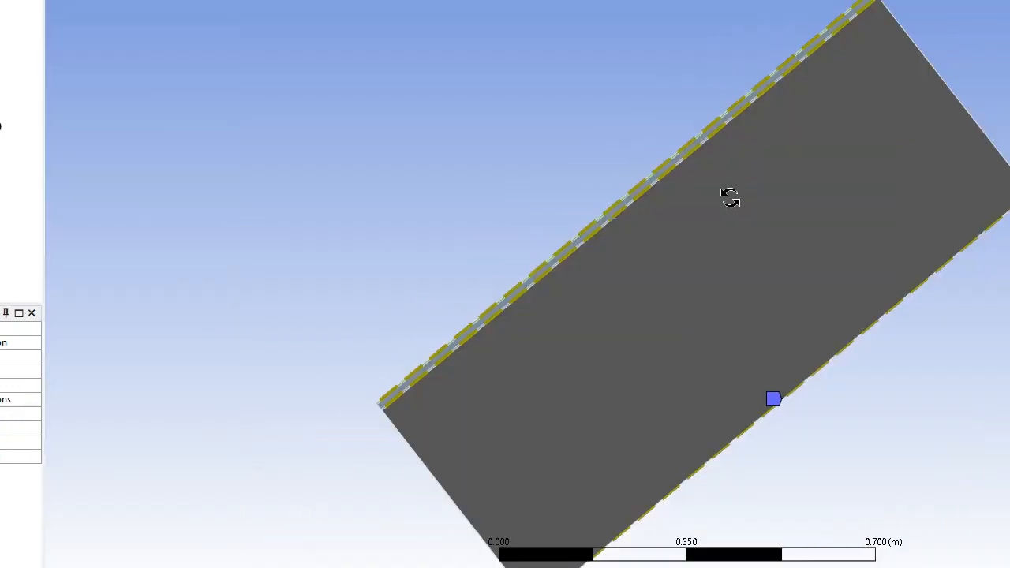
scroll(496, 322, "up", 3)
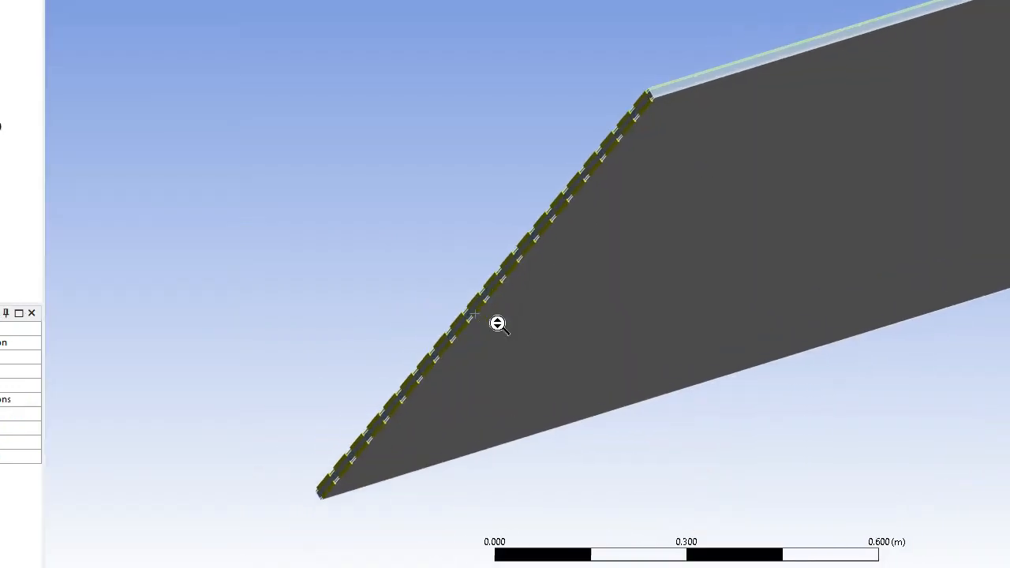
scroll(428, 275, "down", 5)
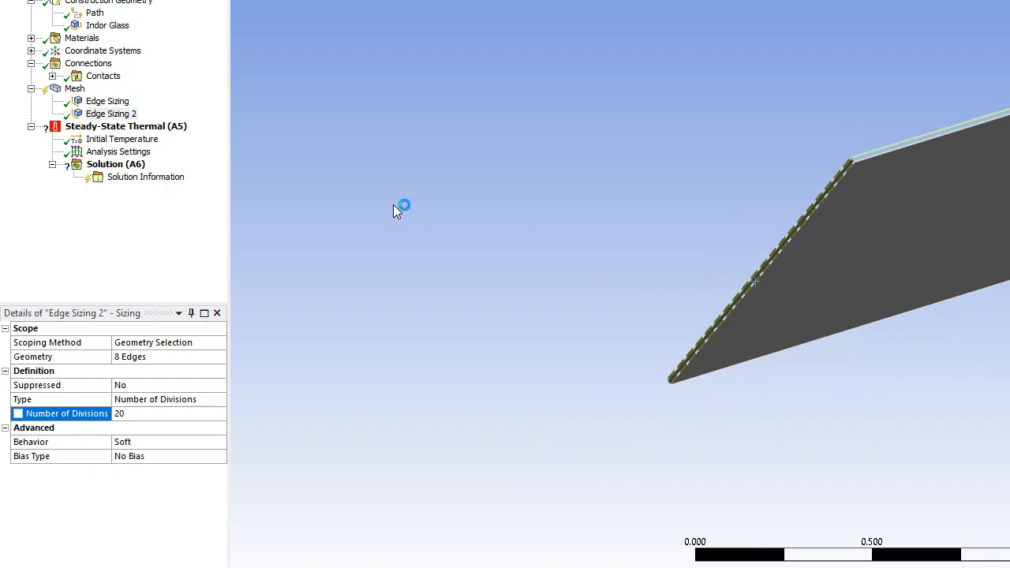
scroll(860, 181, "up", 10)
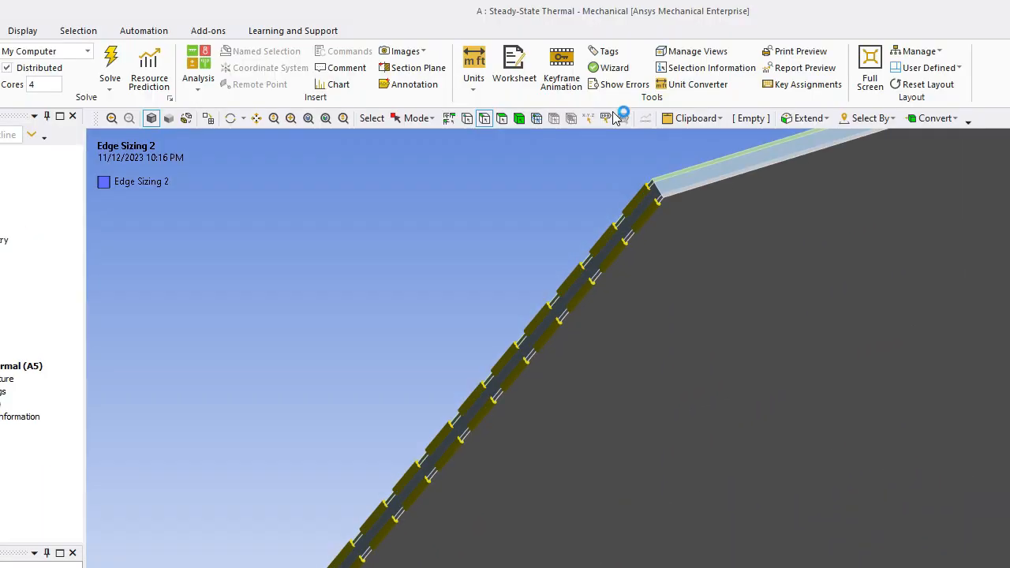
middle_click_drag(509, 250, 536, 269)
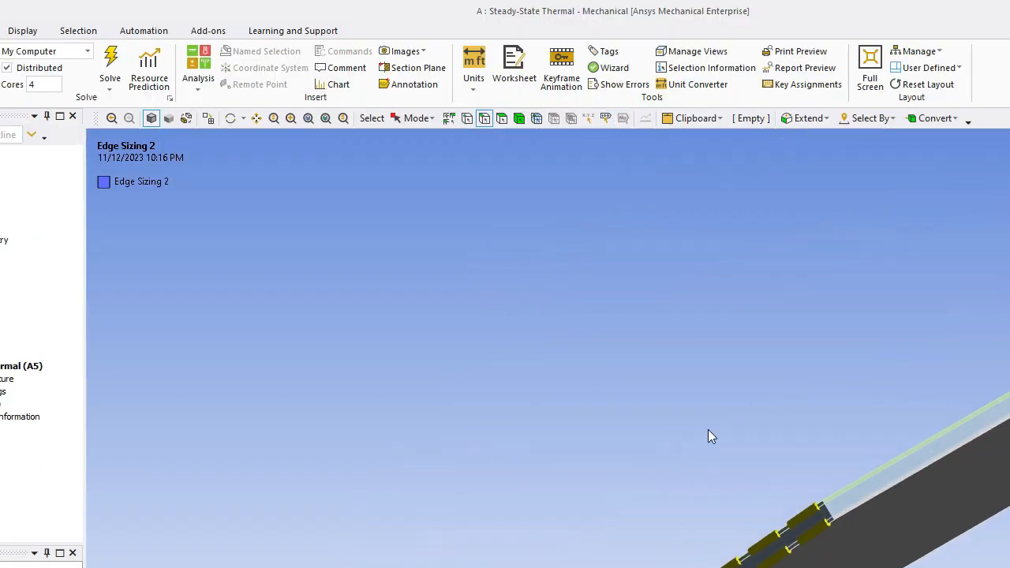
scroll(850, 525, "up", 6)
middle_click_drag(665, 381, 512, 259)
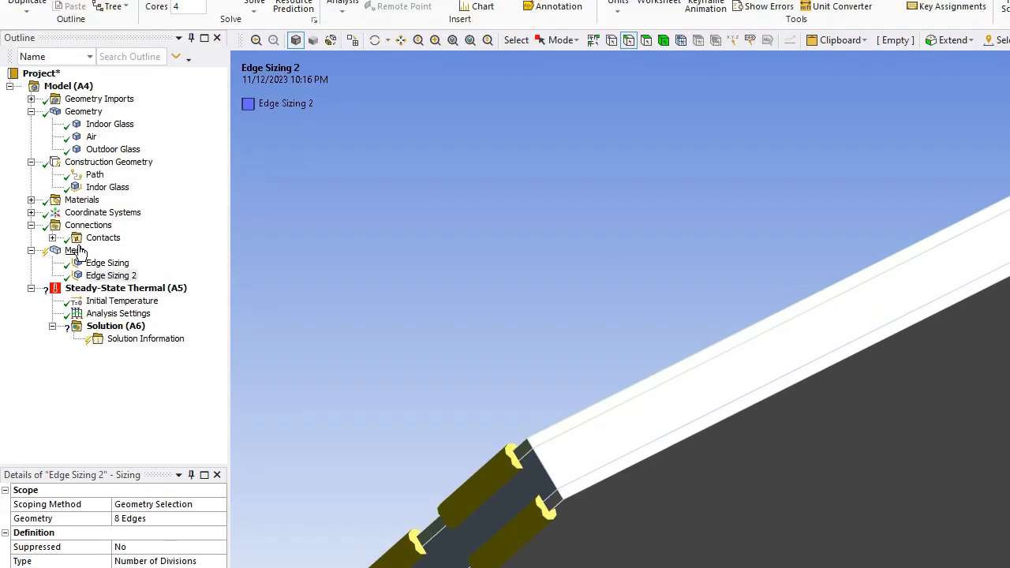
left_click(79, 251)
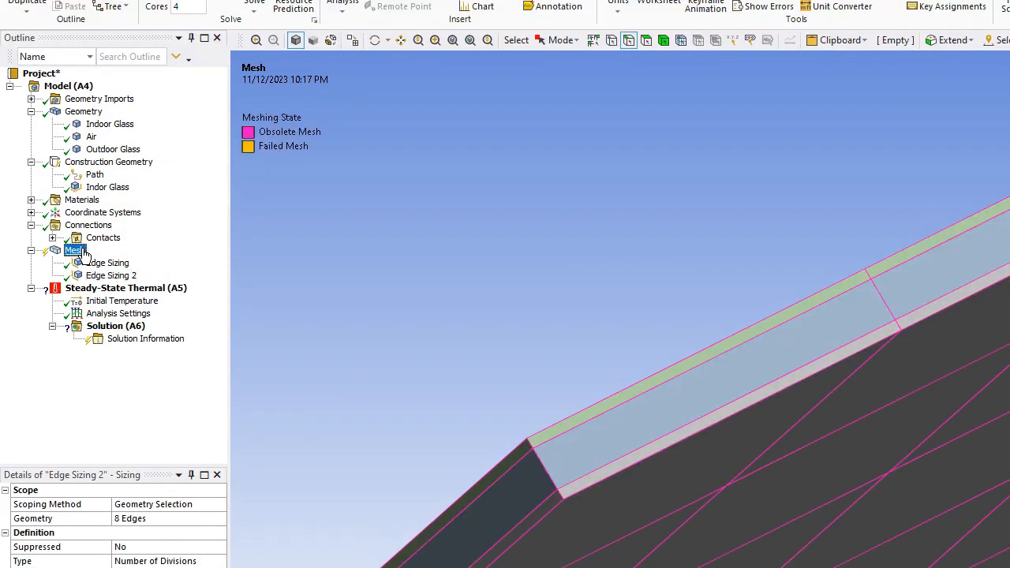
right_click(79, 251)
mouse_move(156, 266)
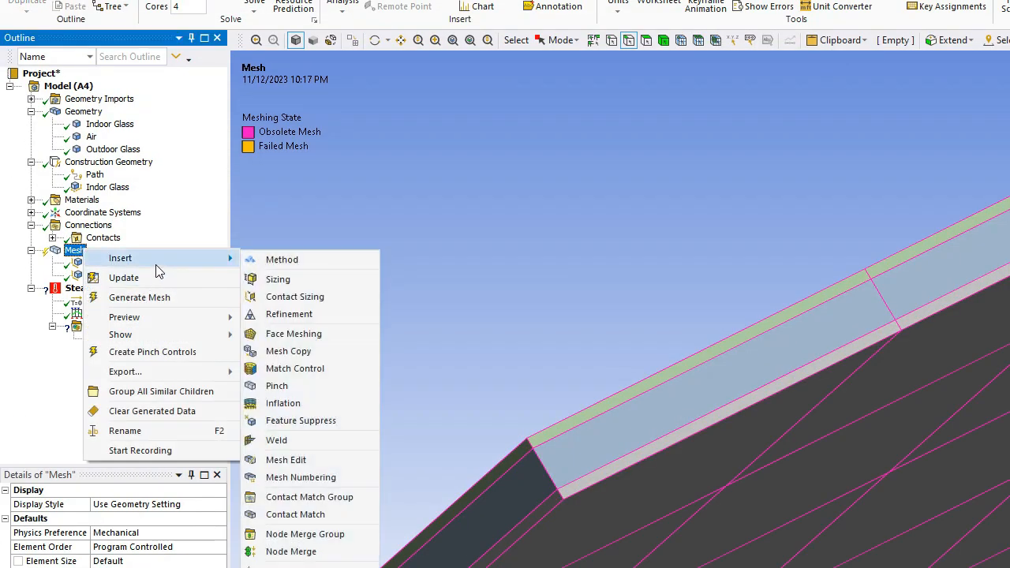
left_click(305, 280)
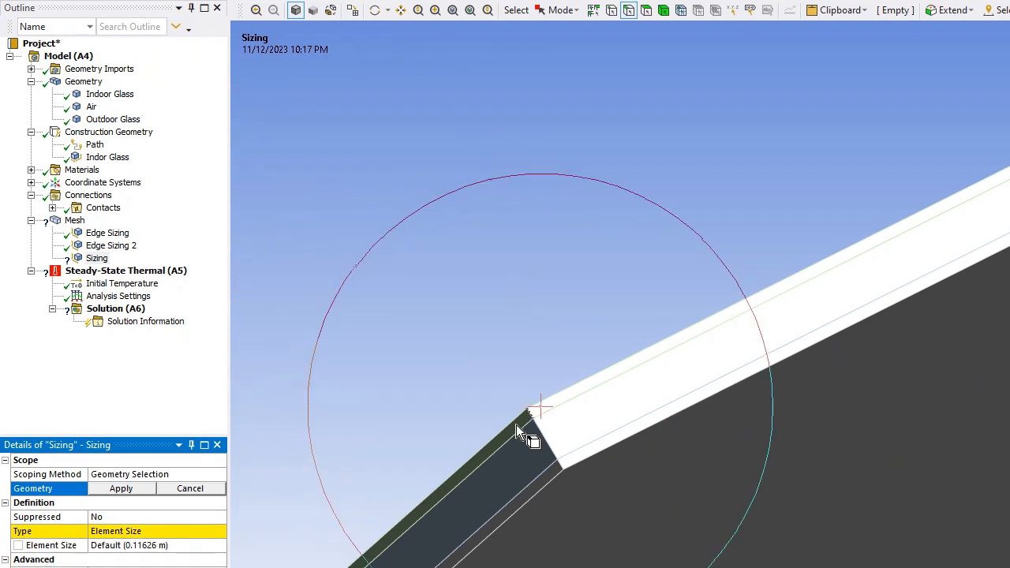
Select the two short thickness edges of the indoor and outdoor glass at one window corner for the third sizing.
scroll(515, 442, "up", 2)
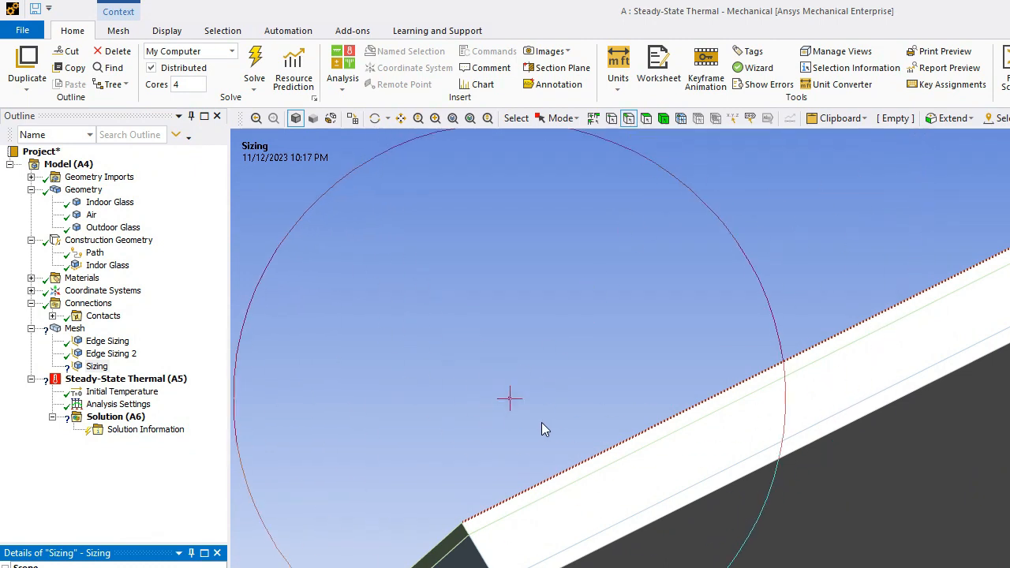
scroll(491, 466, "up", 1)
middle_click_drag(389, 382, 387, 370)
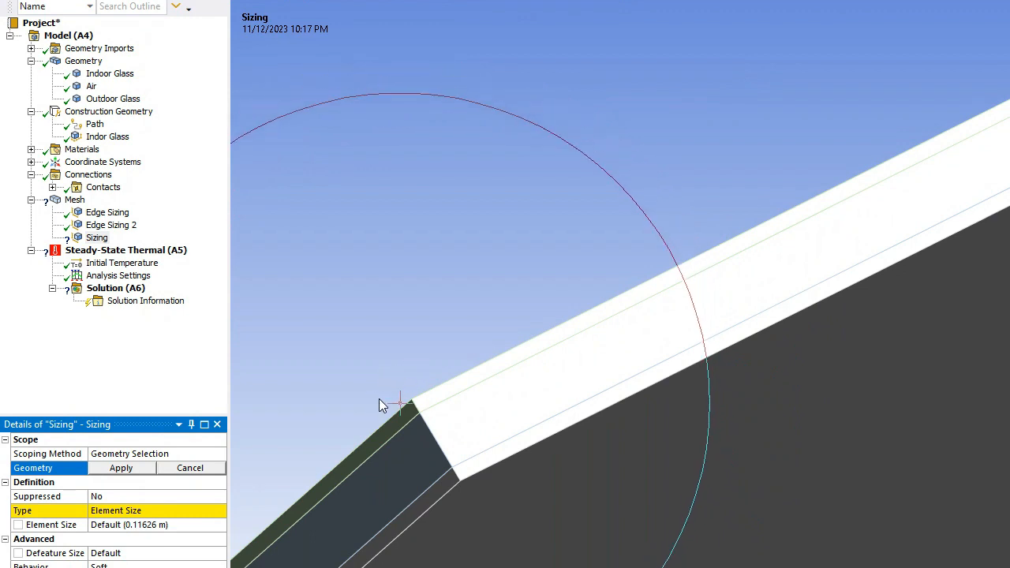
middle_click_drag(426, 404, 382, 367)
middle_click_drag(407, 355, 264, 391)
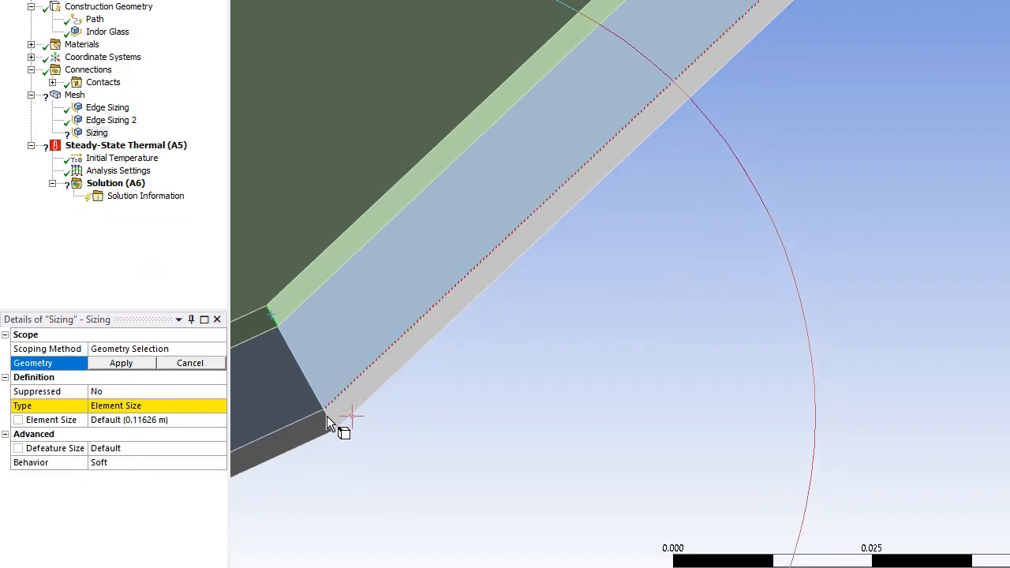
left_click(331, 420, "ctrl")
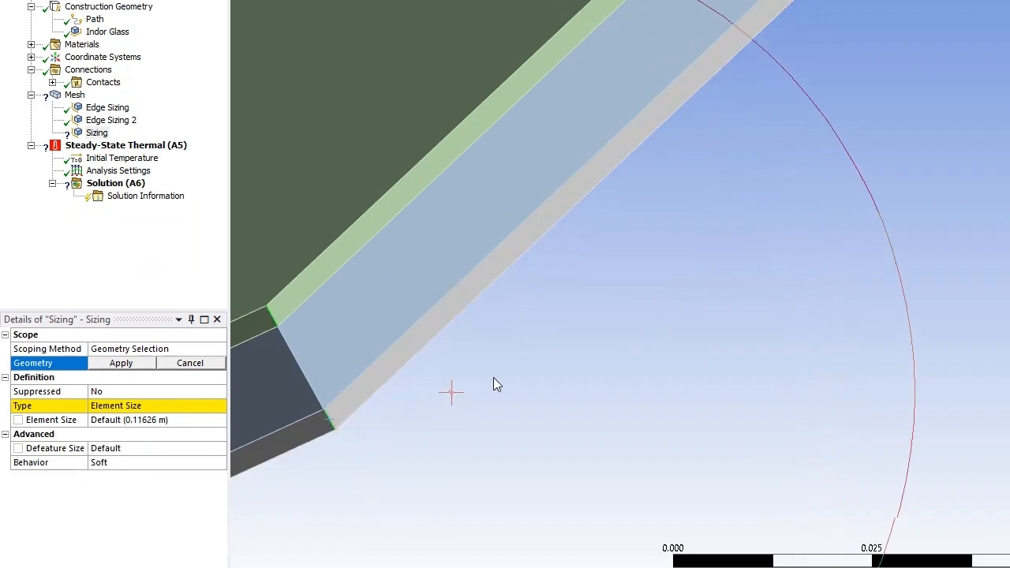
Add the two short glass-thickness edges at a second window corner to the third sizing's edge selection.
scroll(662, 404, "up", 3)
scroll(736, 316, "down", 5)
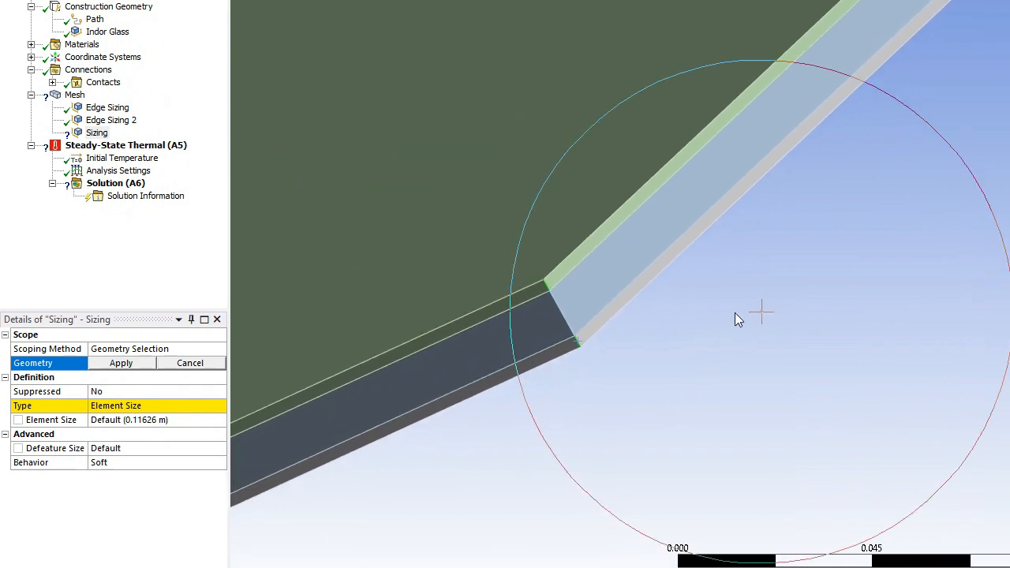
scroll(741, 315, "down", 5)
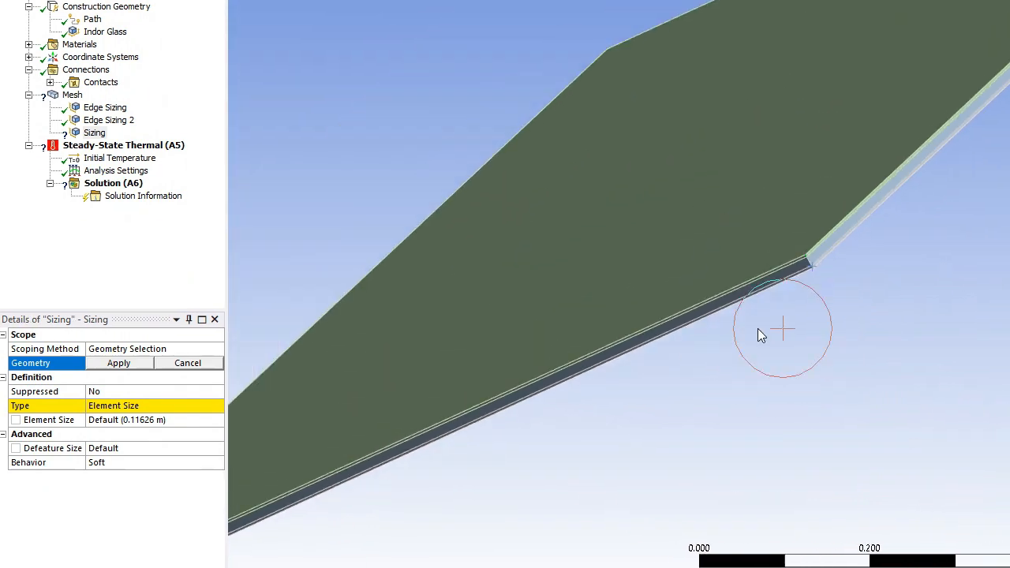
middle_click_drag(757, 338, 574, 431)
middle_click_drag(583, 397, 596, 385)
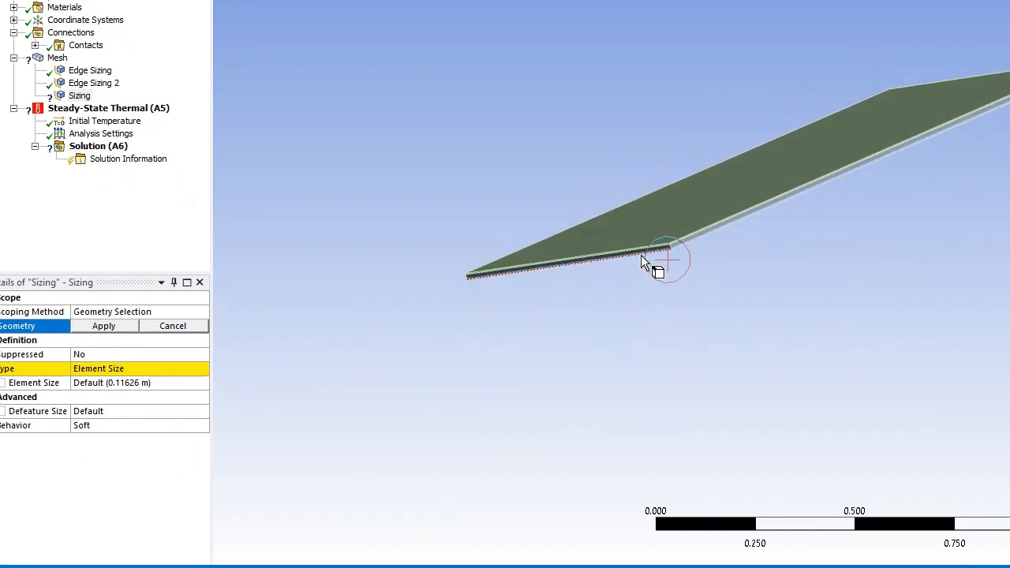
scroll(641, 261, "up", 6)
middle_click_drag(422, 315, 473, 279)
scroll(549, 193, "up", 3)
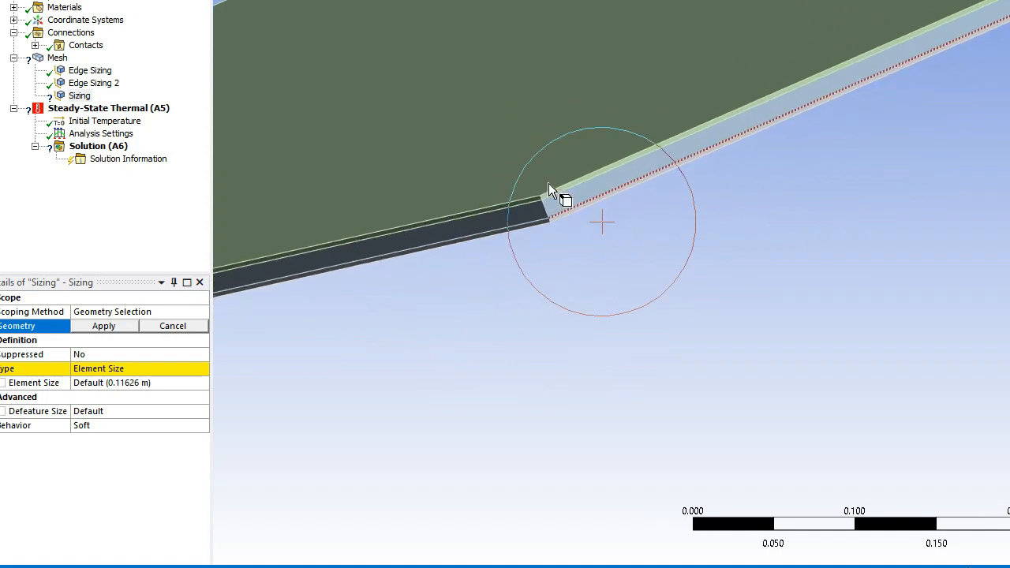
scroll(548, 189, "up", 2)
middle_click_drag(510, 198, 442, 306)
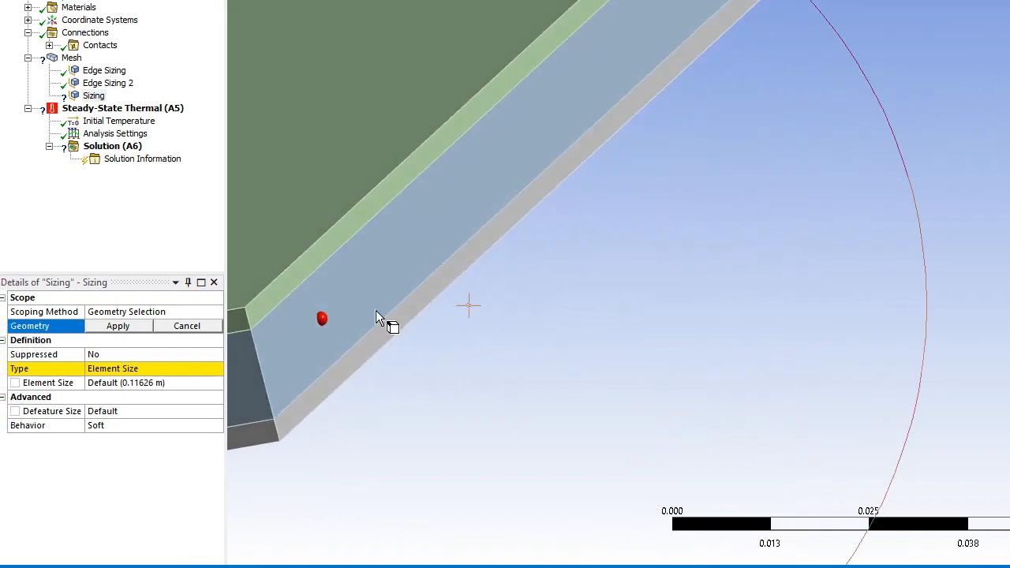
left_click(251, 317)
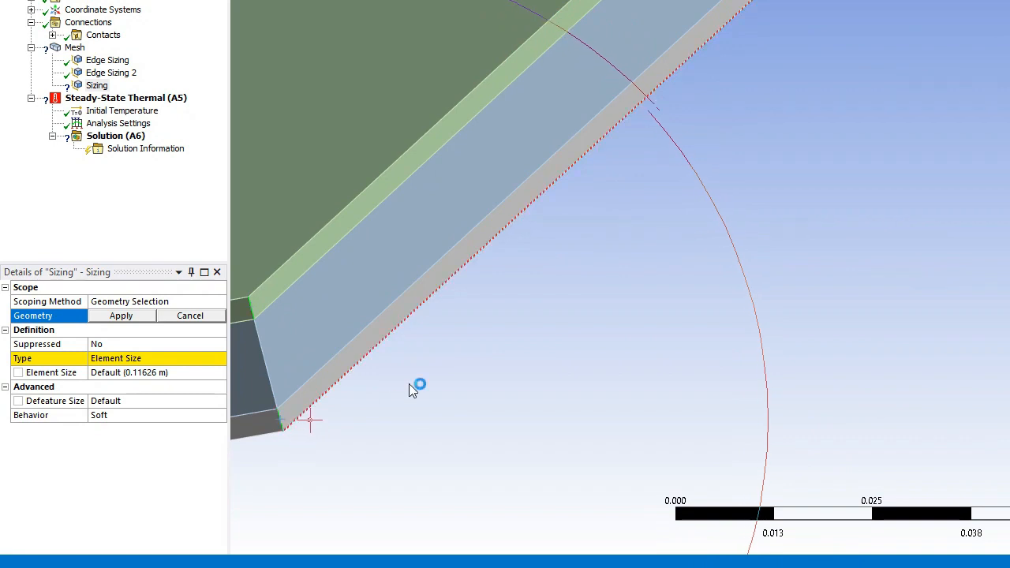
Extend the third sizing's edge selection with the two short glass-thickness edges at a third window corner.
scroll(619, 324, "down", 5)
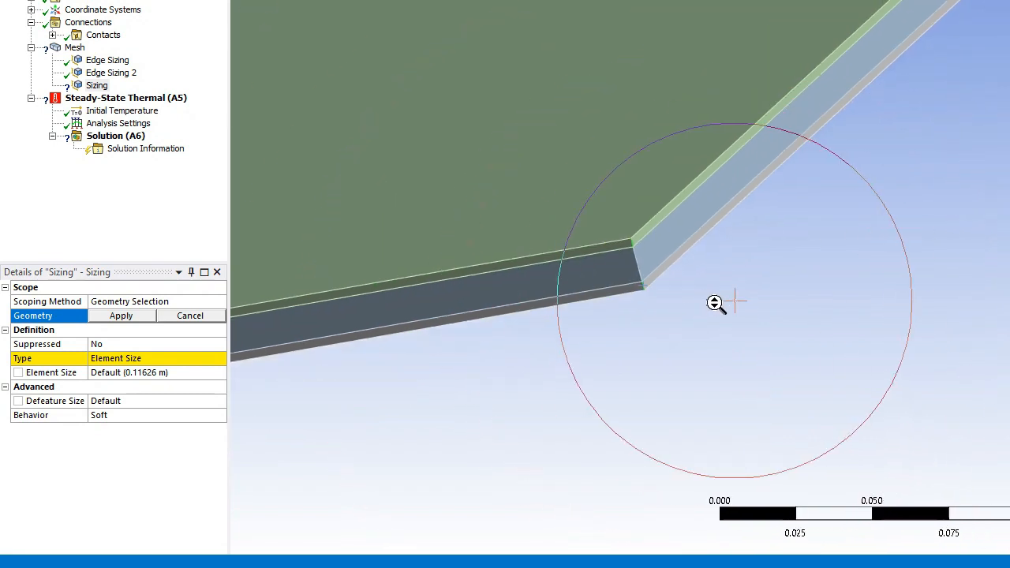
scroll(718, 307, "down", 6)
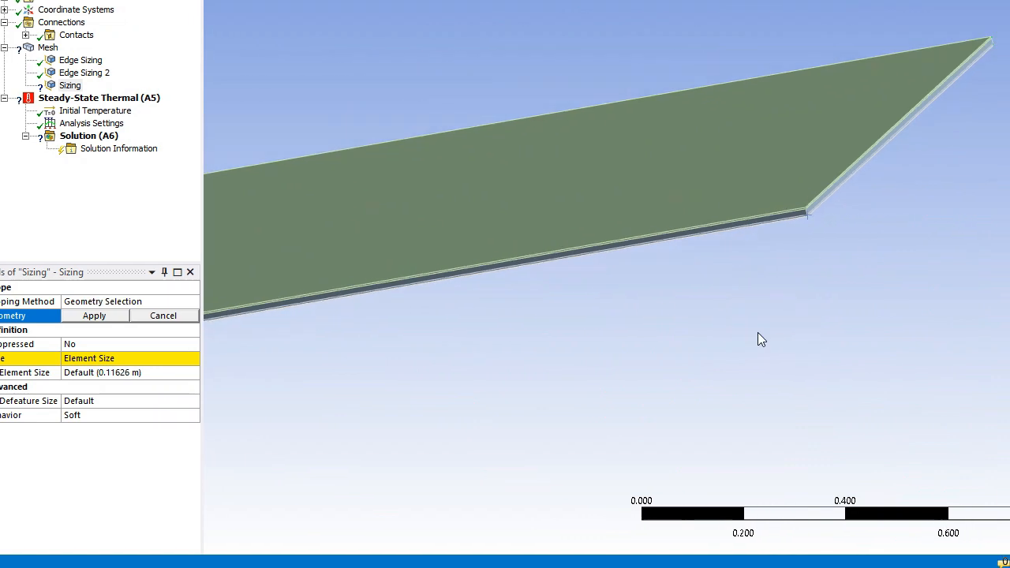
scroll(758, 332, "down", 4)
middle_click_drag(267, 328, 496, 314)
scroll(575, 282, "up", 3)
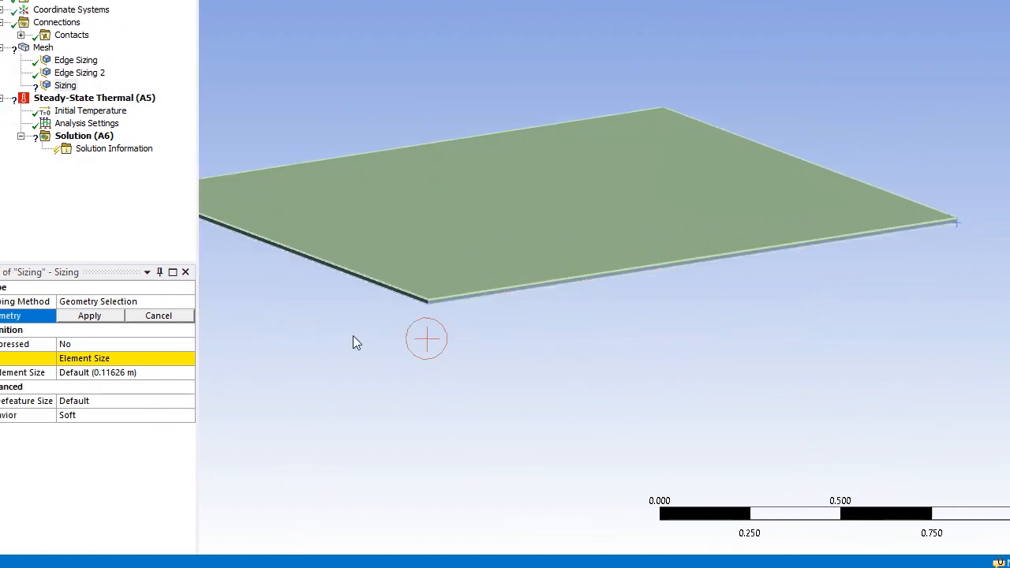
scroll(355, 331, "up", 1)
middle_click_drag(342, 332, 411, 423, "ctrl")
scroll(617, 344, "up", 1)
middle_click_drag(348, 471, 569, 211)
scroll(487, 248, "up", 4)
mouse_move(487, 248)
middle_mouse_down()
mouse_move(400, 279)
mouse_move(384, 217)
mouse_move(444, 212)
mouse_move(481, 229)
middle_mouse_up()
middle_click_drag(654, 174, 451, 198, "ctrl")
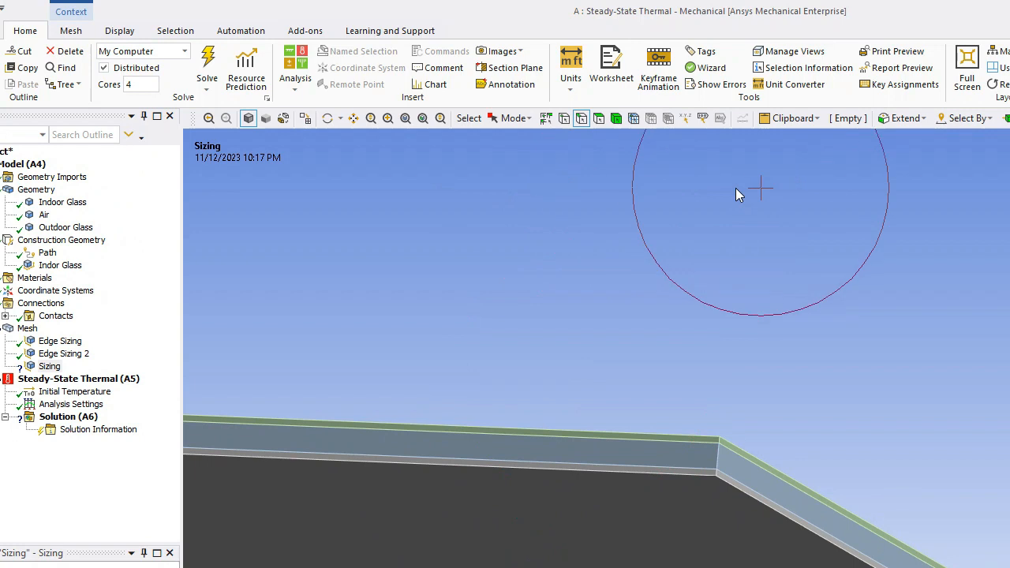
scroll(756, 420, "up", 5)
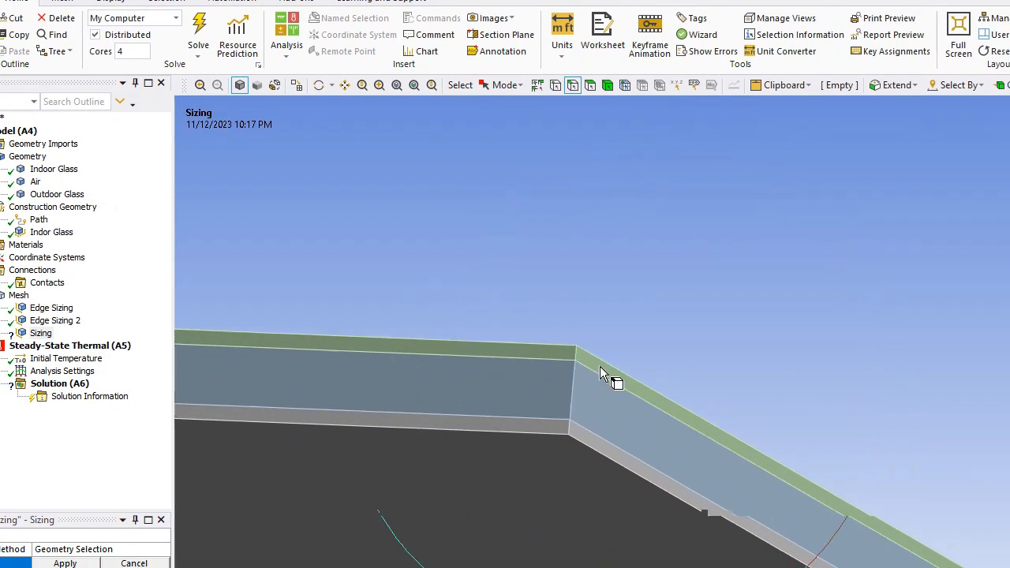
middle_click_drag(599, 366, 521, 301)
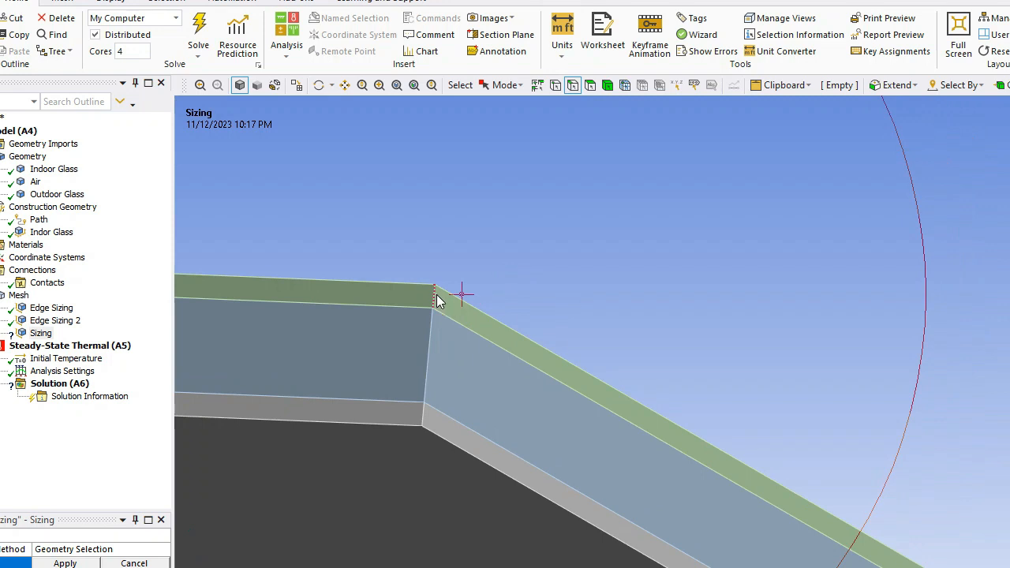
left_click(425, 410, "ctrl")
Add the two short glass-thickness edges at the fourth window corner and apply the eight-edge selection to the third sizing.
scroll(744, 368, "up", 3)
scroll(755, 345, "down", 4)
scroll(755, 352, "down", 5)
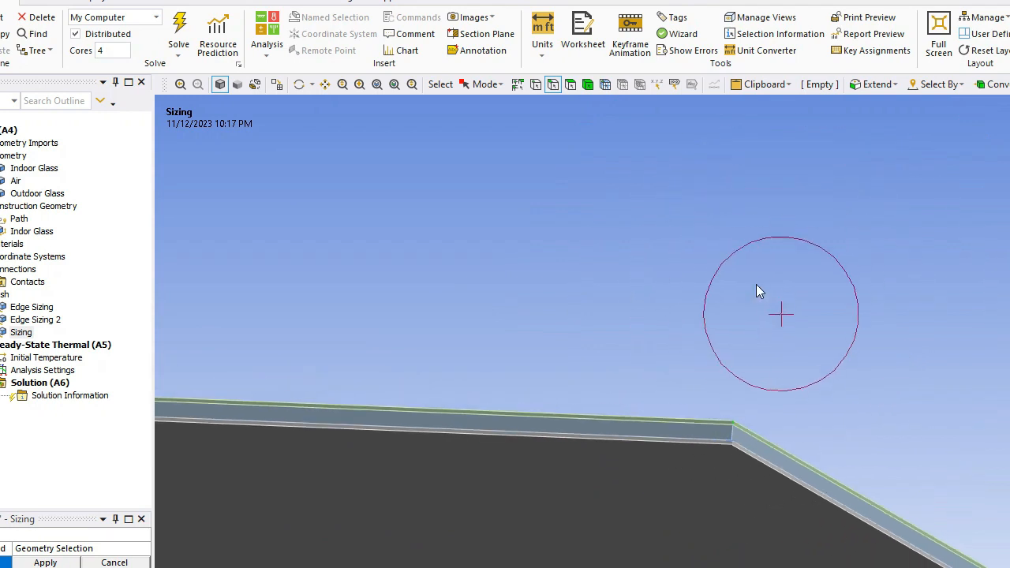
scroll(735, 318, "down", 5)
middle_click_drag(341, 348, 404, 359)
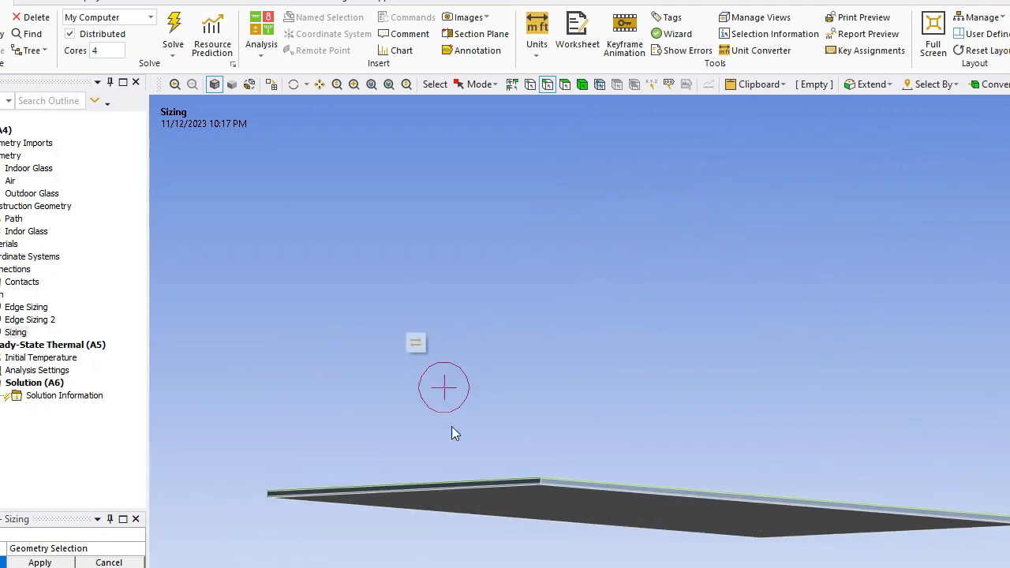
scroll(450, 446, "up", 5)
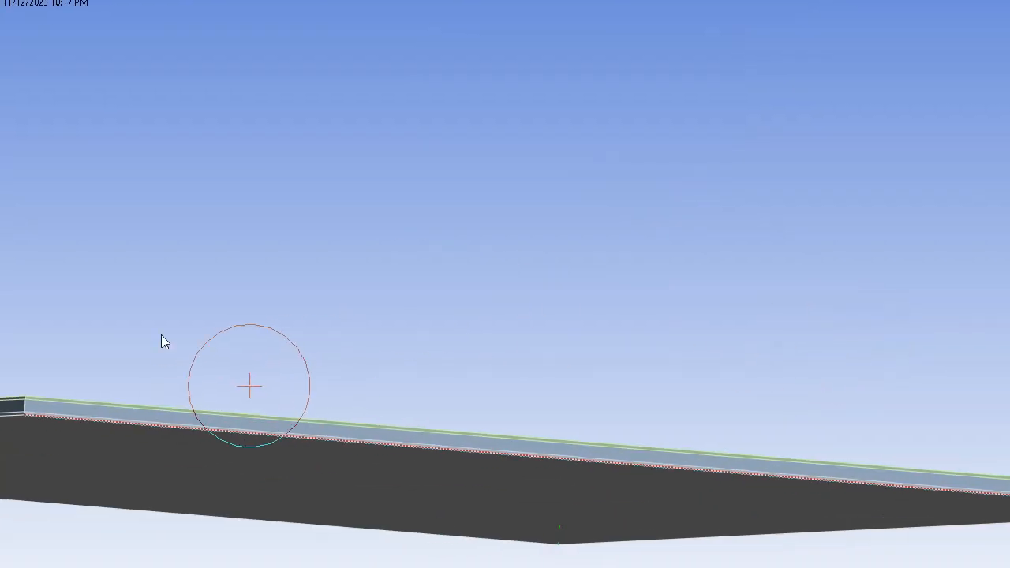
middle_click_drag(260, 313, 764, 307)
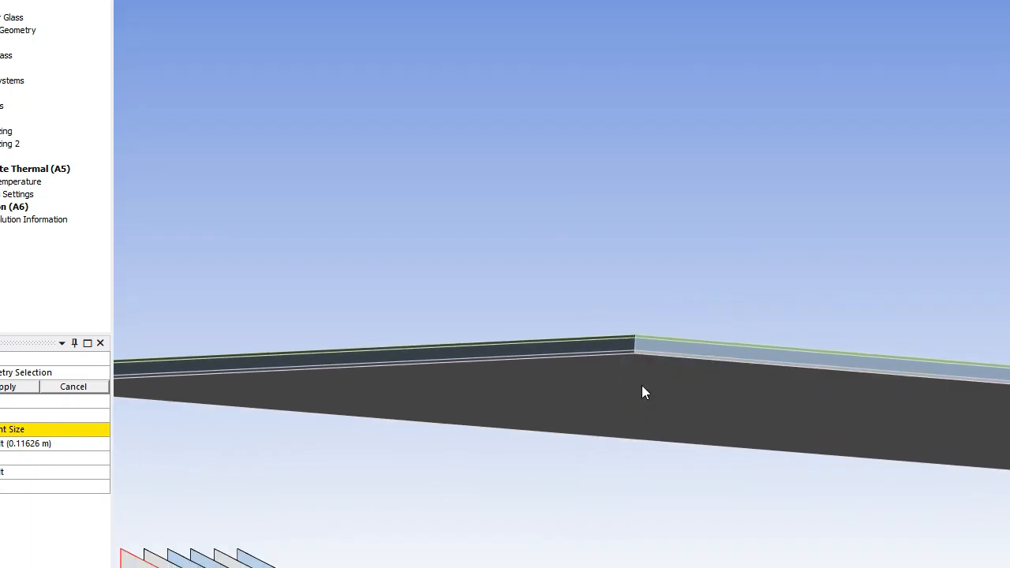
scroll(642, 448, "up", 4)
scroll(513, 472, "up", 2)
scroll(465, 439, "up", 3)
scroll(398, 457, "up", 1)
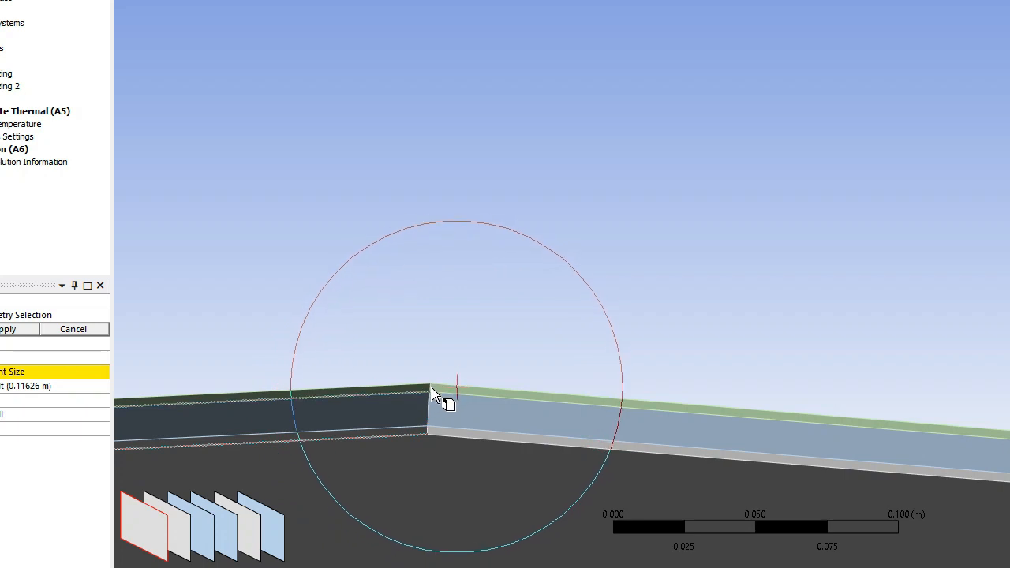
scroll(424, 389, "up", 1)
scroll(410, 404, "up", 3)
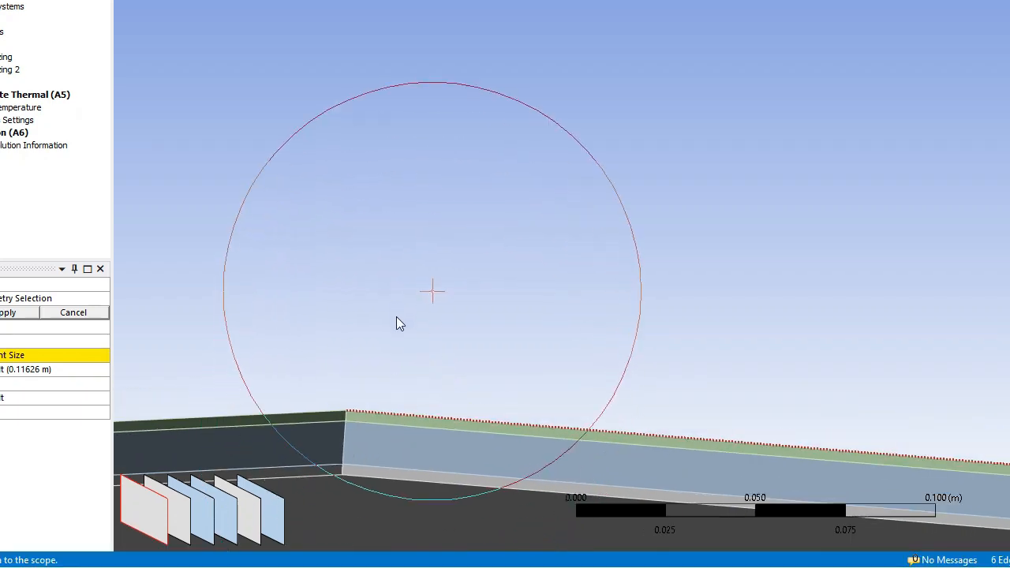
middle_click_drag(403, 303, 606, 97, "ctrl")
scroll(490, 230, "up", 3)
scroll(504, 215, "up", 1)
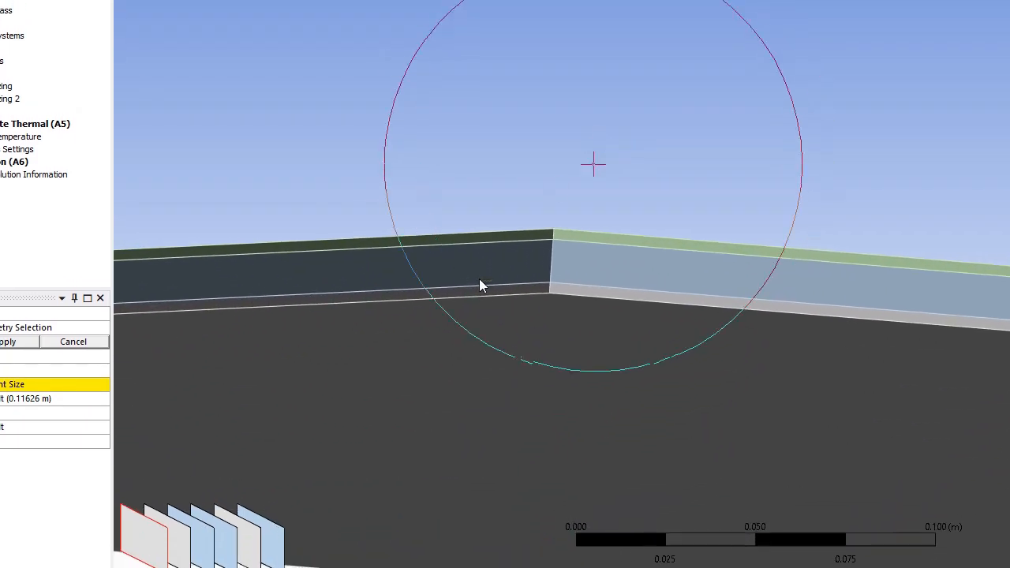
scroll(503, 244, "up", 4)
scroll(410, 237, "up", 2)
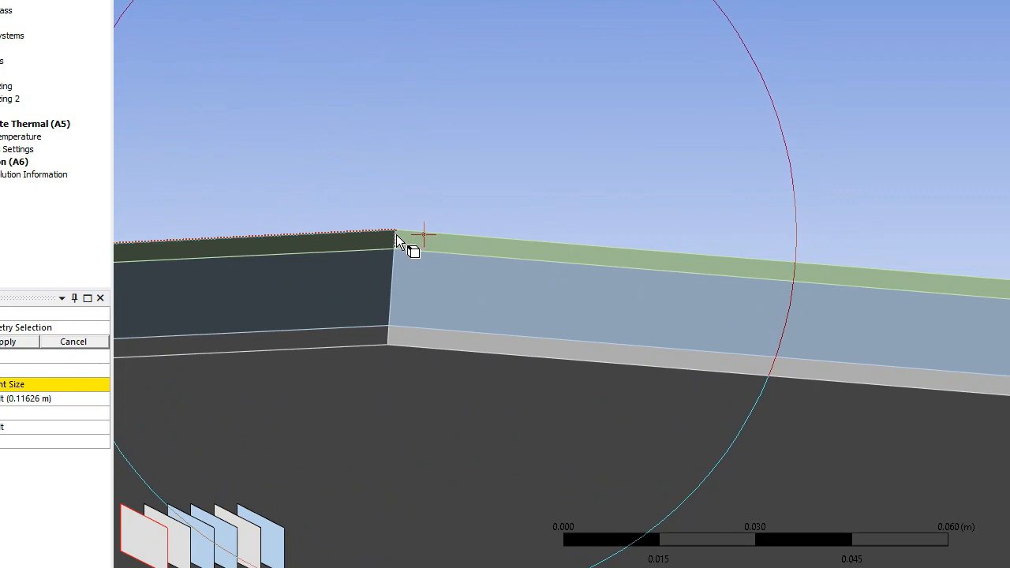
scroll(390, 241, "up", 5)
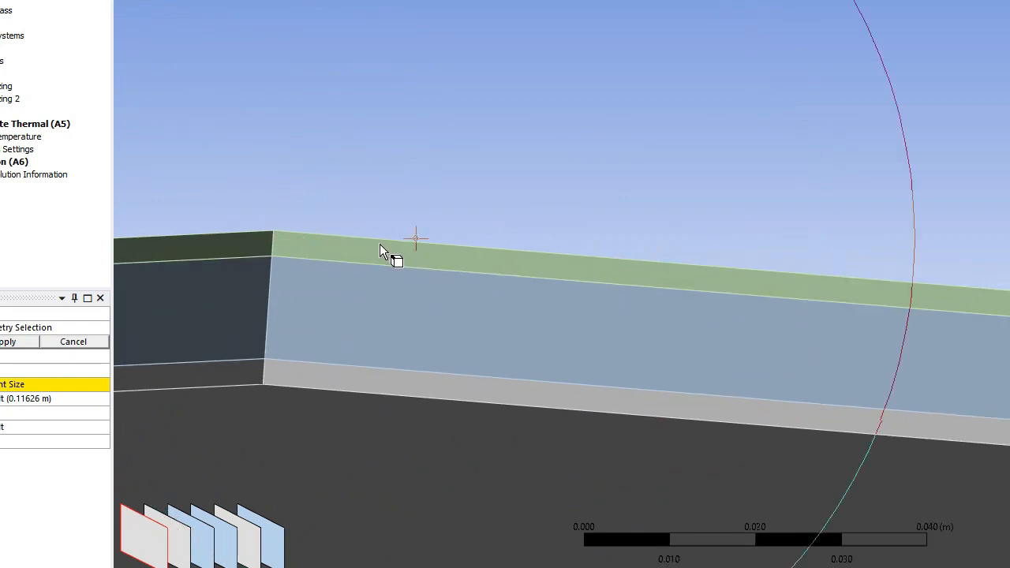
scroll(246, 248, "up", 1)
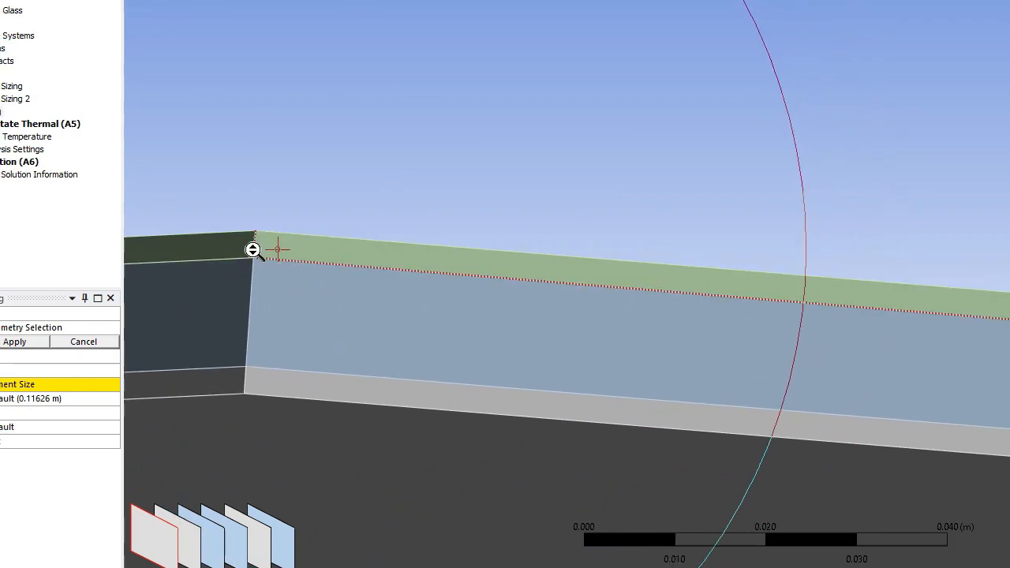
left_click(265, 377)
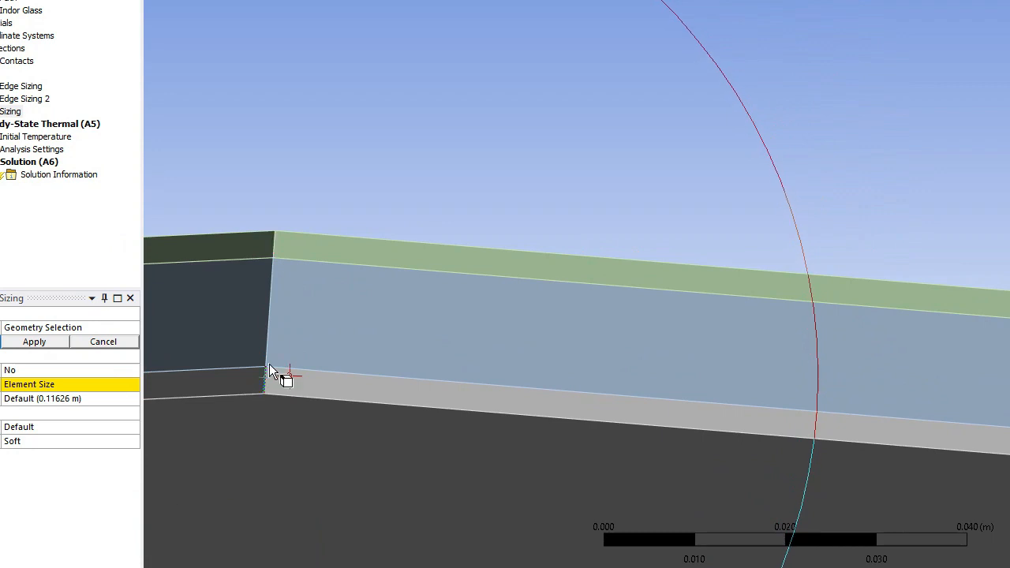
left_click(274, 243, "ctrl")
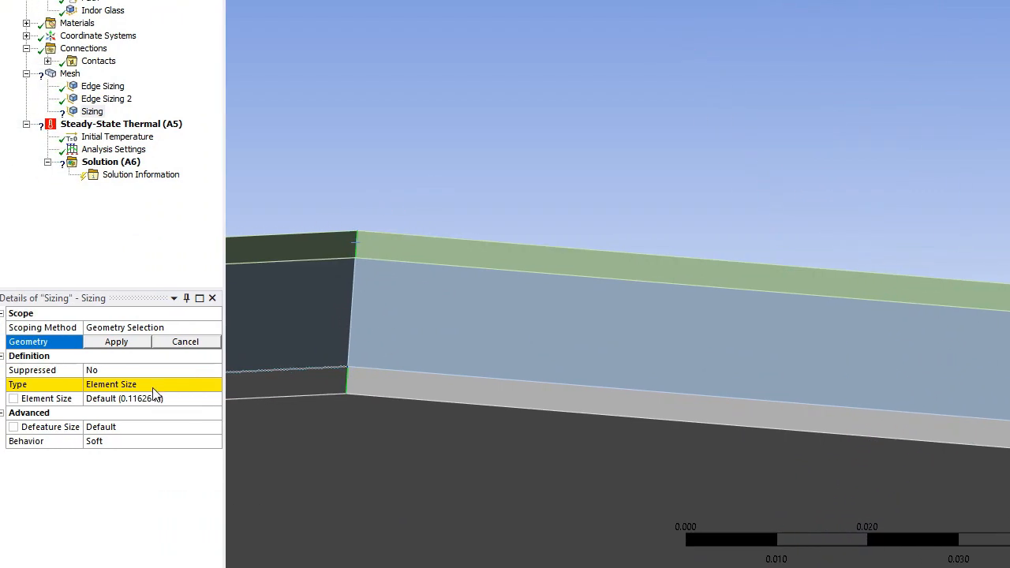
left_click(128, 344)
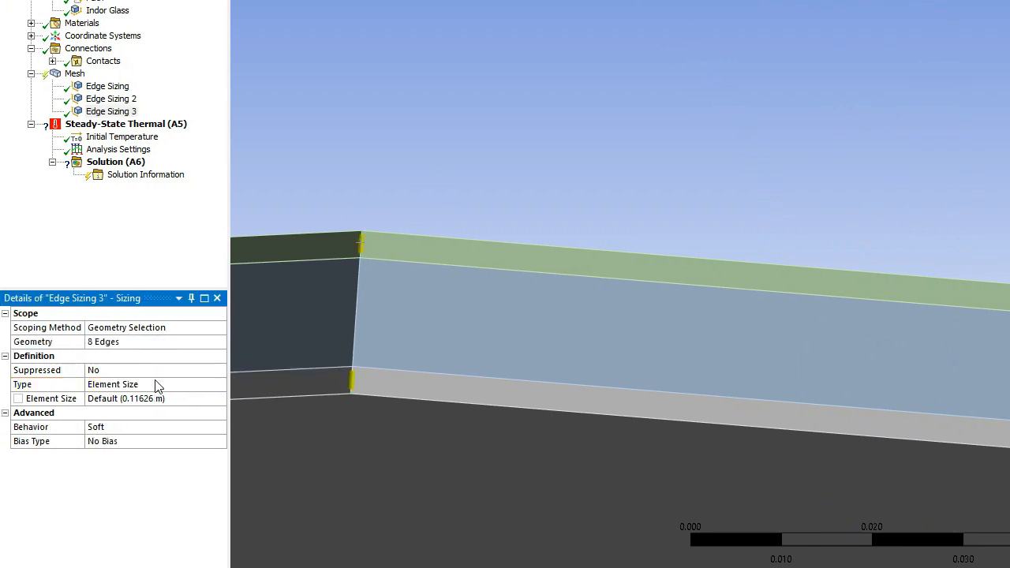
Define the third edge sizing by Number of Divisions and set it to 5 divisions.
left_click(220, 385)
left_click(196, 403)
left_click(175, 402)
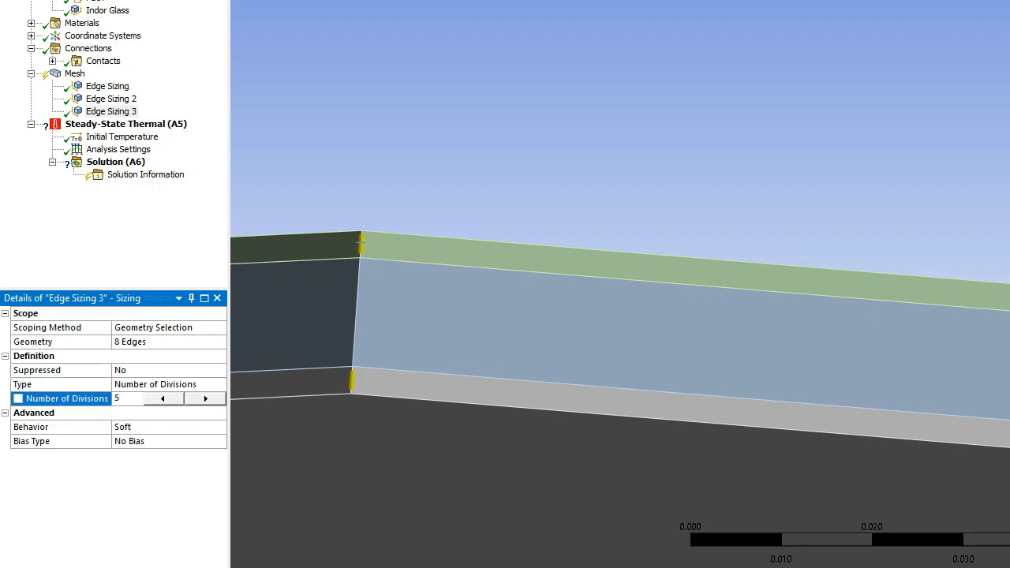
left_click(107, 249)
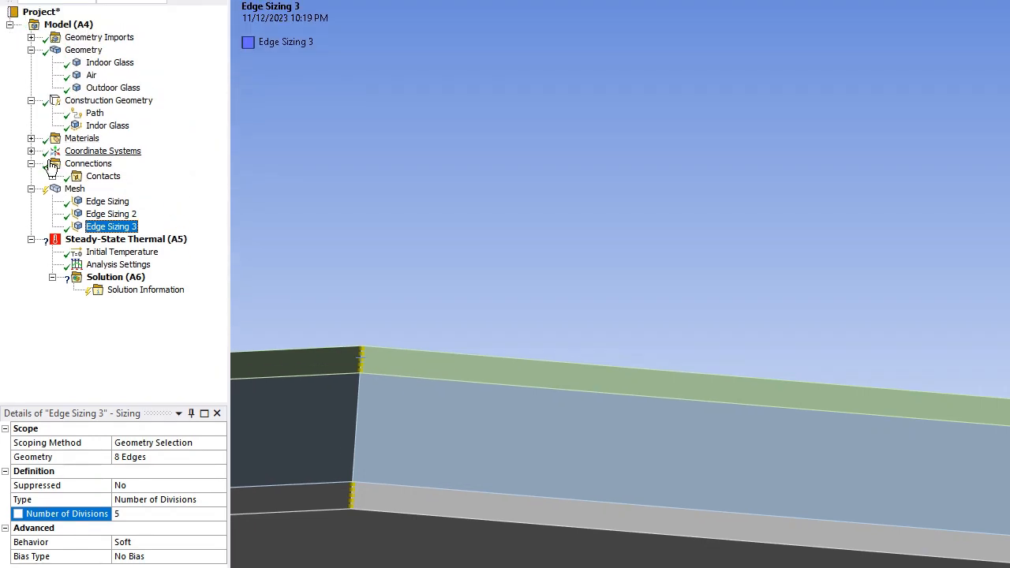
Insert a fourth sizing control under the mesh and select the air layer's short thickness edge at the current window corner.
left_click(75, 190)
right_click(76, 190)
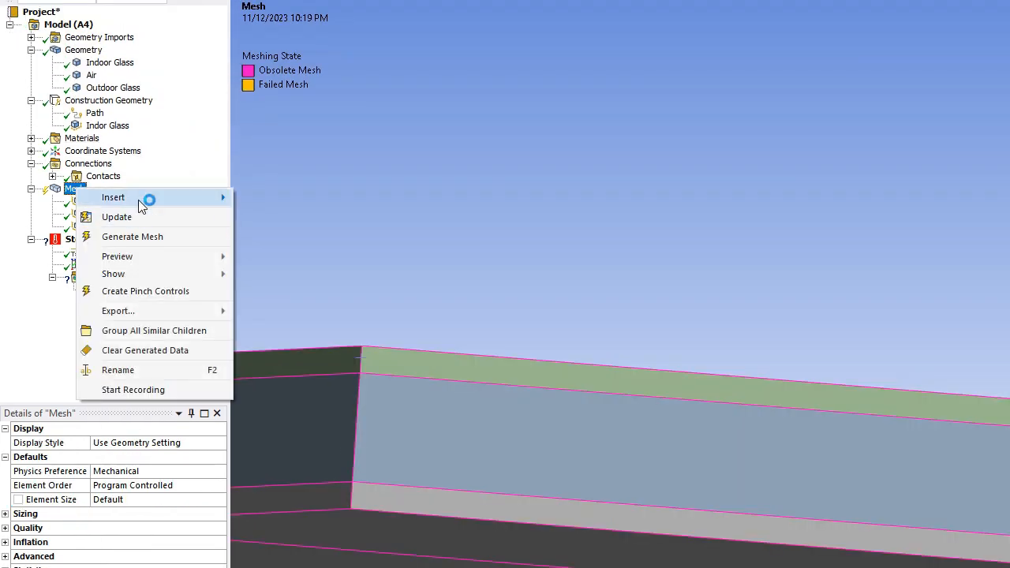
mouse_move(138, 200)
left_click(363, 218)
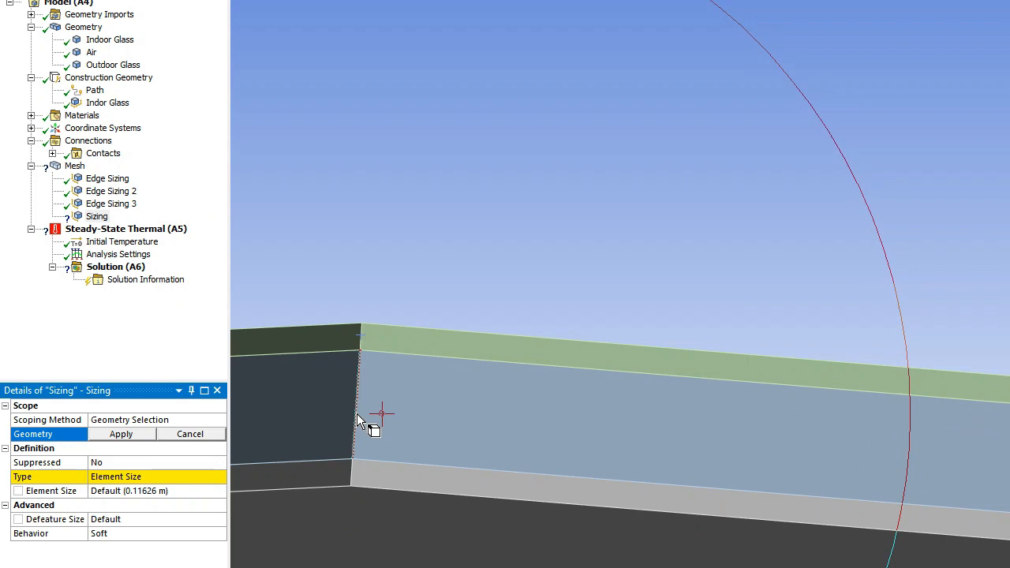
scroll(363, 413, "up", 1)
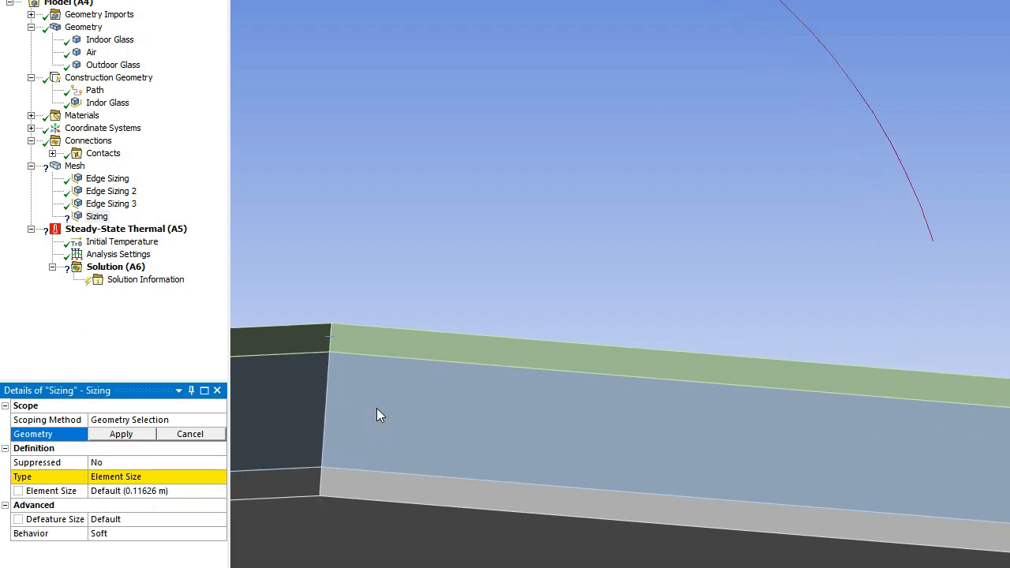
left_click(324, 411)
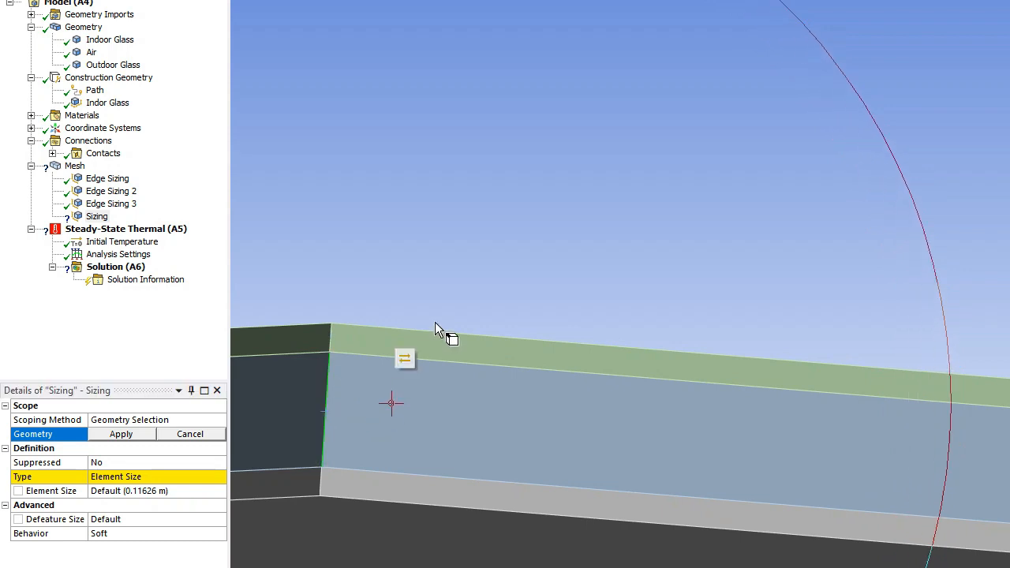
Add the air layer's thickness edge at a second window corner to the fourth sizing's edge selection.
scroll(684, 241, "down", 6)
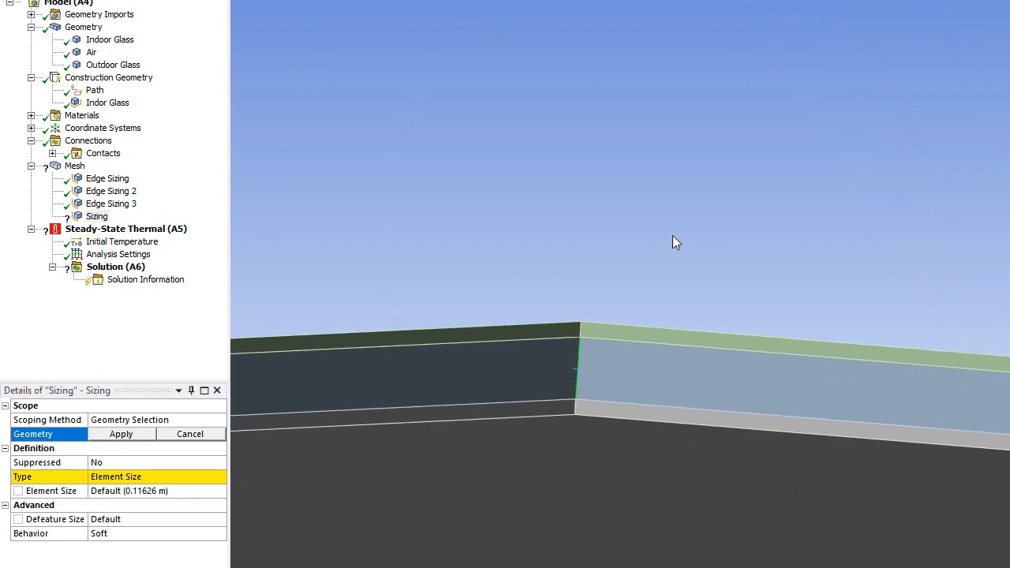
scroll(760, 165, "down", 4)
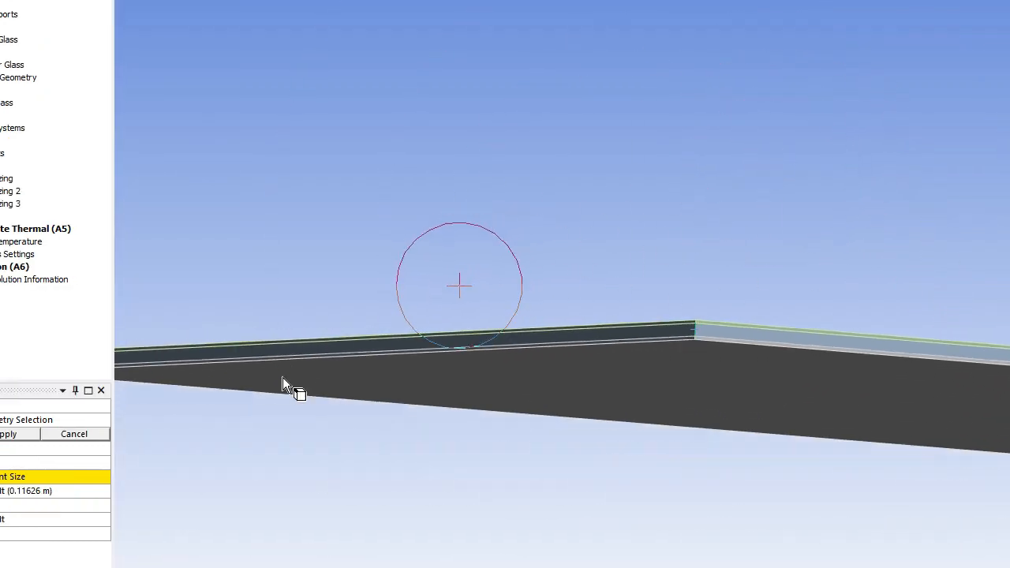
middle_click_drag(254, 361, 817, 381)
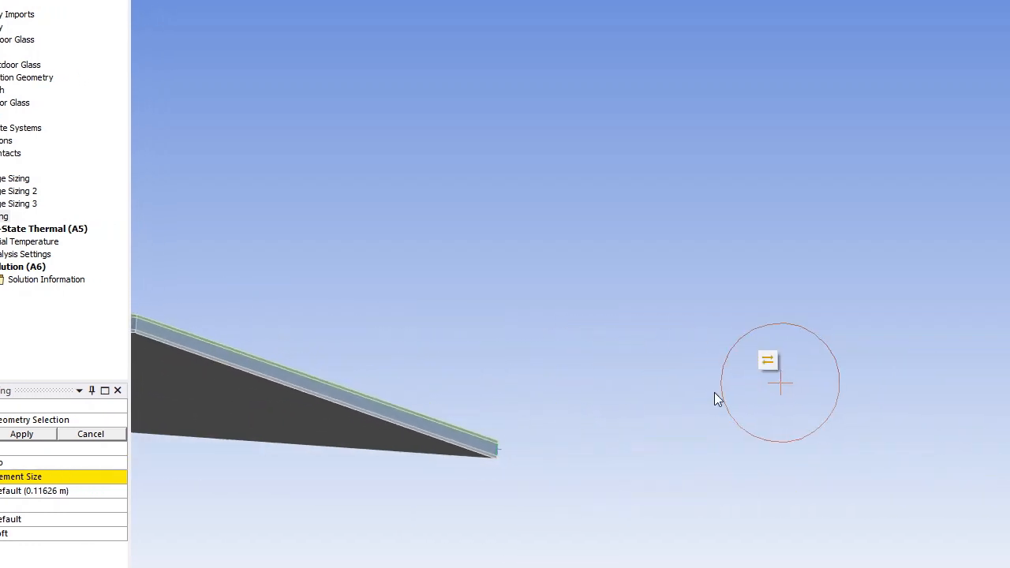
middle_click_drag(412, 331, 791, 372, "ctrl")
scroll(464, 341, "up", 10)
scroll(276, 402, "up", 3)
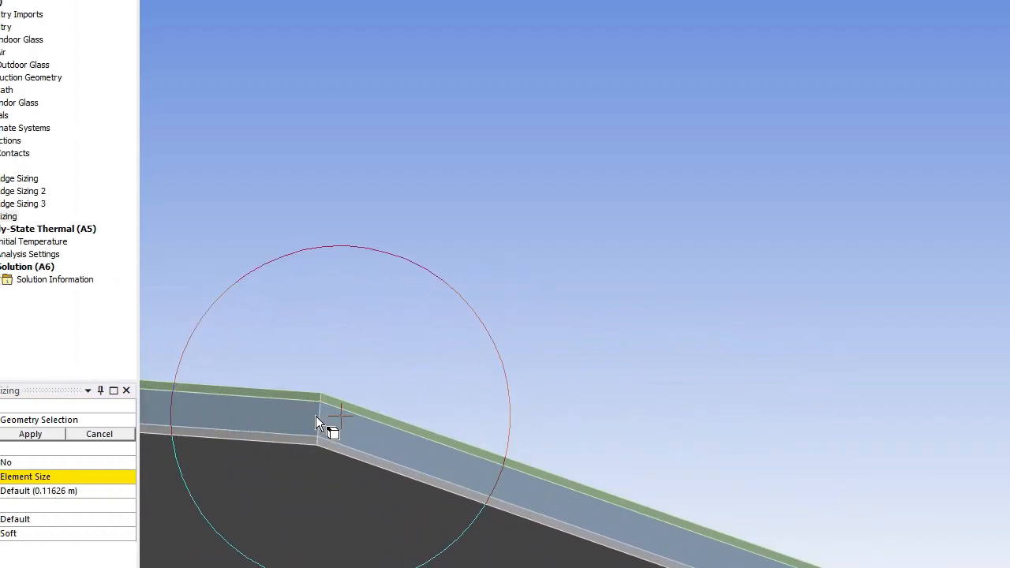
scroll(270, 412, "up", 2)
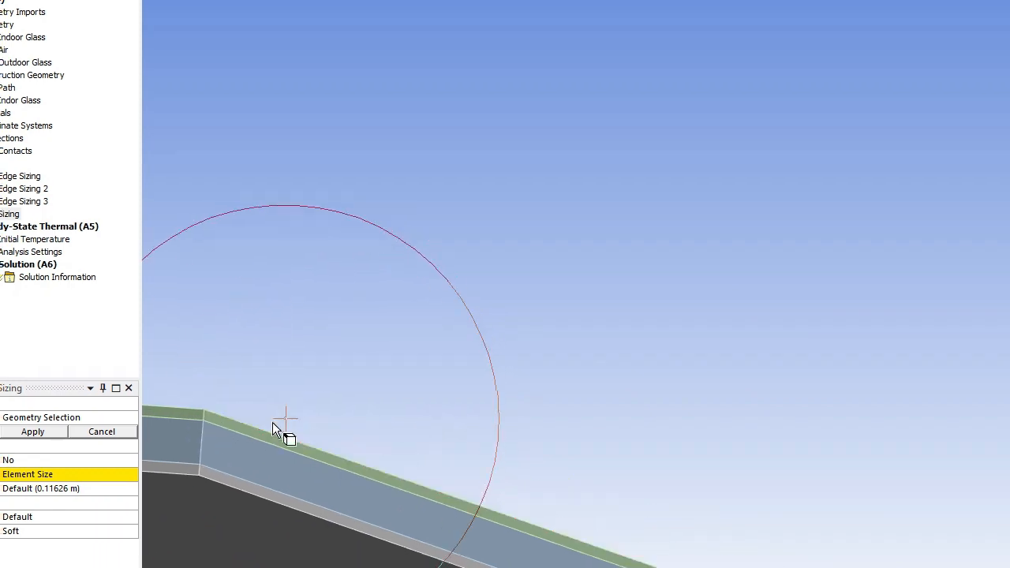
middle_click_drag(272, 422, 387, 334)
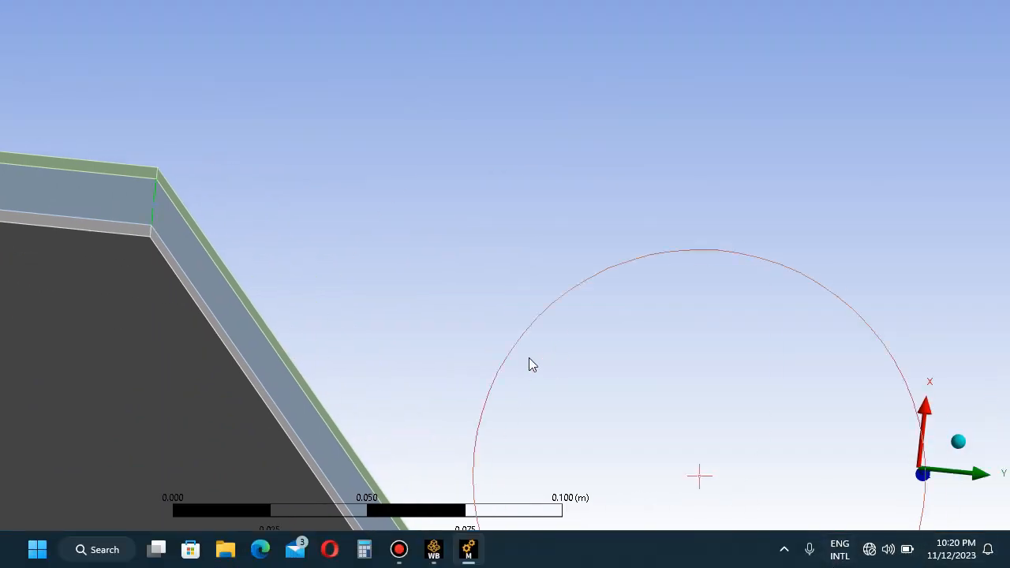
Add the air layer's thickness edge at a third window corner and apply the selection to the fourth sizing.
scroll(551, 349, "down", 10)
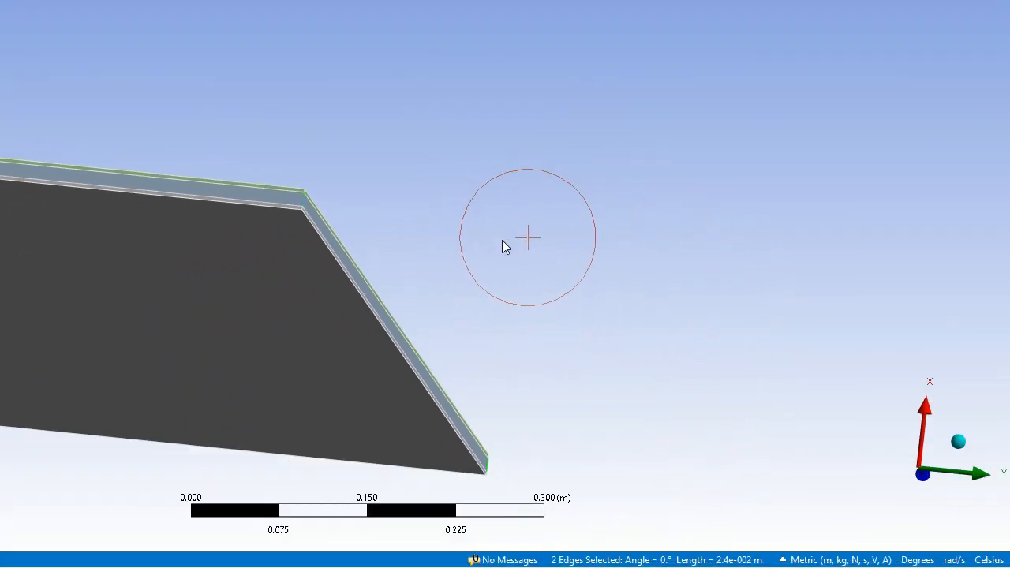
scroll(502, 240, "down", 9)
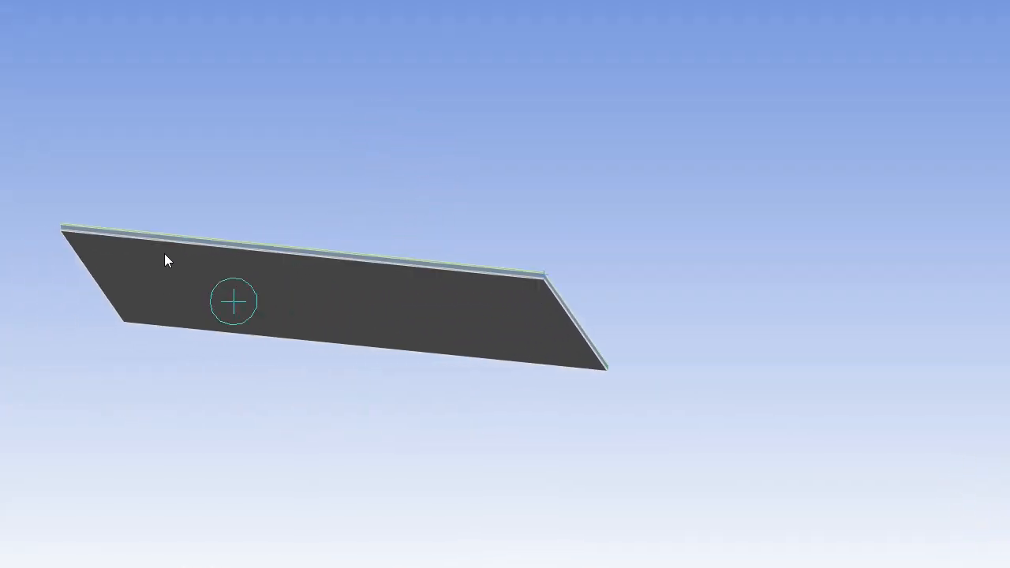
middle_click_drag(109, 249, 229, 258)
middle_click_drag(376, 257, 775, 263)
scroll(546, 286, "up", 9)
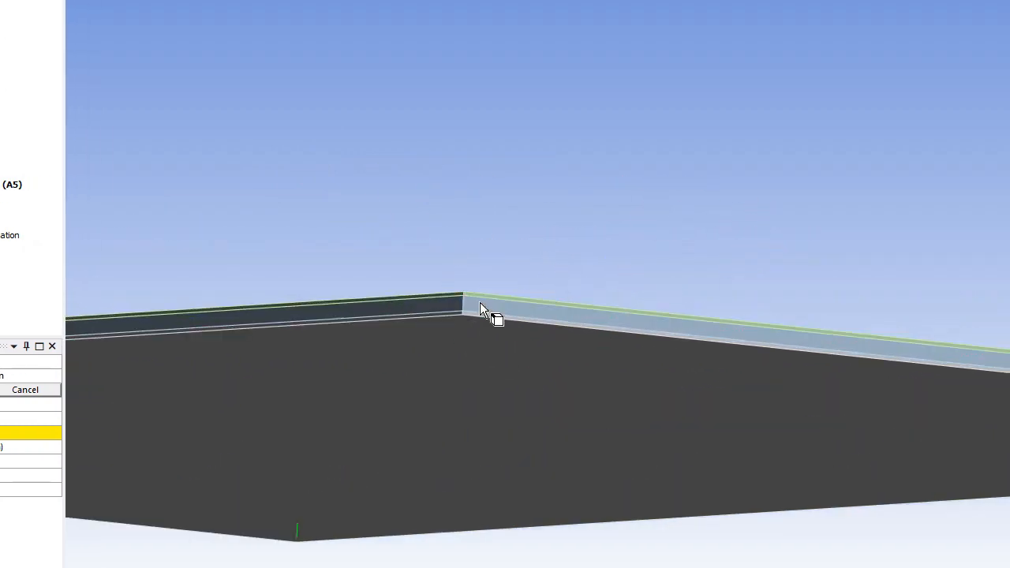
scroll(365, 329, "up", 1)
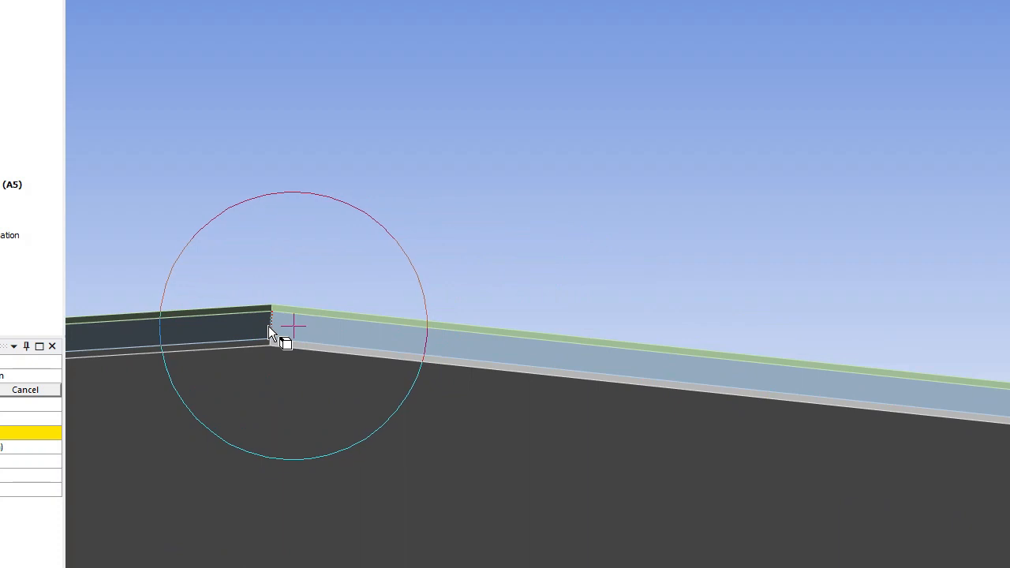
left_click(271, 324)
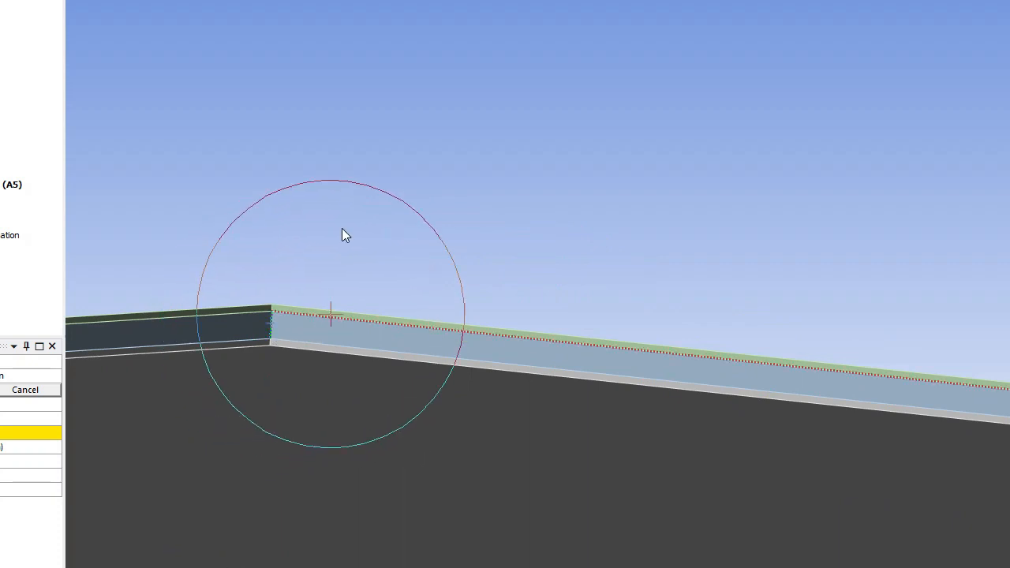
left_click(130, 390)
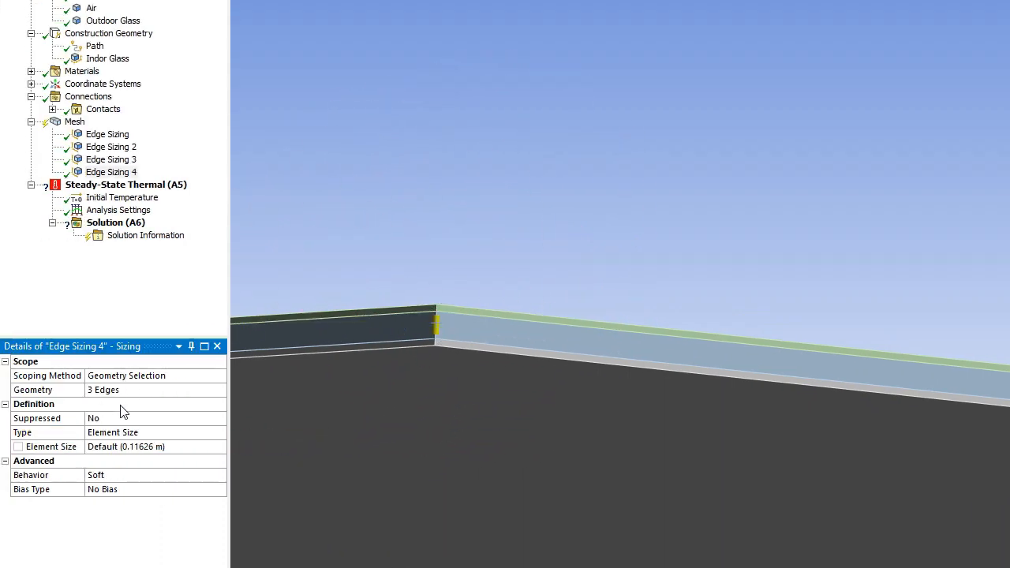
Add the air layer's thickness edge at the fourth window corner and apply the four-edge selection to the fourth sizing.
middle_click_drag(474, 339, 223, 266)
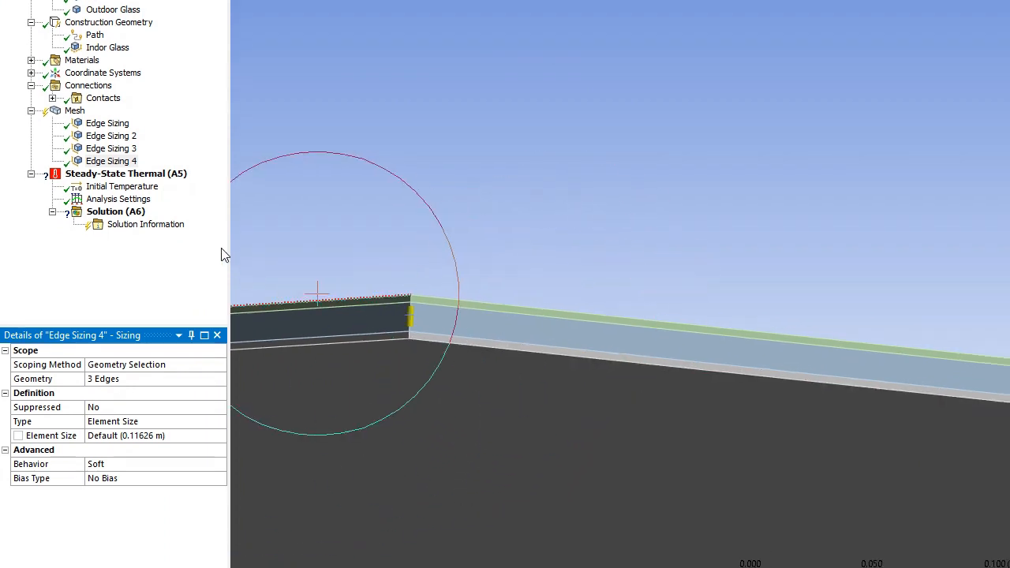
left_click(115, 380)
scroll(758, 264, "down", 8)
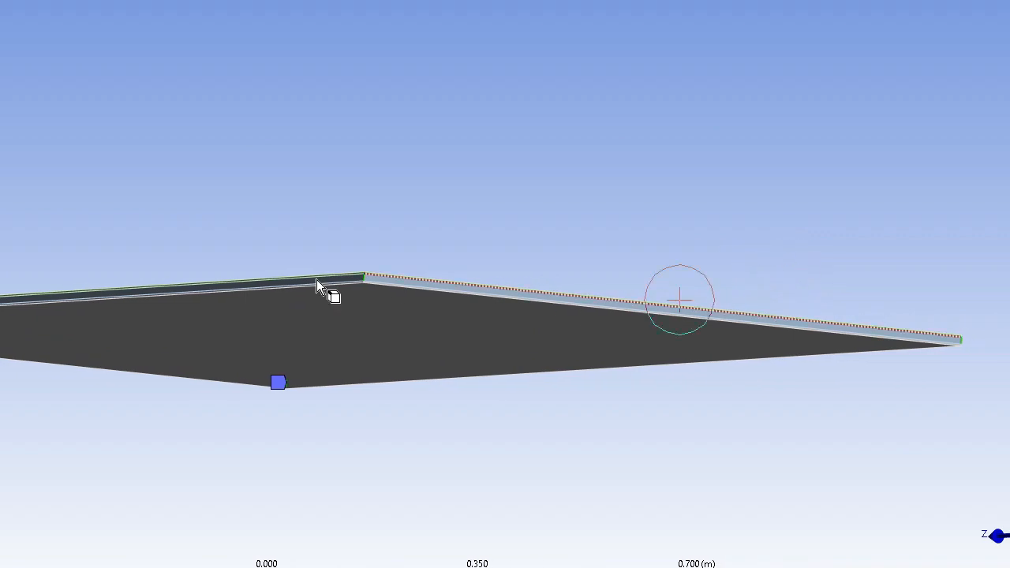
middle_click_drag(363, 234, 608, 232)
scroll(303, 310, "up", 5)
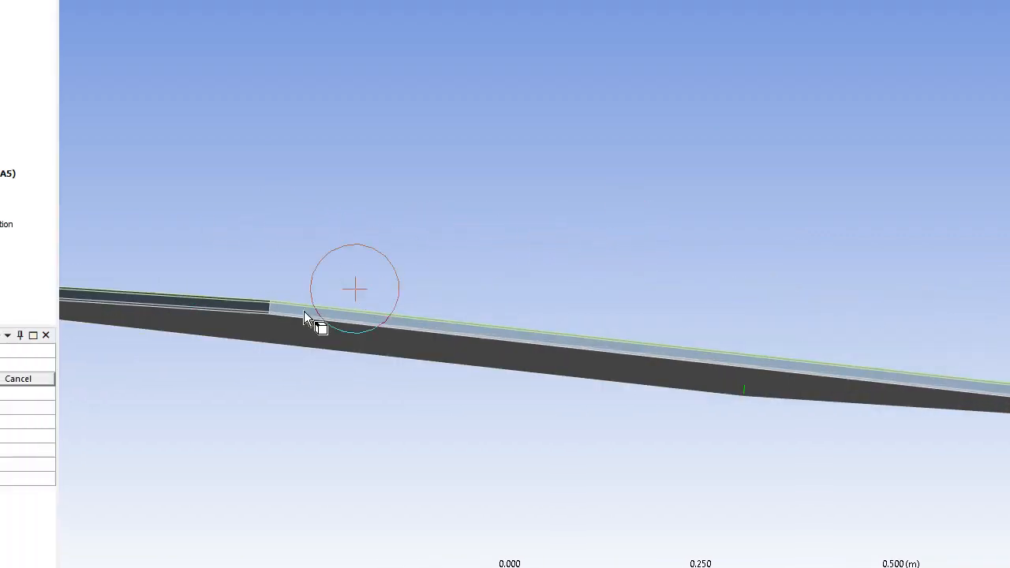
middle_click_drag(234, 292, 272, 290)
middle_click_drag(366, 291, 543, 329)
scroll(619, 365, "up", 6)
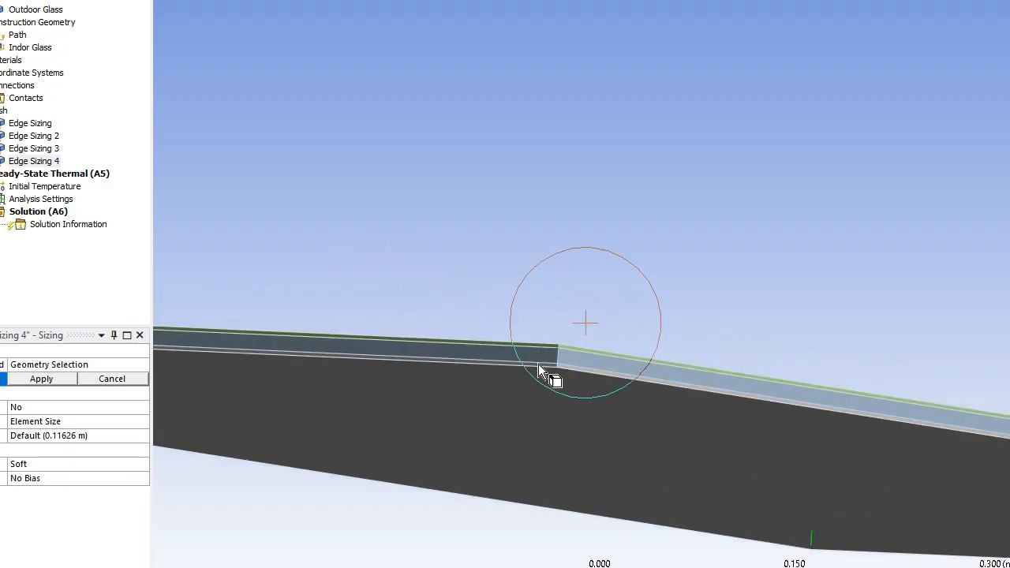
left_click(418, 407)
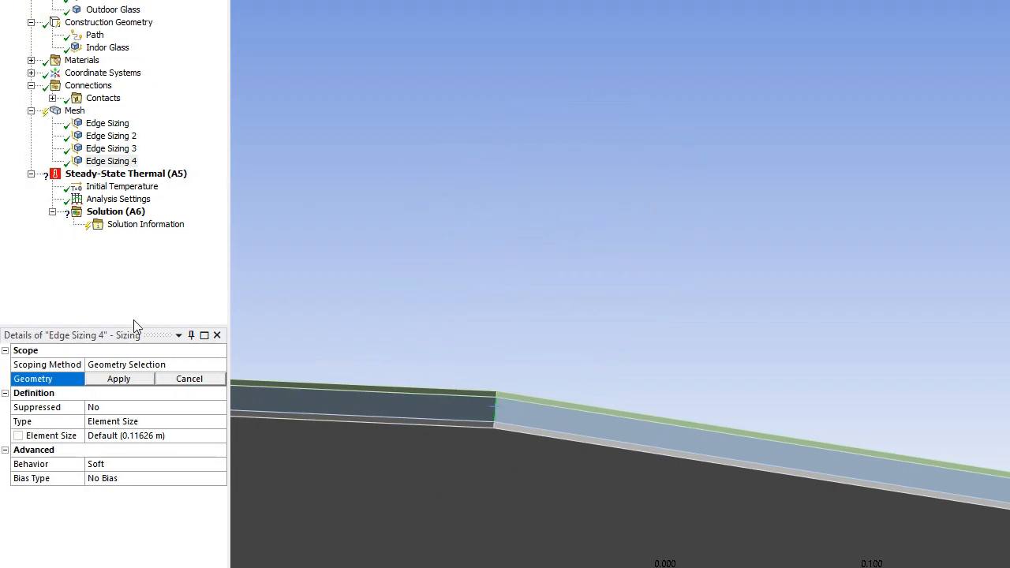
left_click(54, 380)
Define the fourth edge sizing by Number of Divisions and set it to 20 divisions.
left_click(113, 420)
left_click(219, 424)
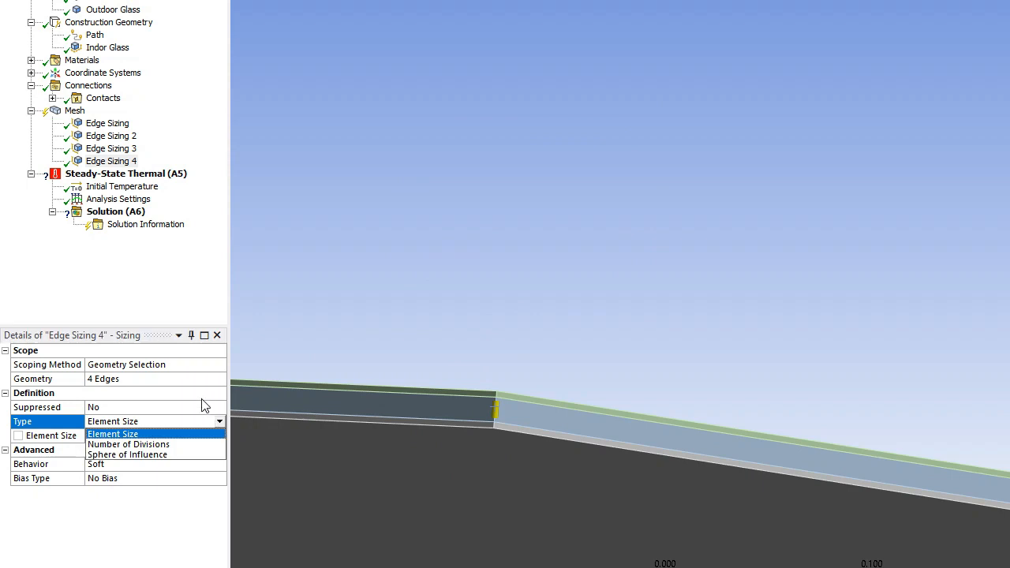
left_click(162, 444)
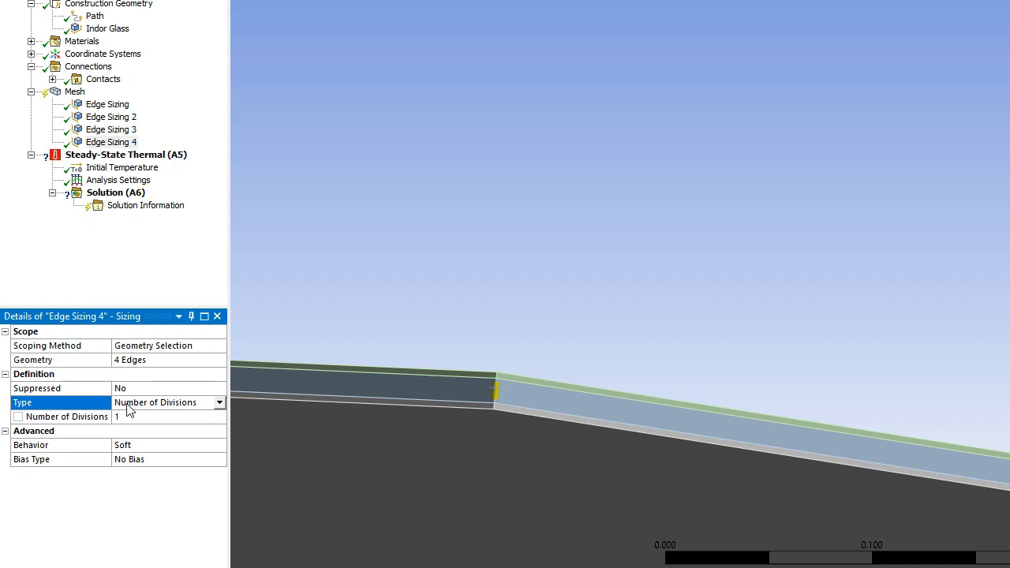
left_click(121, 416)
type("20")
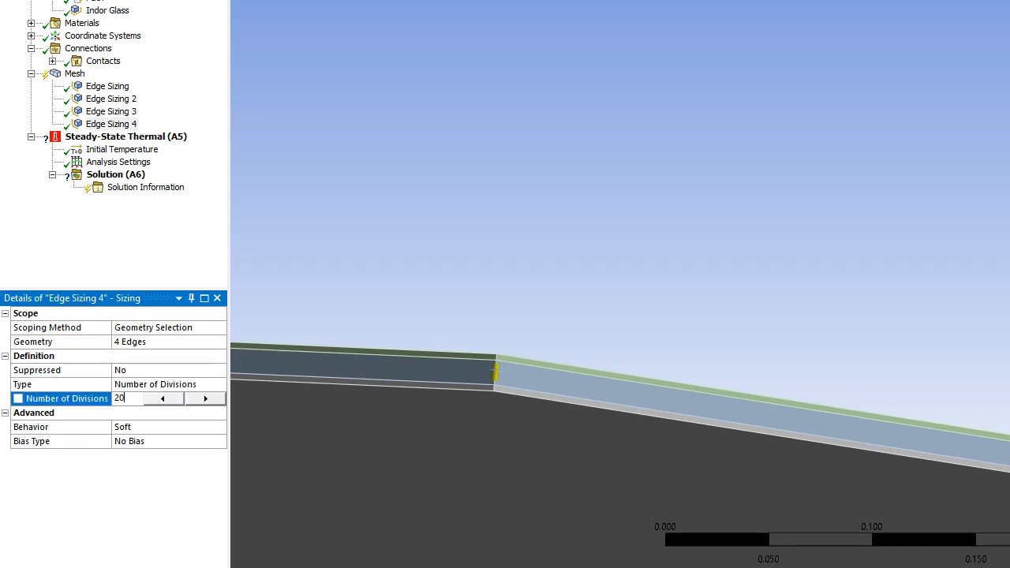
left_click(147, 234)
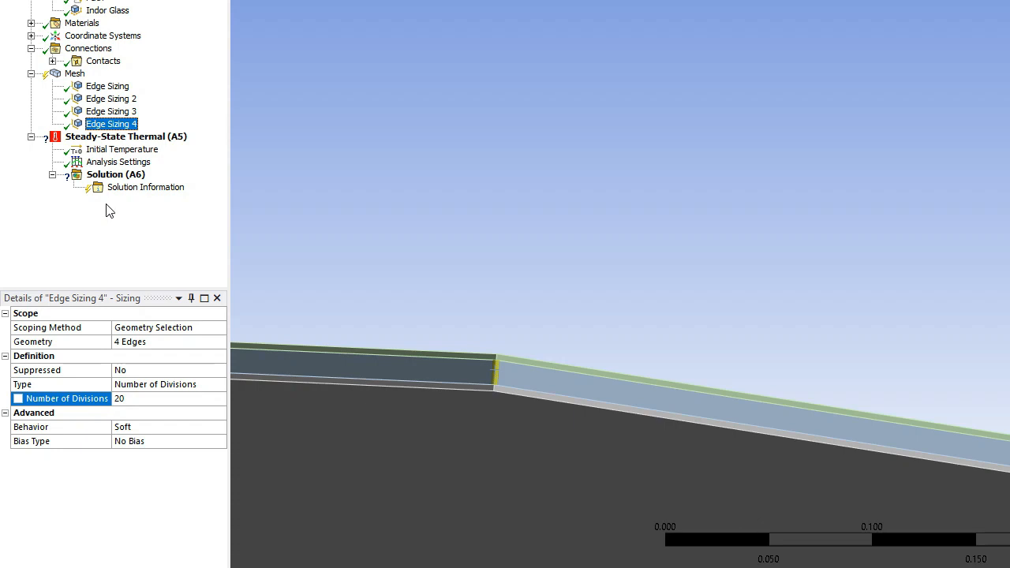
Generate the window's mesh with the four edge sizings.
scroll(146, 237, "up", 2)
right_click(75, 153)
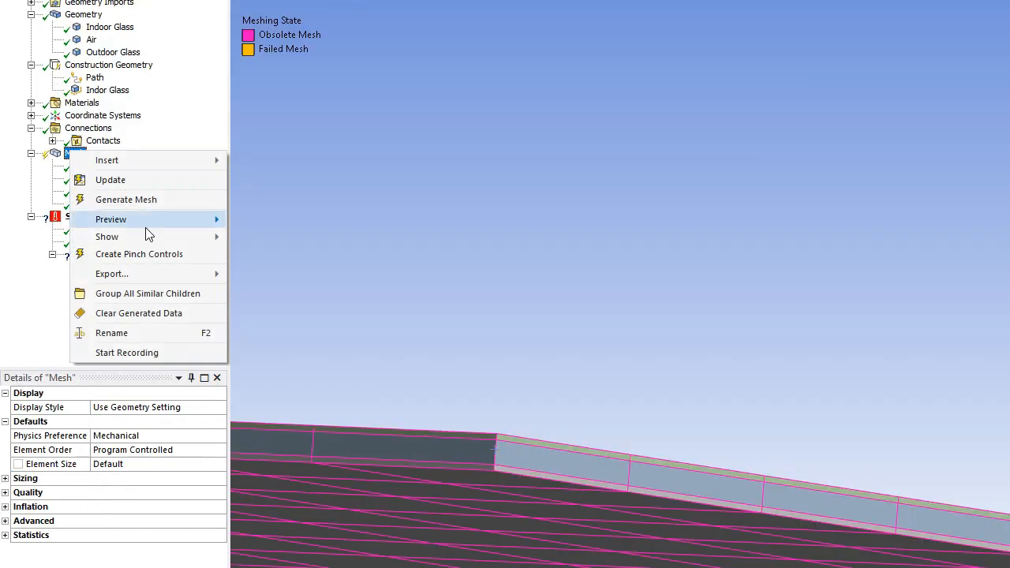
left_click(179, 202)
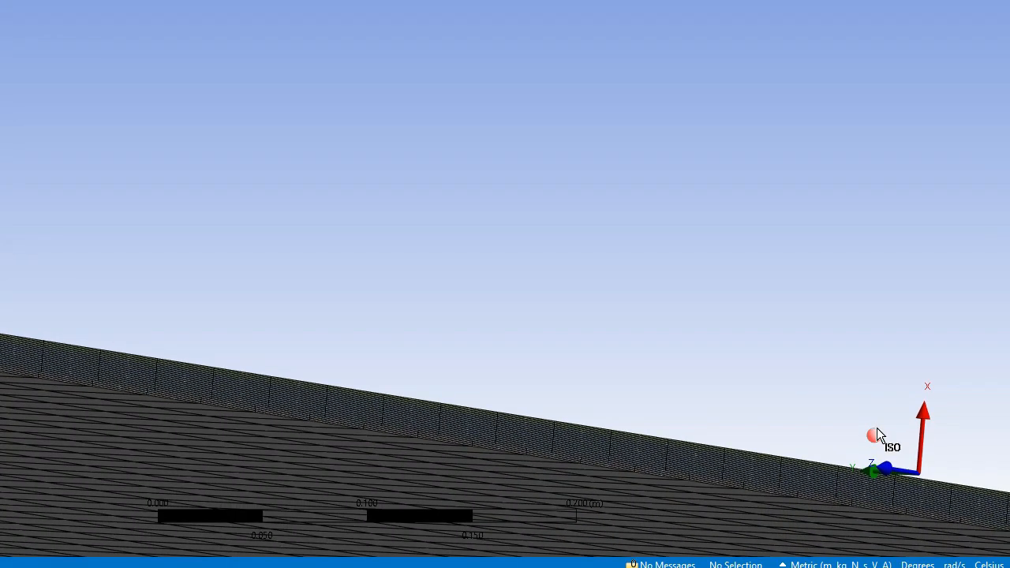
Examine the generated mesh on the window's faces and thin sides from several angles, ending in an isometric view.
left_click(876, 428)
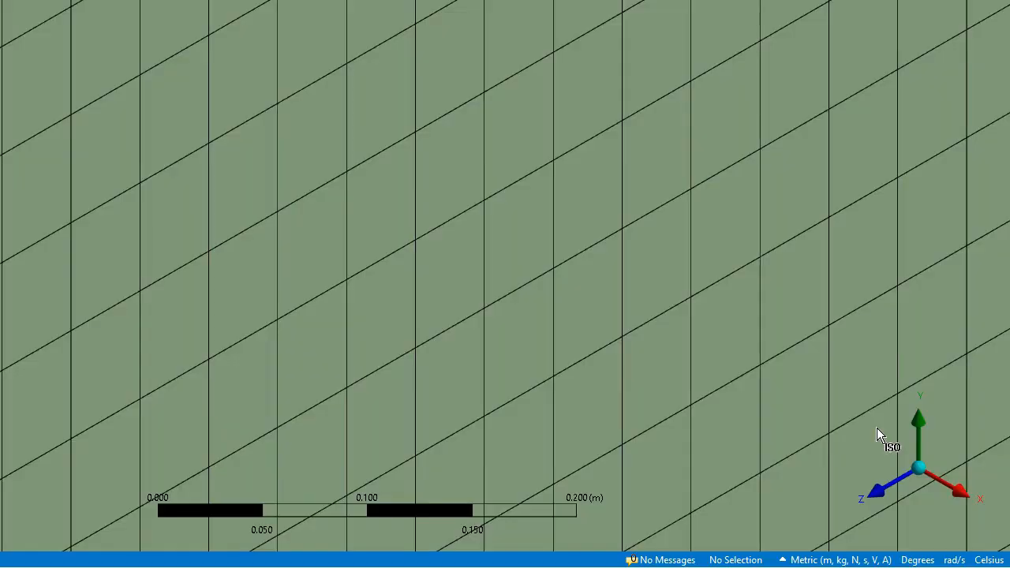
scroll(591, 336, "up", 3)
scroll(597, 302, "down", 8)
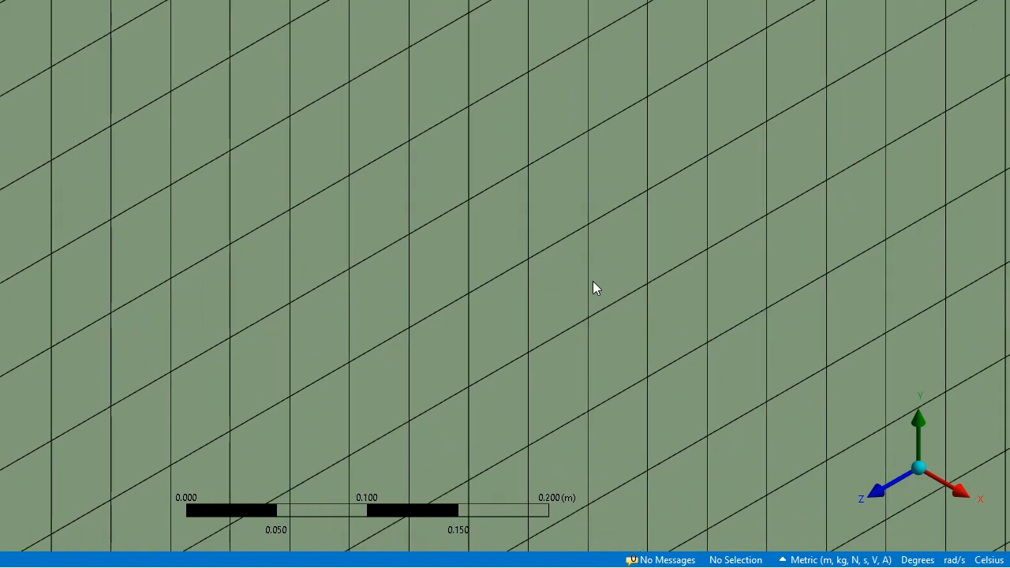
scroll(590, 269, "down", 4)
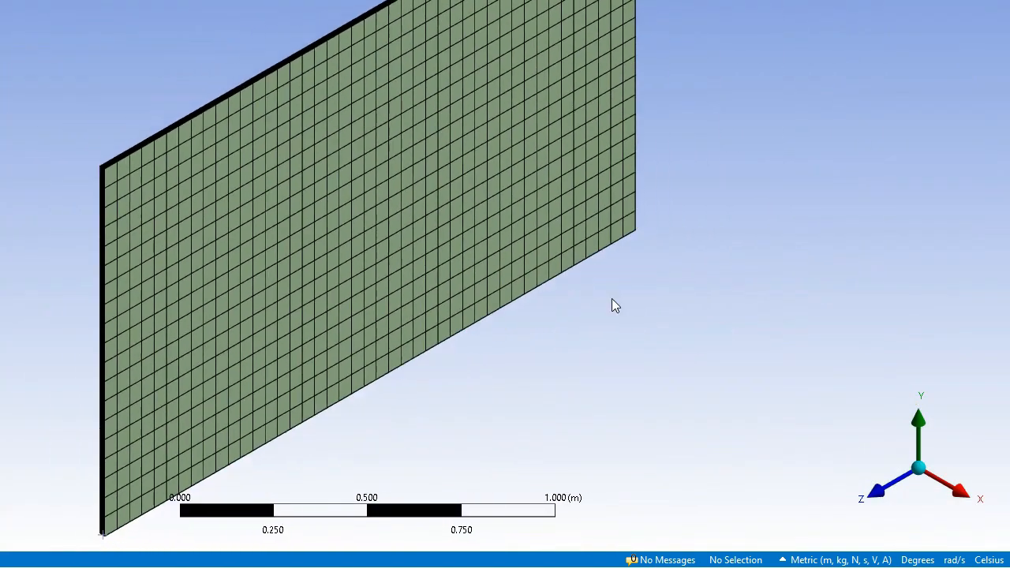
middle_click_drag(86, 182, 150, 195)
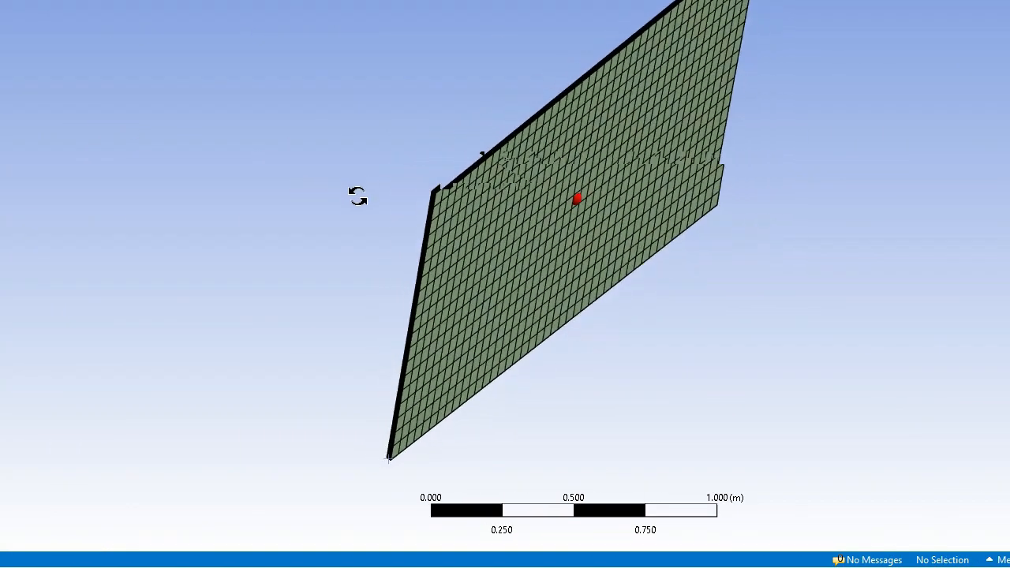
middle_click_drag(356, 196, 450, 220)
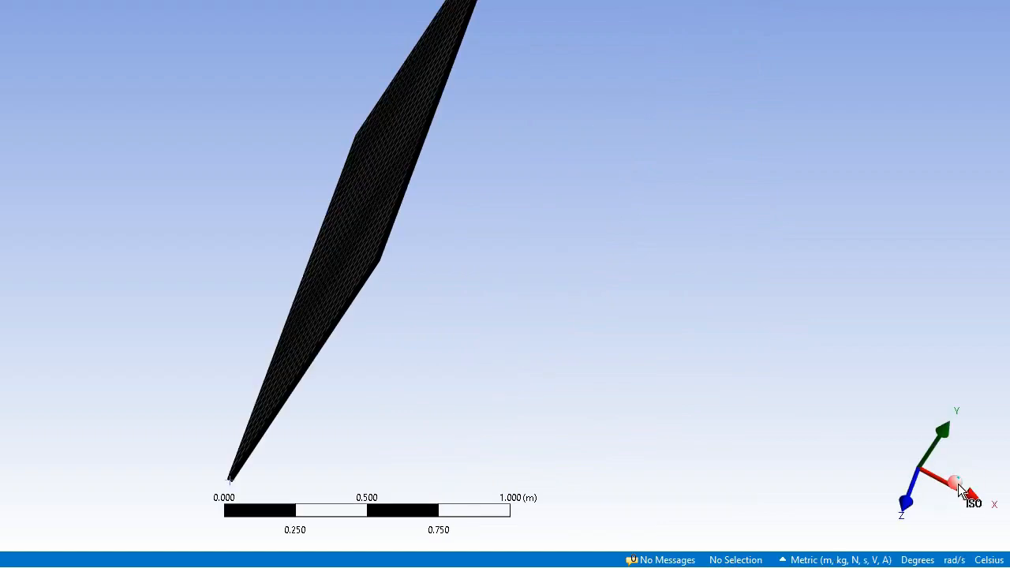
left_click(954, 483)
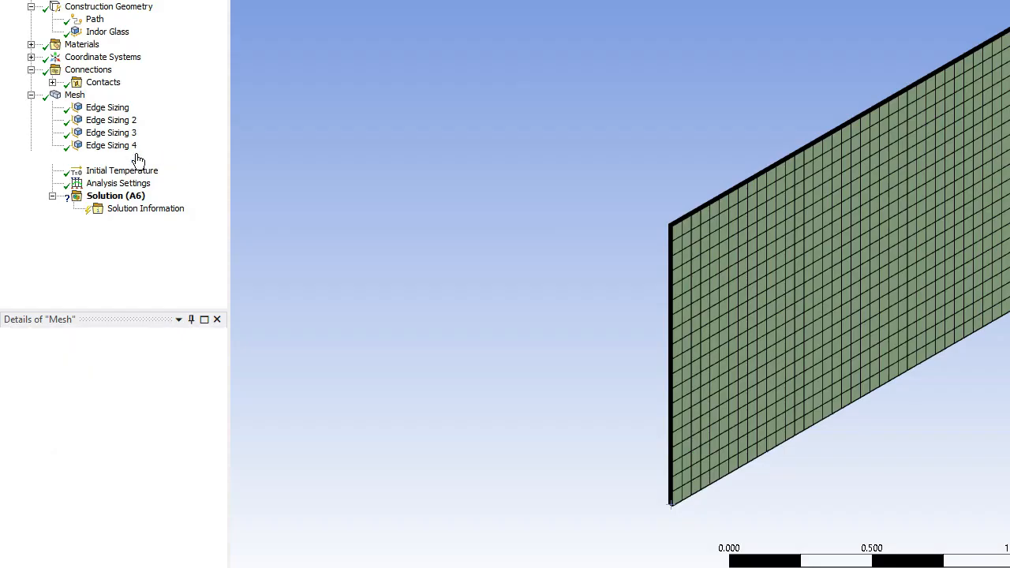
Insert a convection load in the steady-state thermal analysis and apply it to the indoor glass's large outer face.
right_click(138, 158)
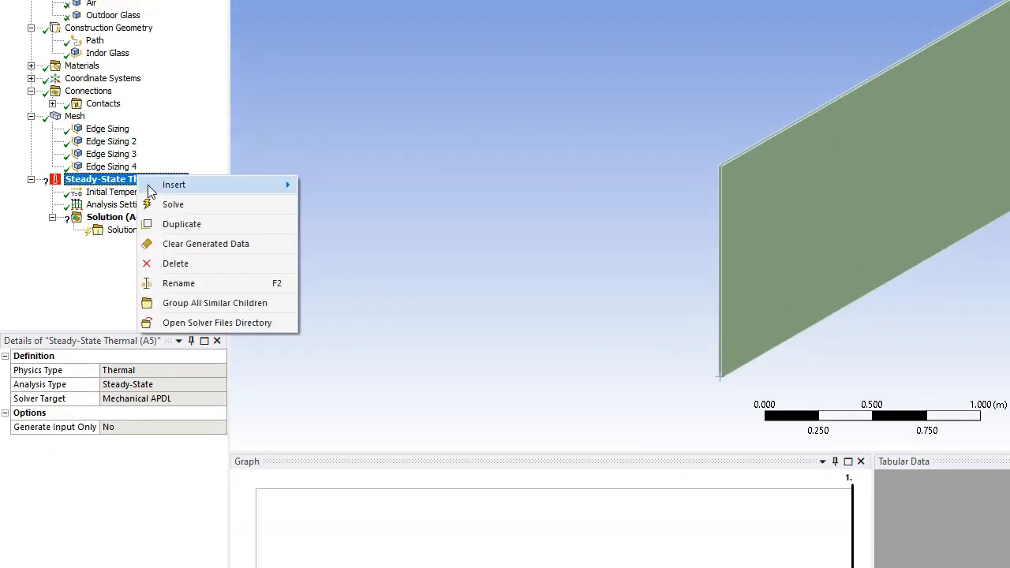
mouse_move(164, 180)
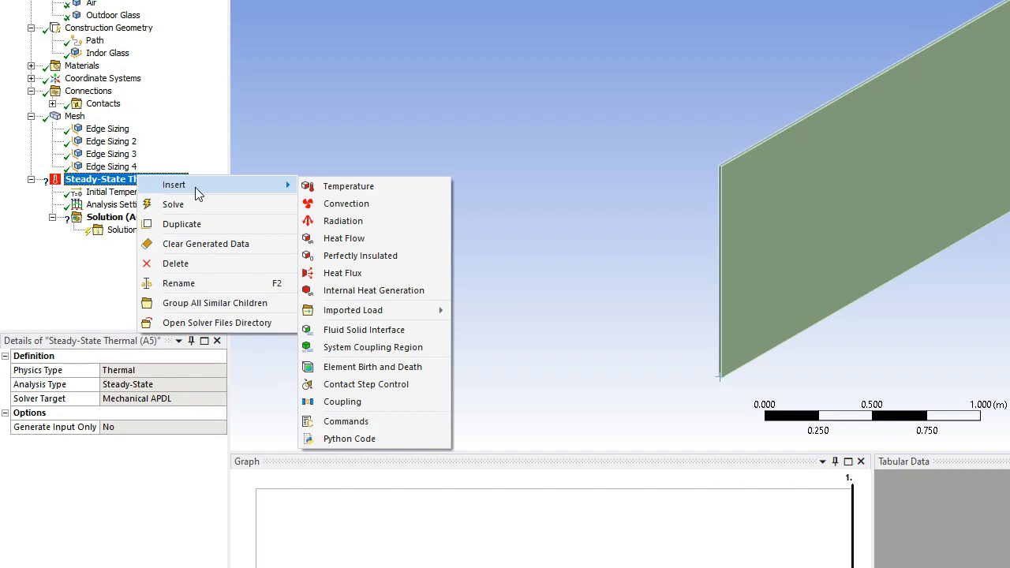
left_click(381, 207)
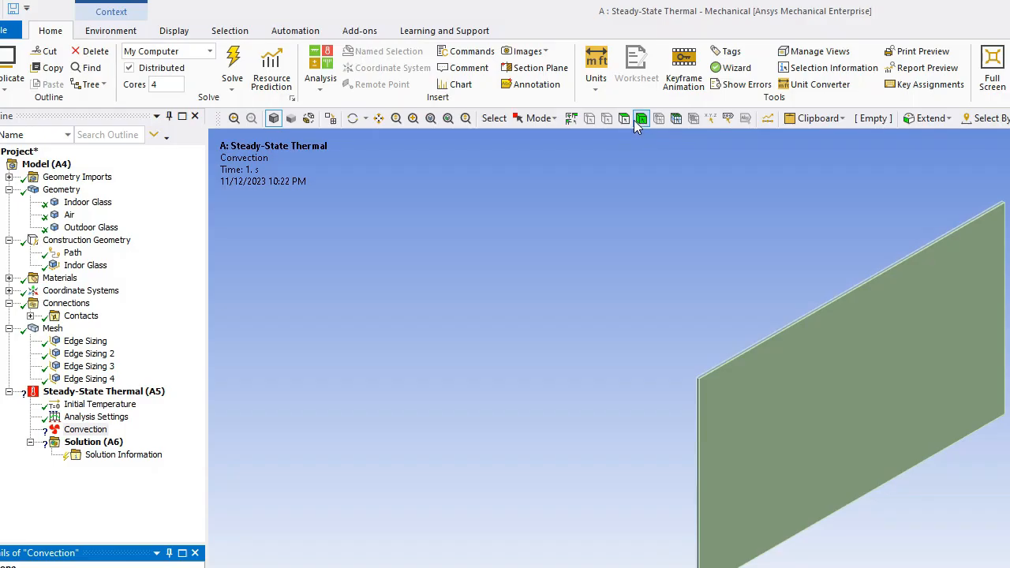
left_click(624, 119)
middle_click_drag(658, 386, 816, 444)
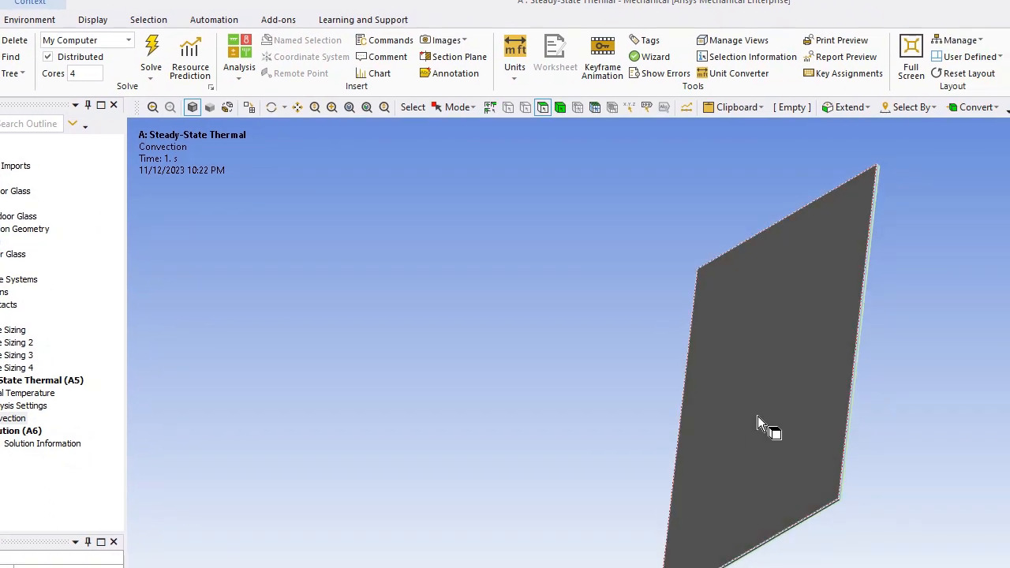
left_click(758, 416)
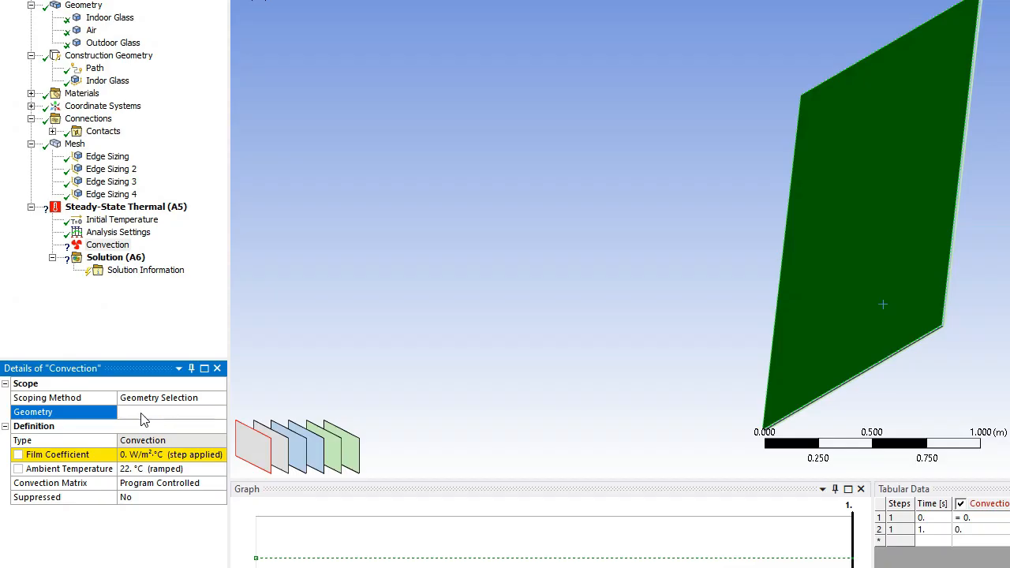
left_click(16, 522)
Set the indoor face convection's film coefficient to 10 W/m²·°C and its ambient temperature to 24 °C.
left_click(135, 455)
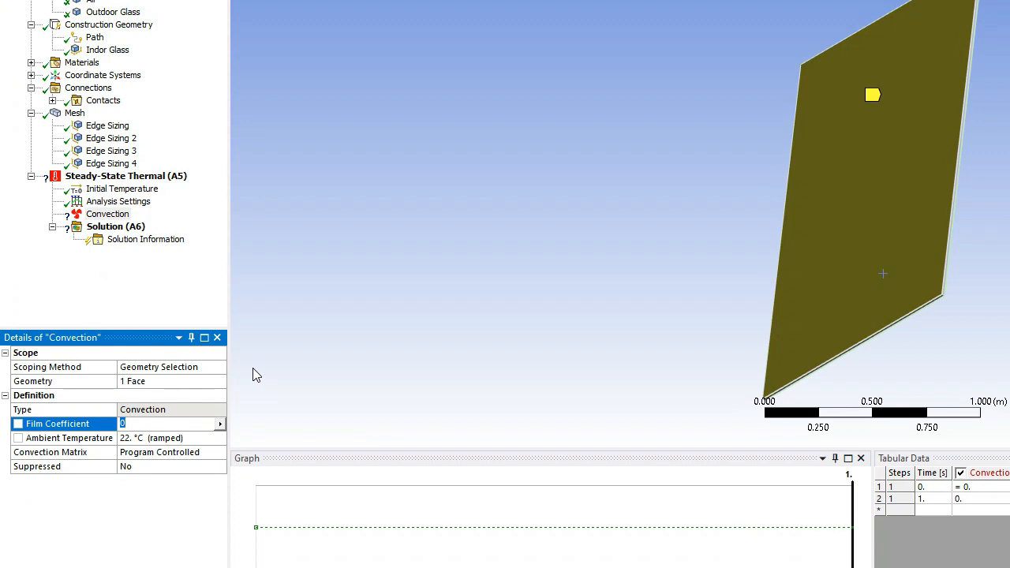
type("10")
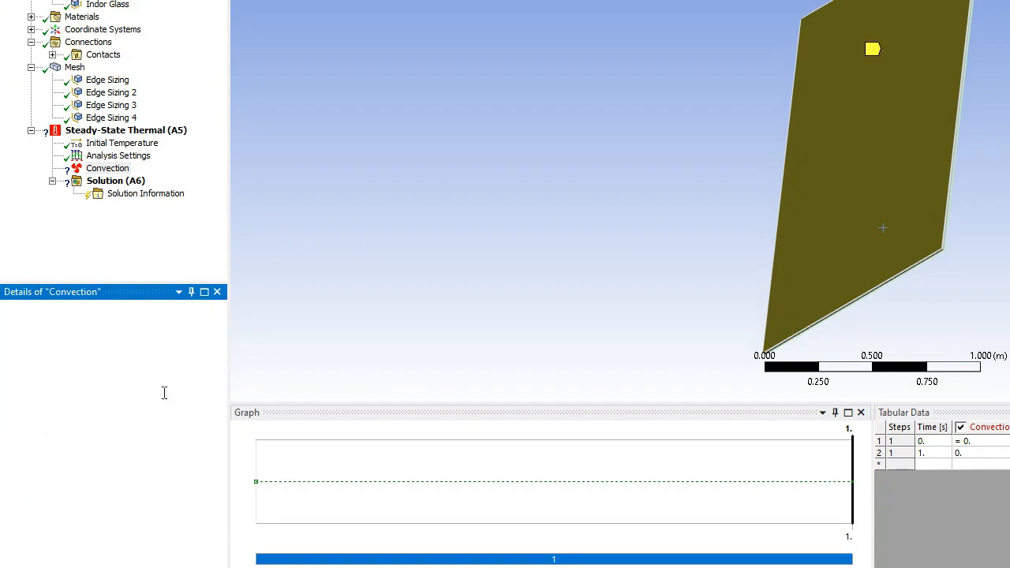
left_click(164, 393)
type("24")
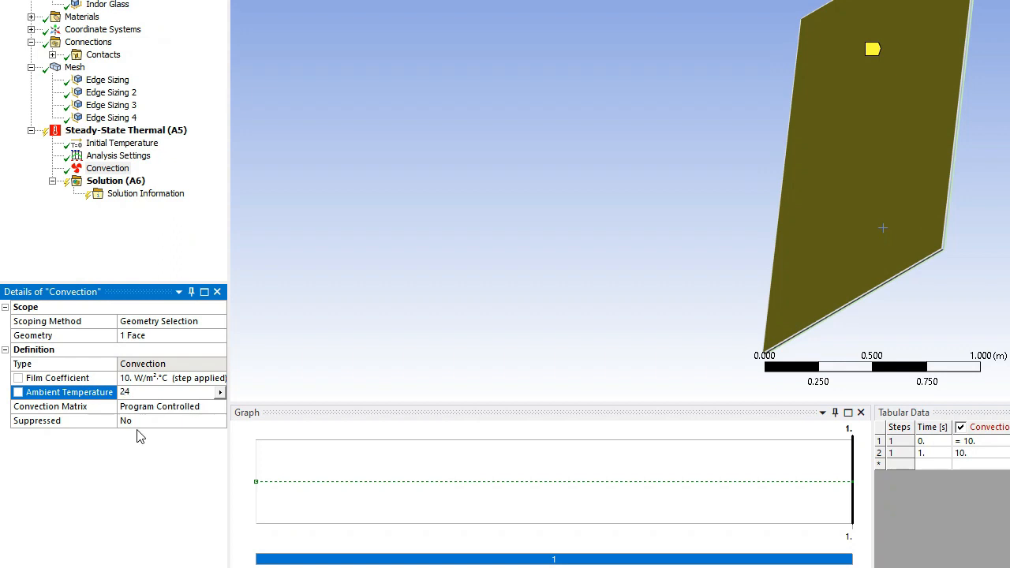
left_click(153, 470)
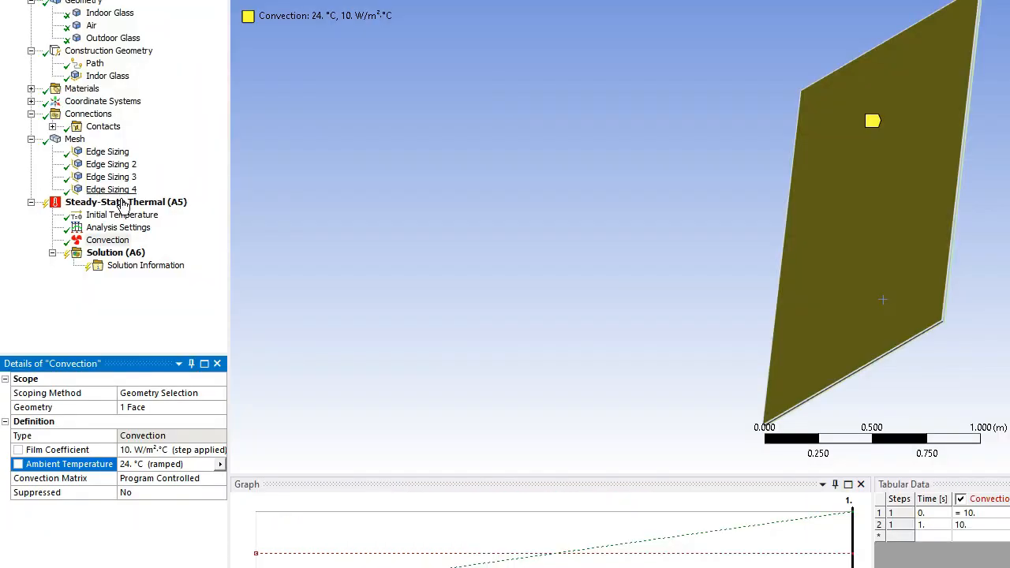
Rename the convection load as "Convection indoor glass".
left_click(108, 242)
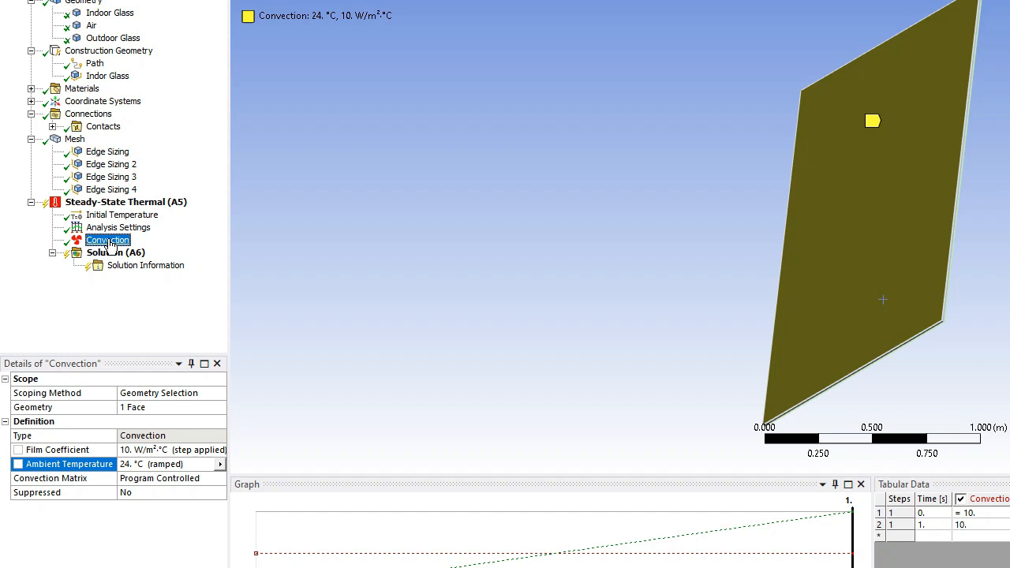
key("F2")
key("End")
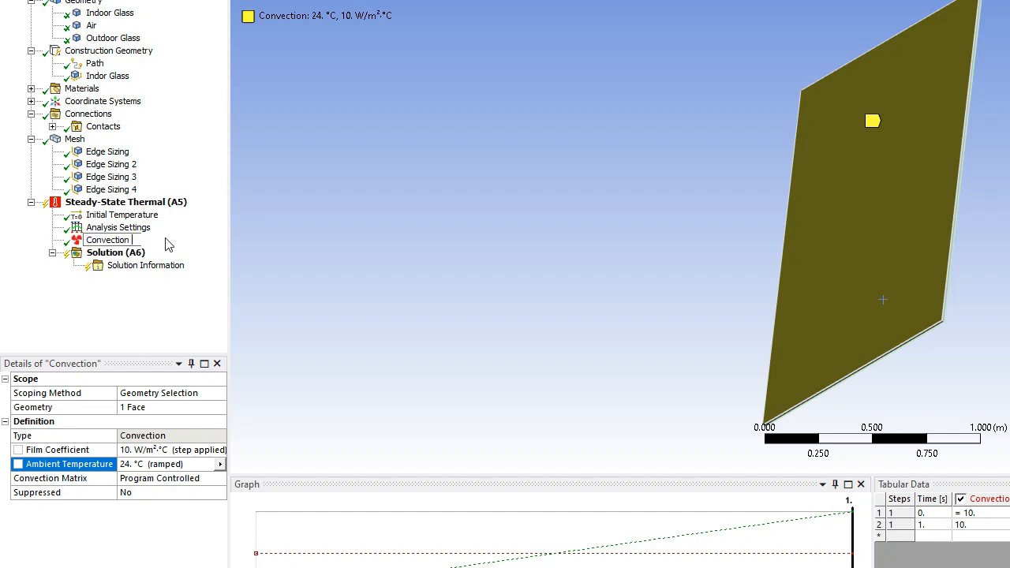
type("indoor glass")
key("Return")
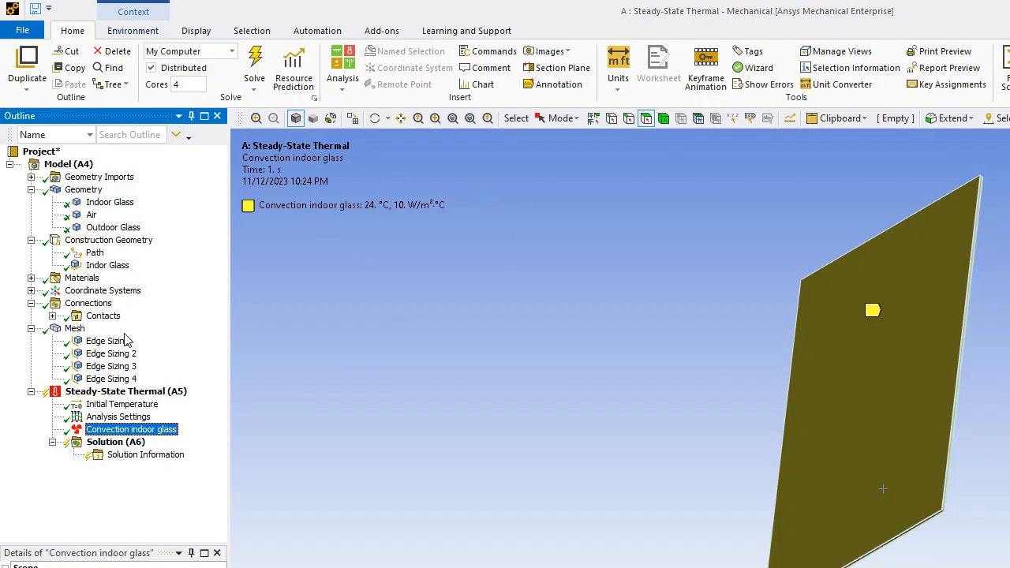
Insert a second convection load and apply it to the outdoor glass's large outer face on the opposite side.
right_click(128, 392)
mouse_move(225, 397)
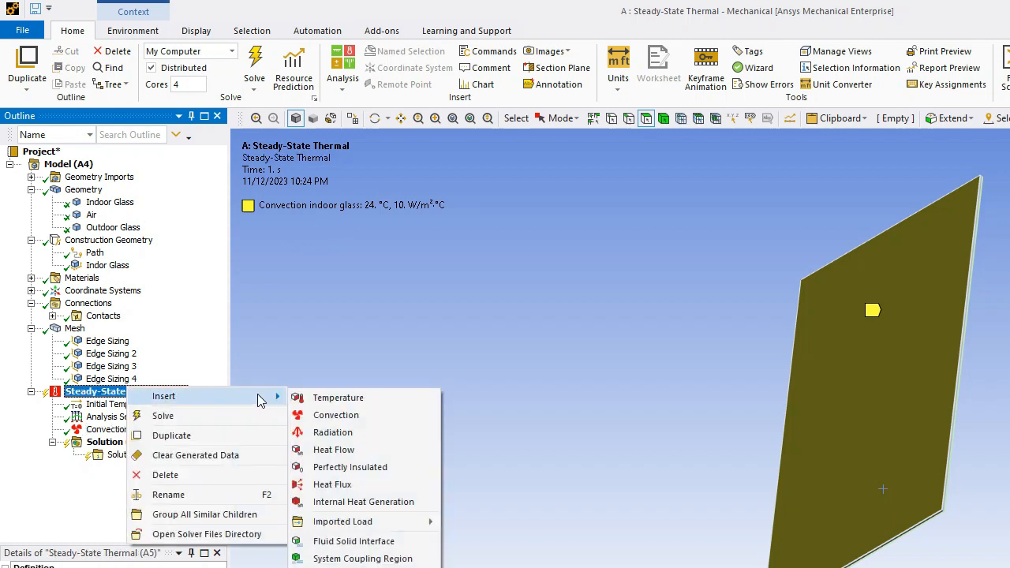
left_click(367, 415)
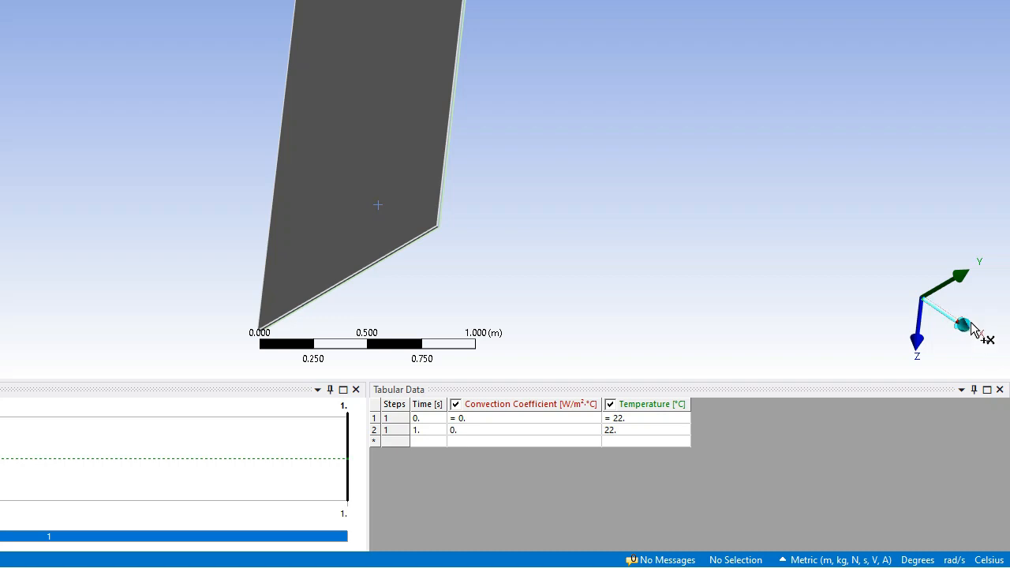
left_click(970, 327)
left_click(892, 273)
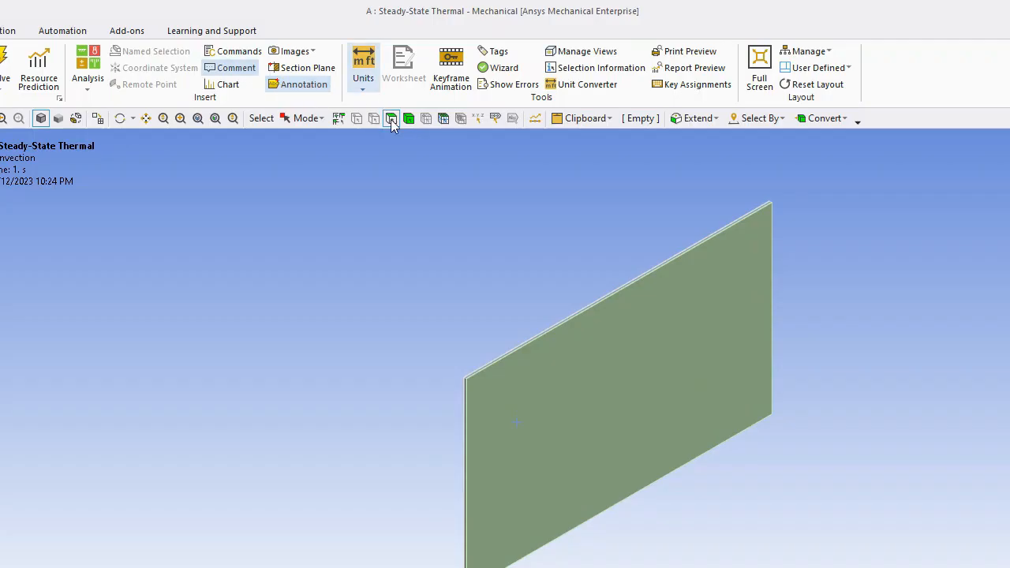
left_click(391, 120)
left_click(574, 397)
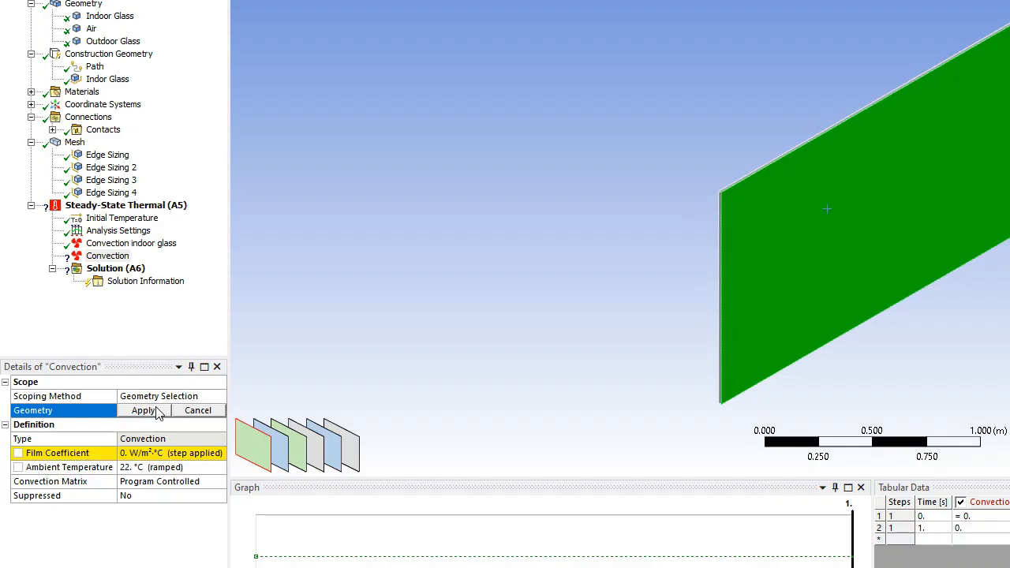
left_click(156, 411)
Set the outdoor face convection's film coefficient to 25 W/m²·°C and its ambient temperature to -5 °C.
left_click(162, 452)
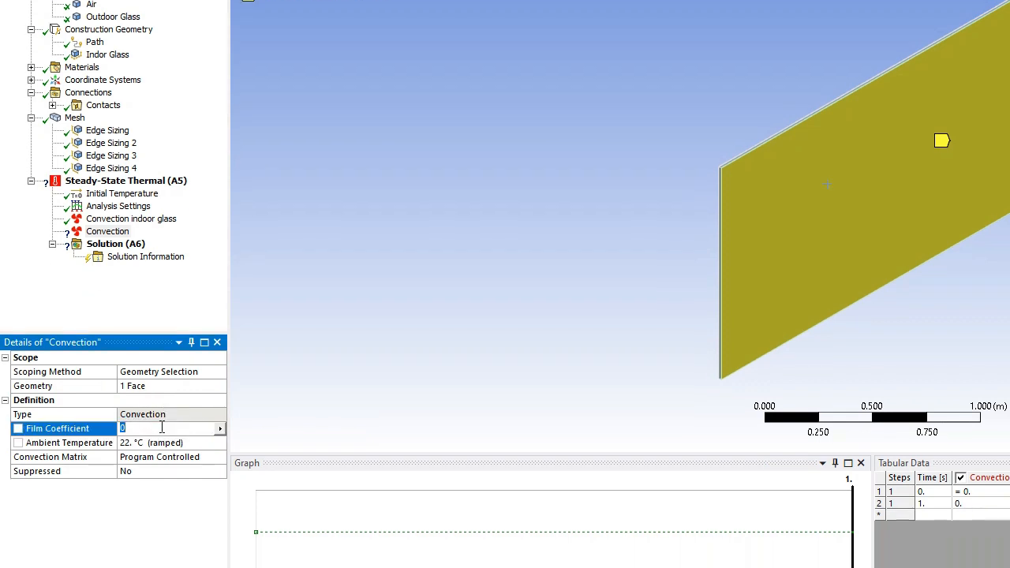
type("25")
left_click(131, 441)
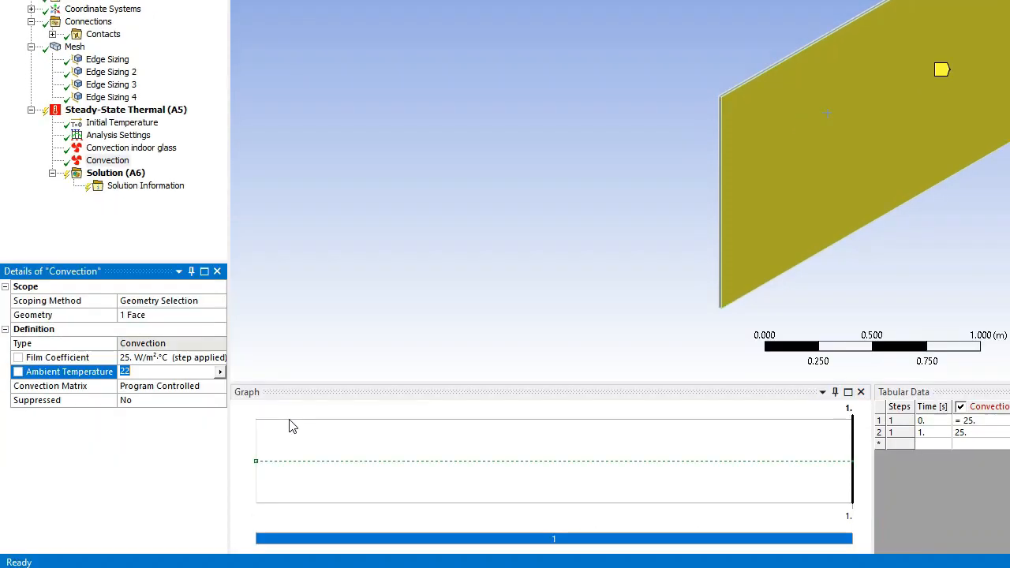
type("-5")
key("Return")
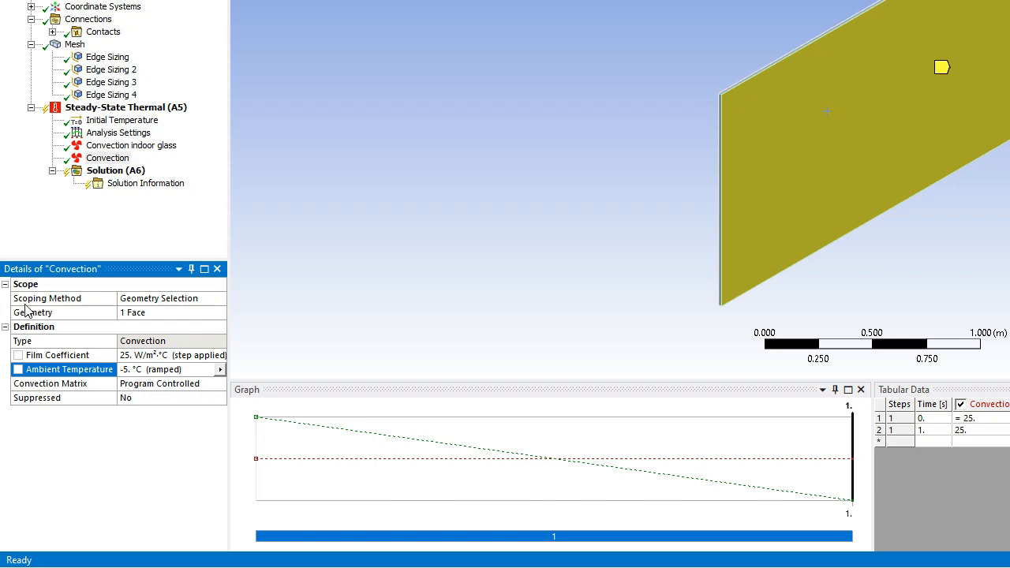
Rename the second convection load as "Convection Outdoor Glass".
left_click(121, 159)
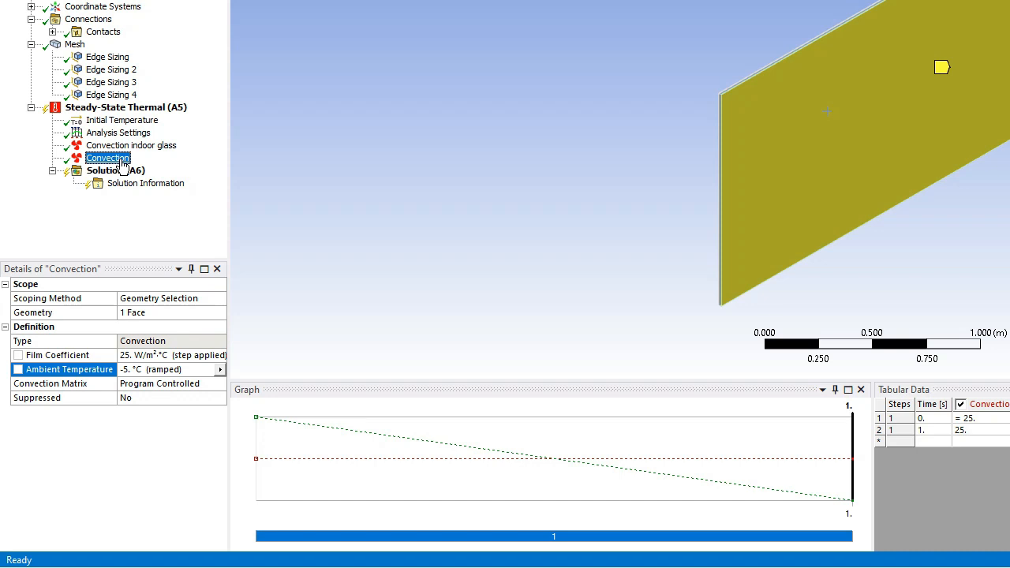
left_click(122, 161)
key("End")
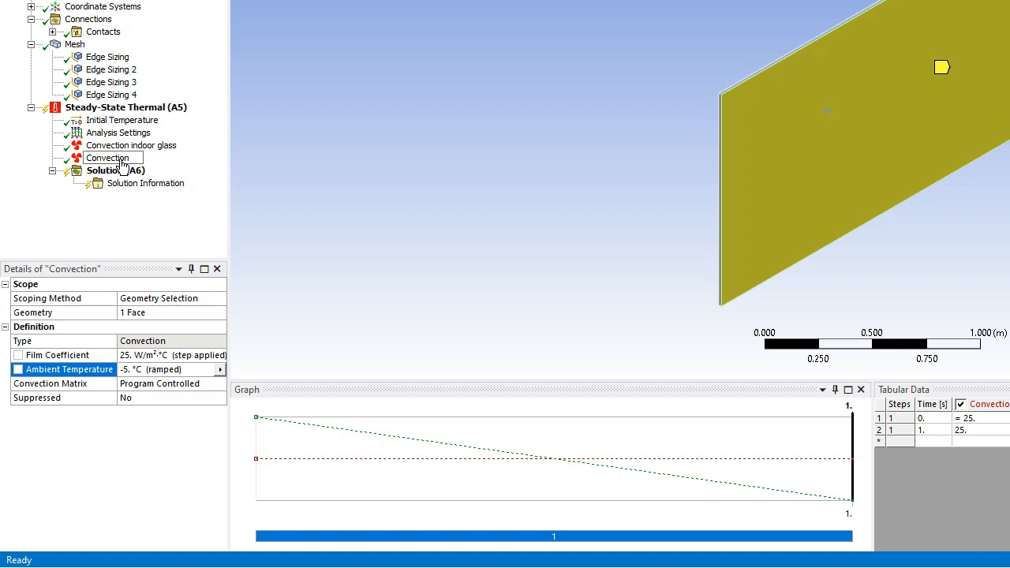
type("Outdoor Glass")
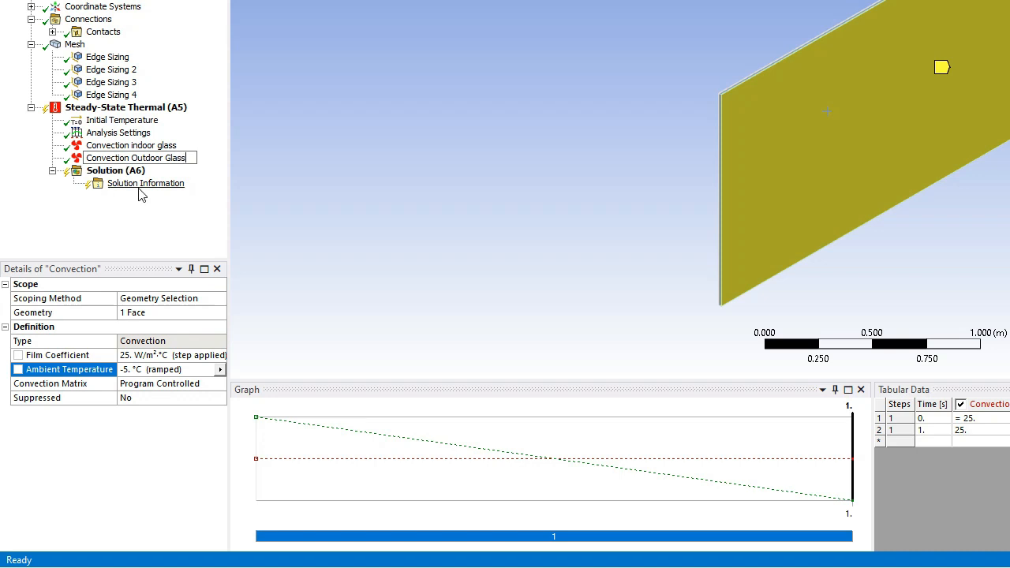
key("Return")
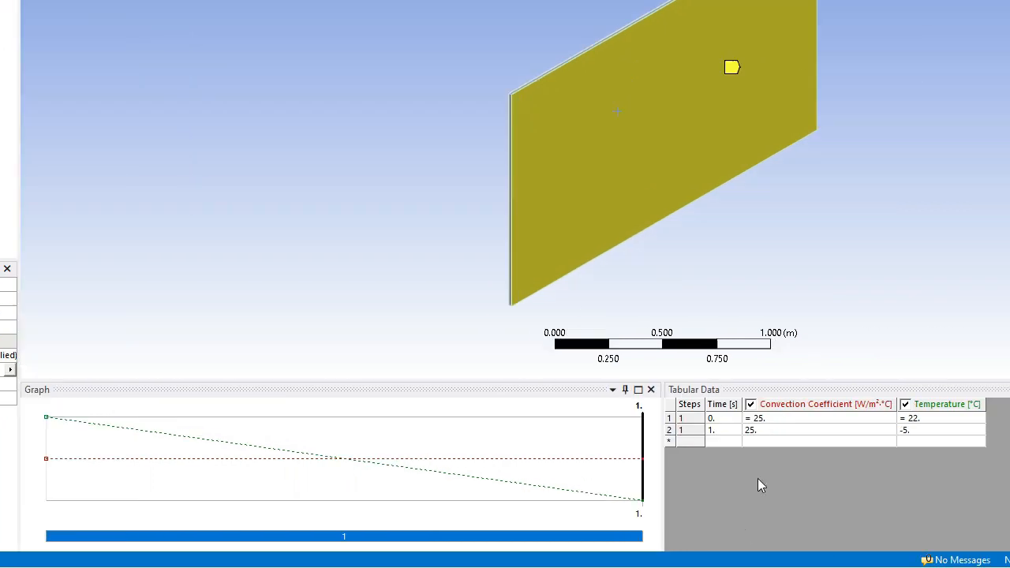
mouse_move(748, 551)
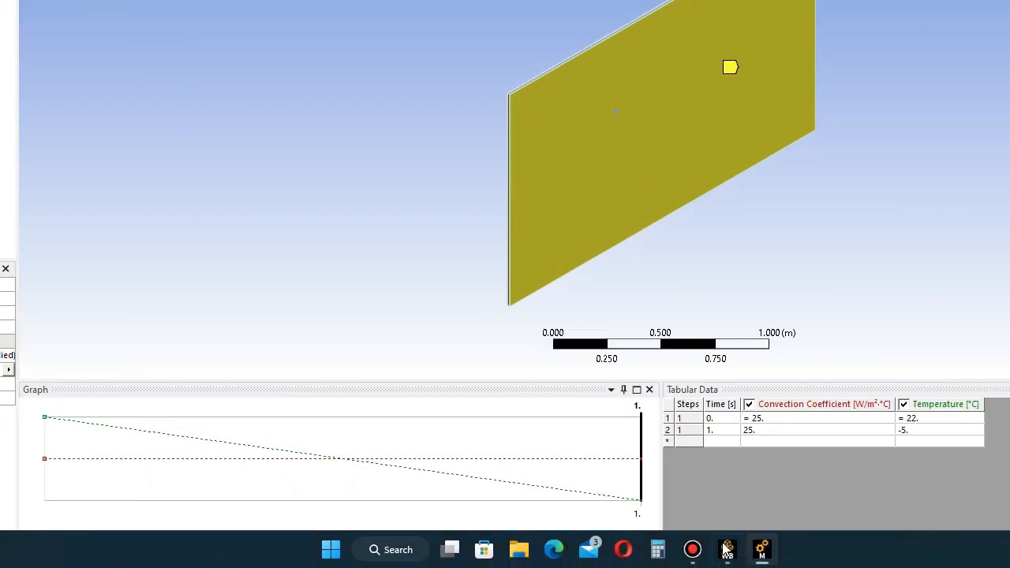
left_click(692, 551)
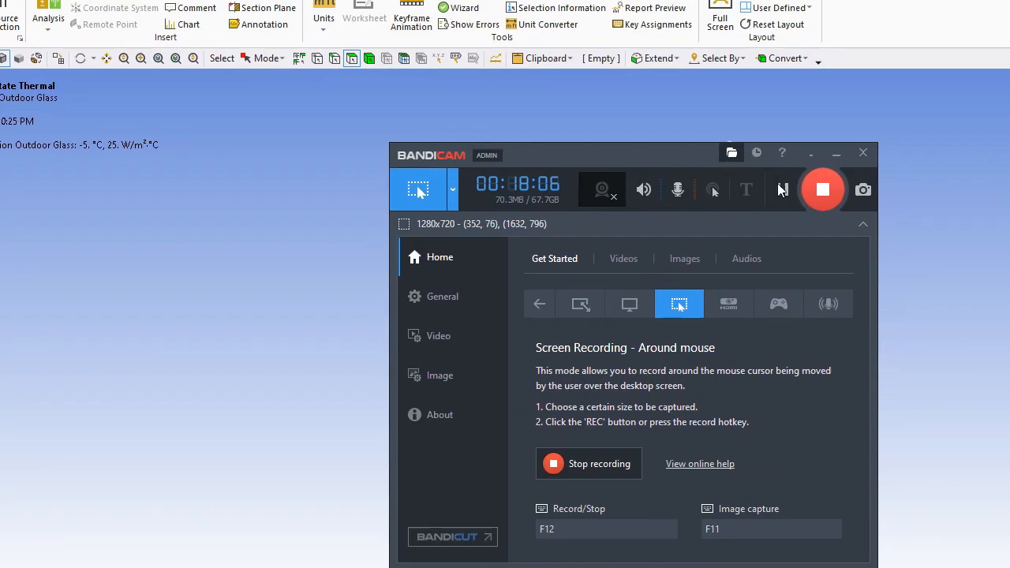